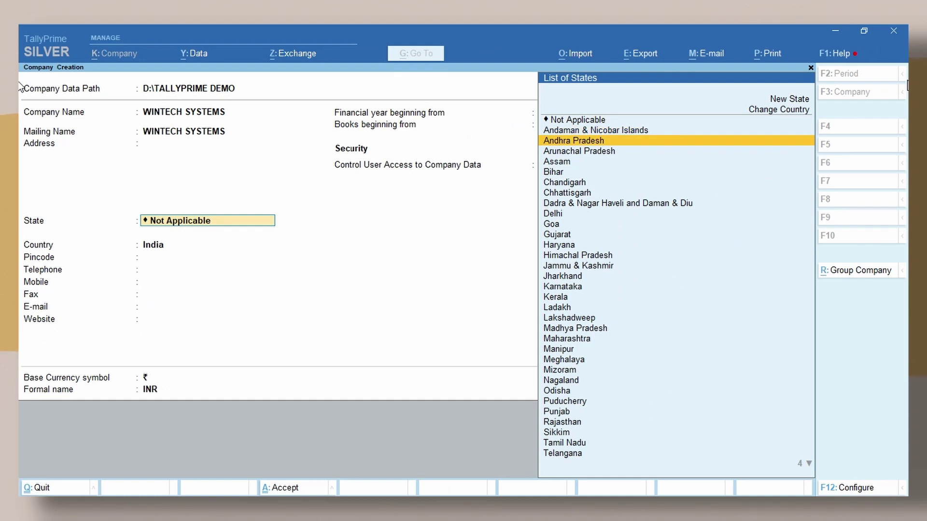
Set the company's state to Andhra Pradesh, keep the remaining default details, and create the company WINTECH SYSTEMS
key("Return")
key("Return")
key("Return")
key("Return")
key("Return")
key("Return")
key("Return")
key("Return")
key("Return")
key("Return")
key("Return")
key("Return")
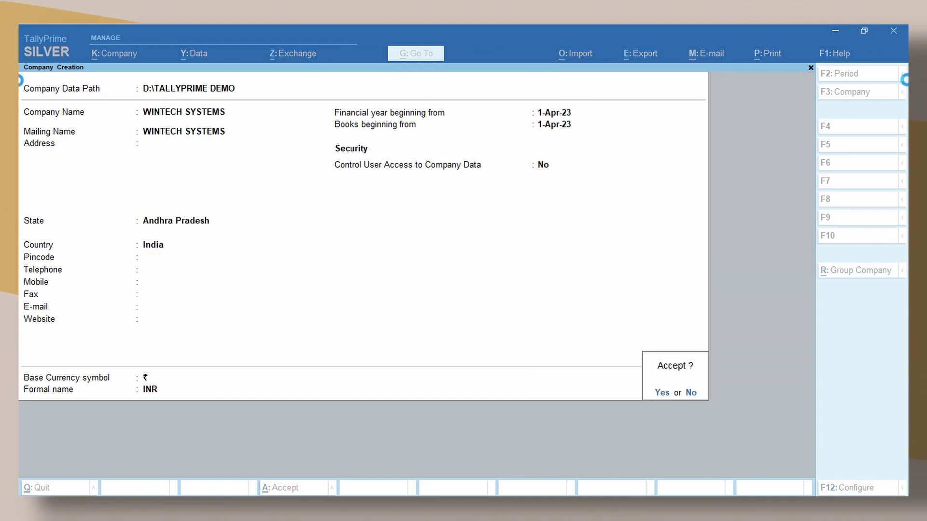
key("Return")
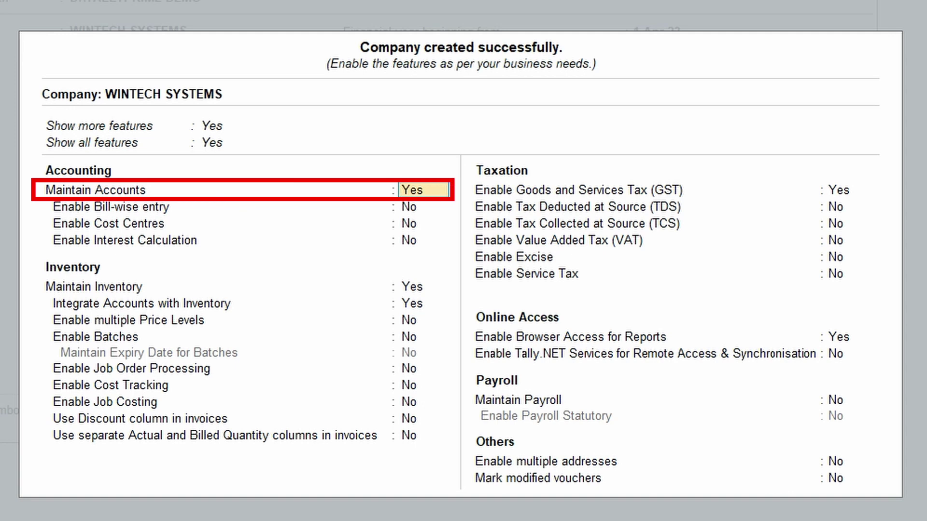
Keep accounts, inventory and their integration enabled, leave the other accounting and inventory features at No, and enable Goods and Services Tax
key("Return")
key("Return")
key("Return")
key("Return")
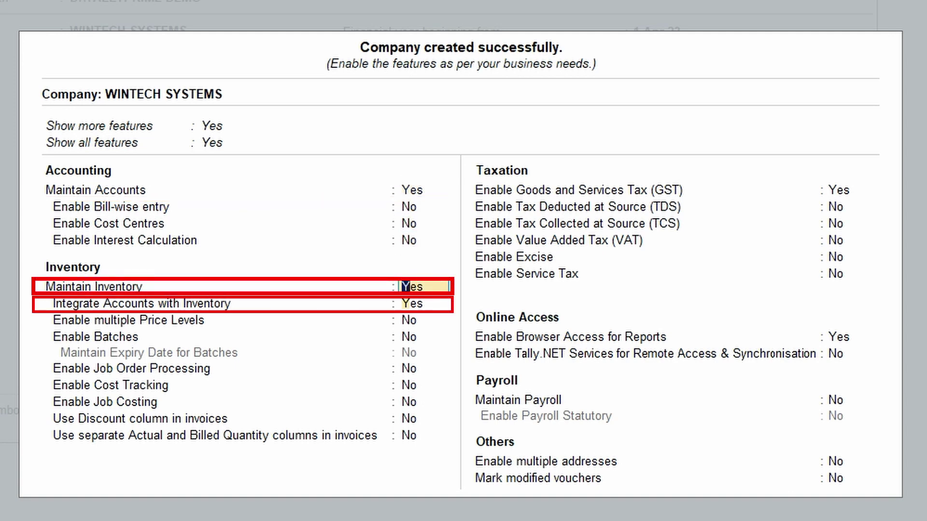
key("Return")
key("Return")
key("Return")
key("Return")
key("Return")
key("Return")
key("Return")
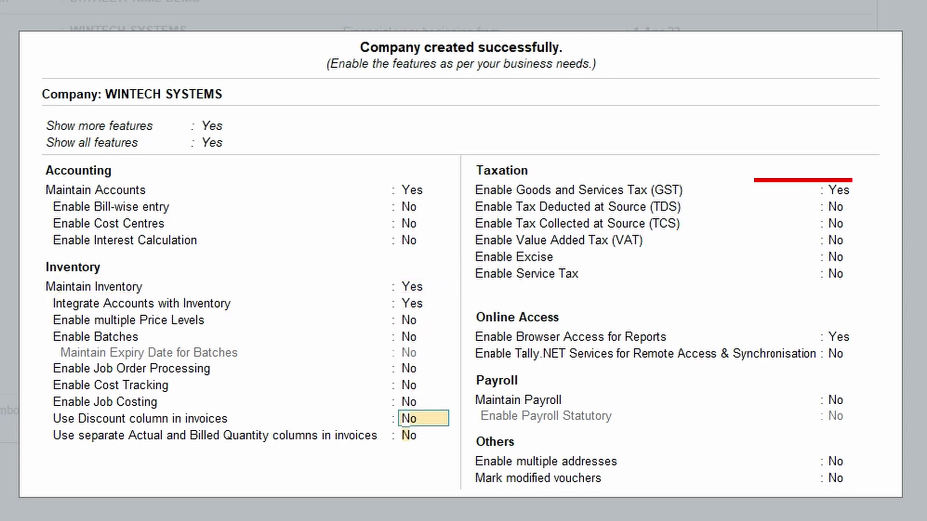
key("Return")
key("Return")
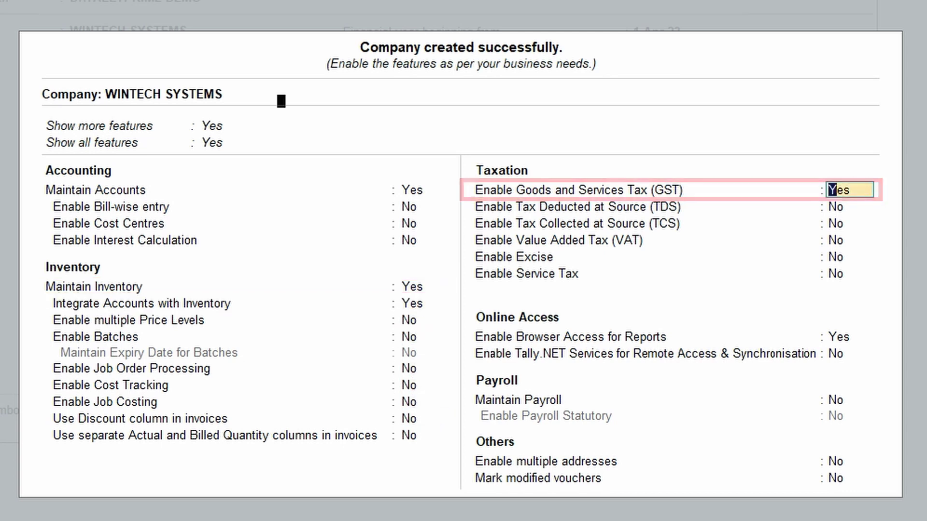
key("Return")
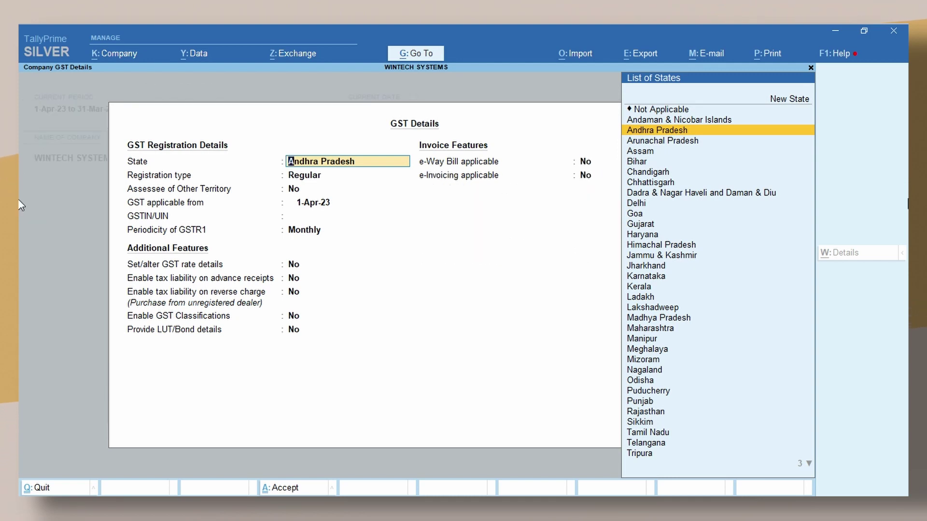
Register the company for GST in Andhra Pradesh as Regular, applicable from 1-Apr-23, and enter its GSTIN
key("Return")
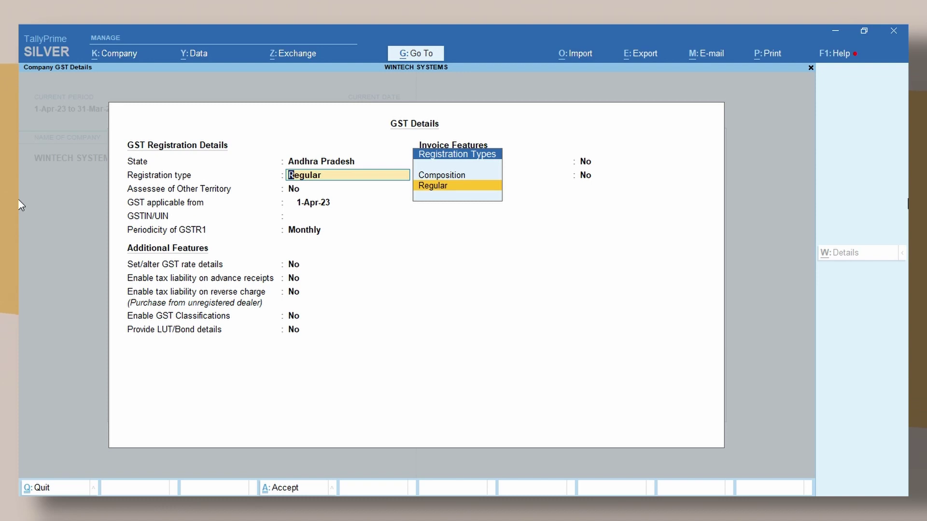
key("Return")
key("Return")
key("Return")
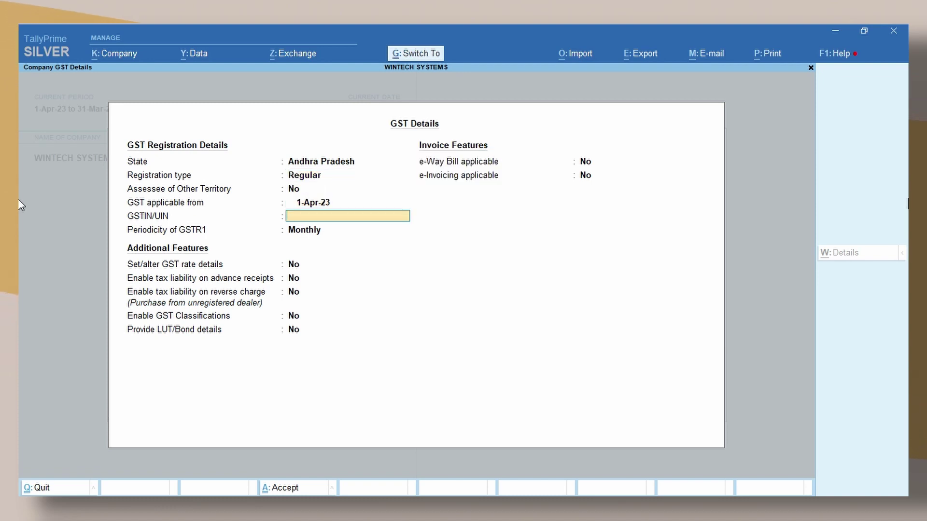
type("37AAAAA1234A1Z7")
key("Return")
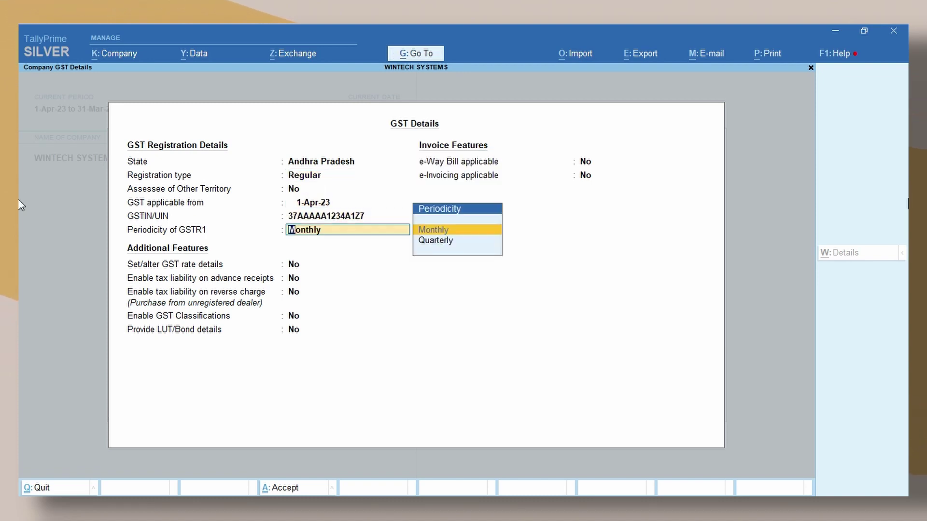
Keep GSTR1 periodicity Monthly, leave the additional GST, e-Way Bill and e-Invoicing options at No, and save the company features
key("Return")
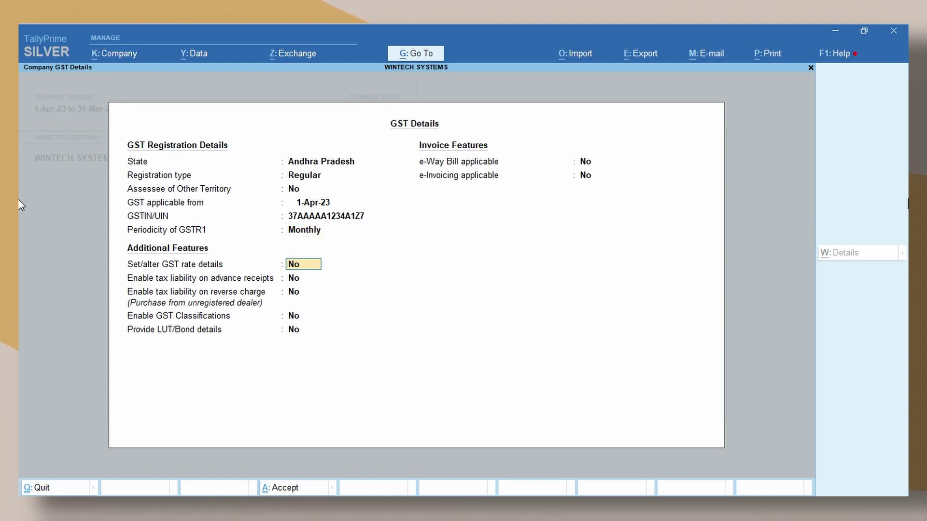
key("Return")
key("Return")
key("Return")
key("Return")
key("Return")
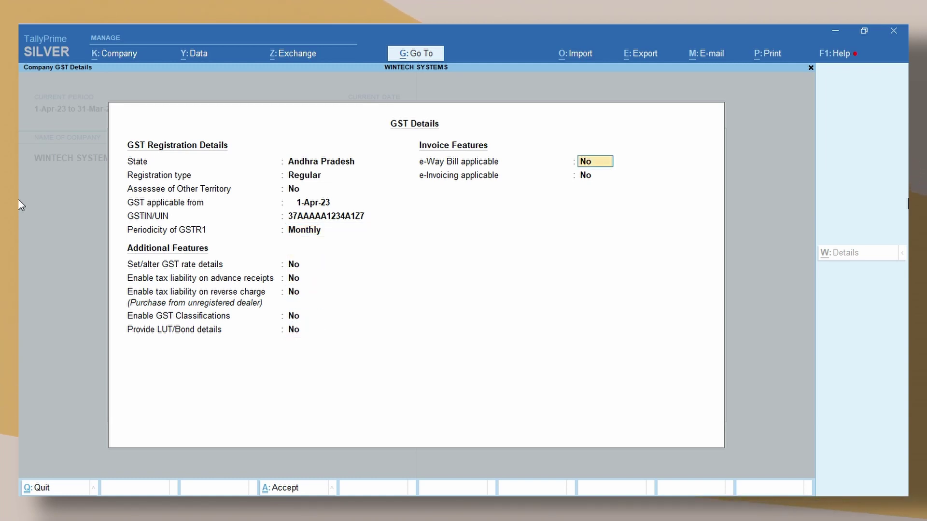
key("Return")
key("Return")
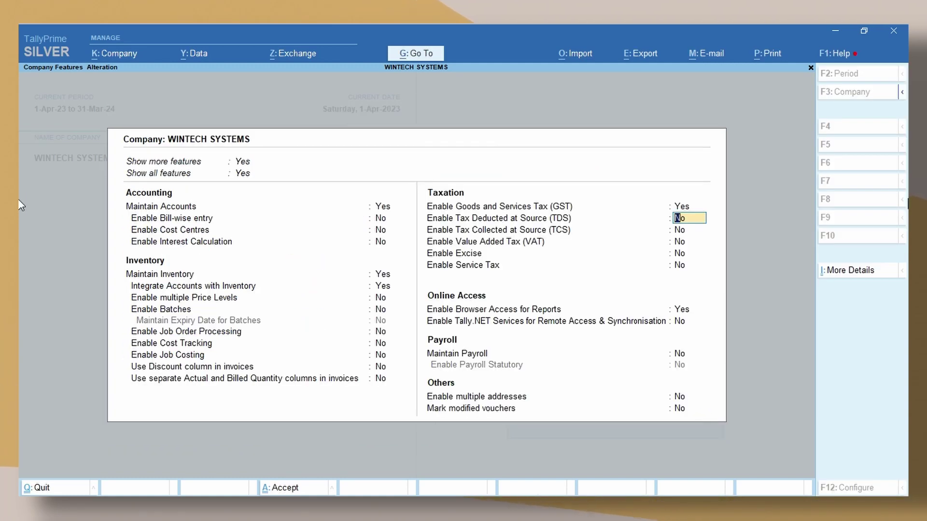
key("ctrl+a")
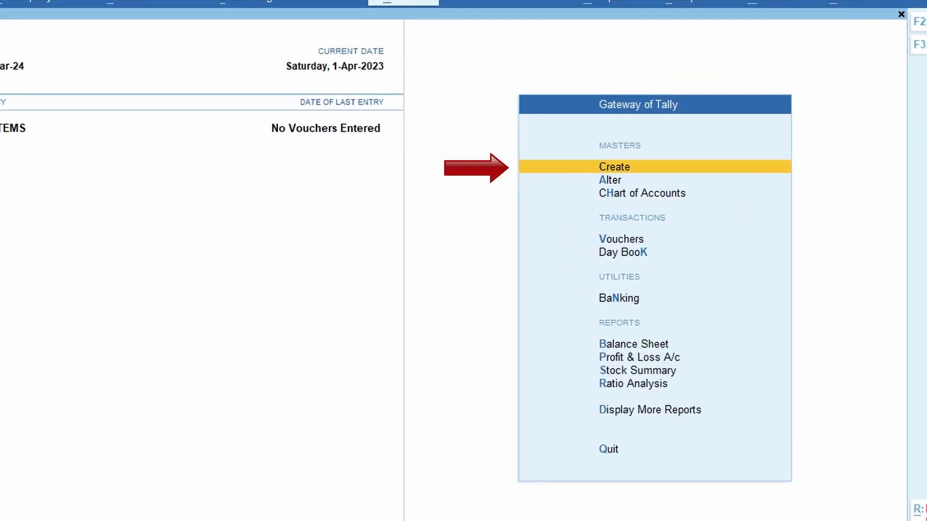
Start a new ledger named Capital and place it under the Capital Account group
key("Return")
key("Down")
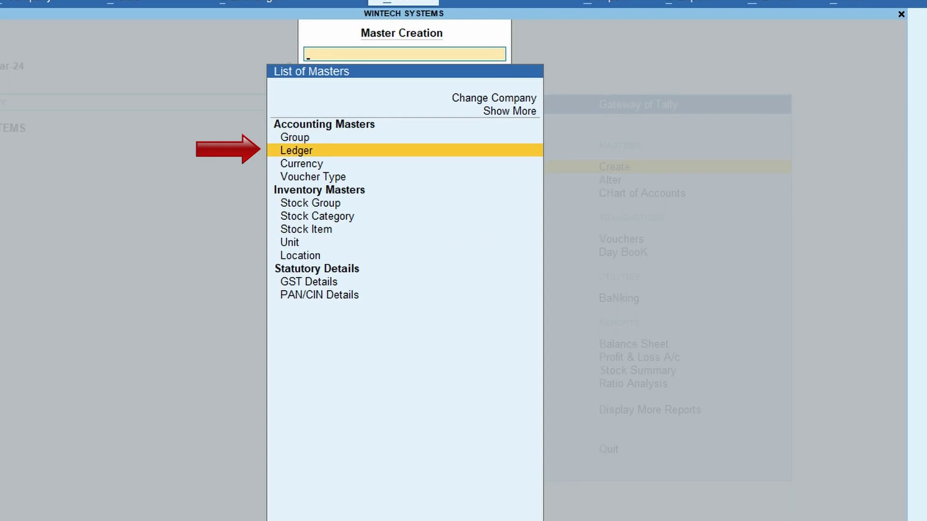
key("Return")
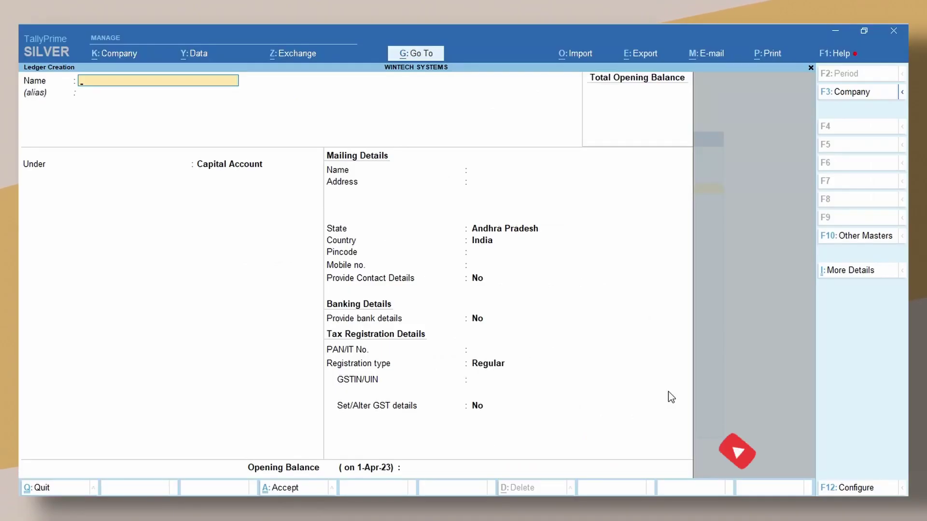
type("Capital")
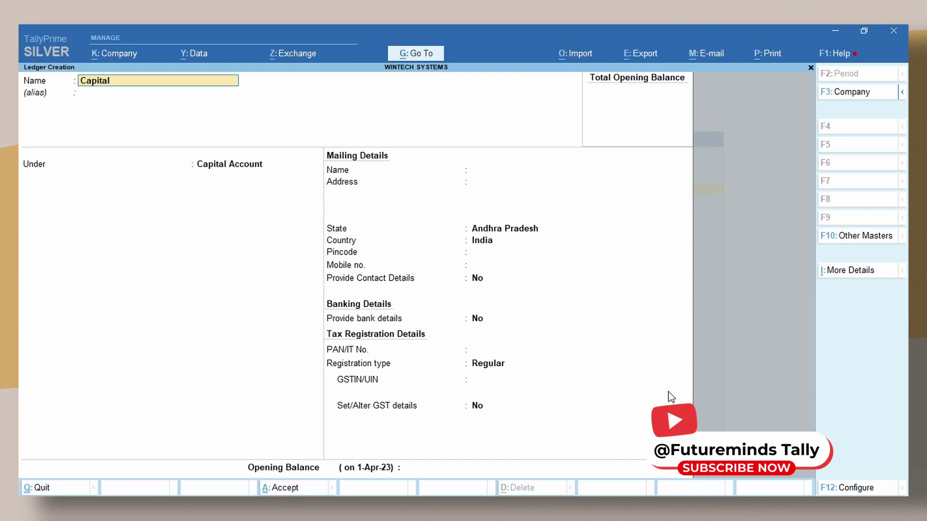
key("Return")
key("BackSpace")
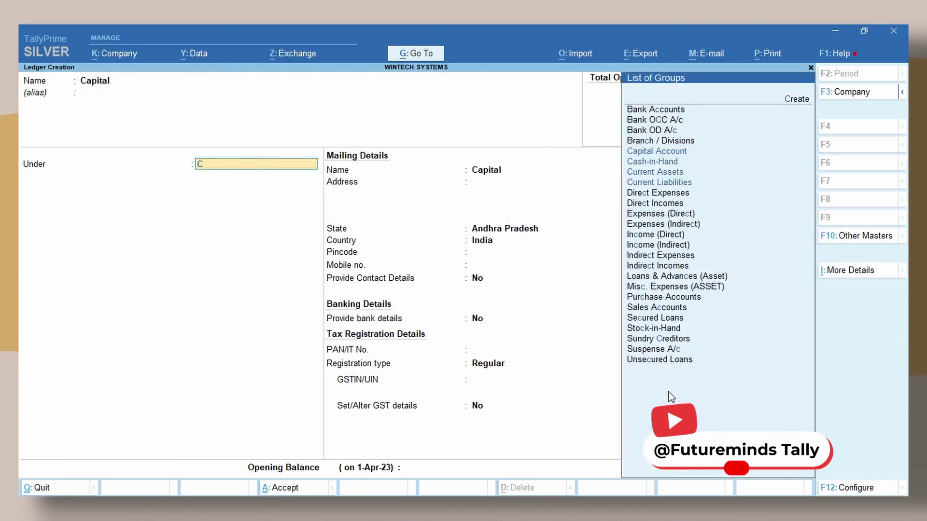
type("Ca")
key("Return")
Keep the Capital ledger's default mailing, banking and tax details, leave its opening balance empty, and save it
key("Return")
key("Return")
key("Return")
key("Return")
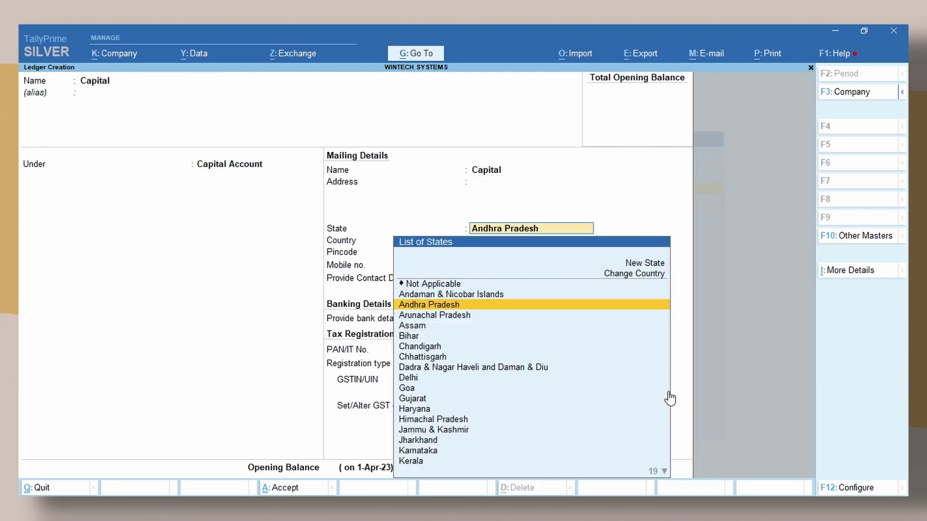
key("Return")
key("Return")
key("Return")
key("Return")
key("Return")
key("Return")
key("Return")
key("Return")
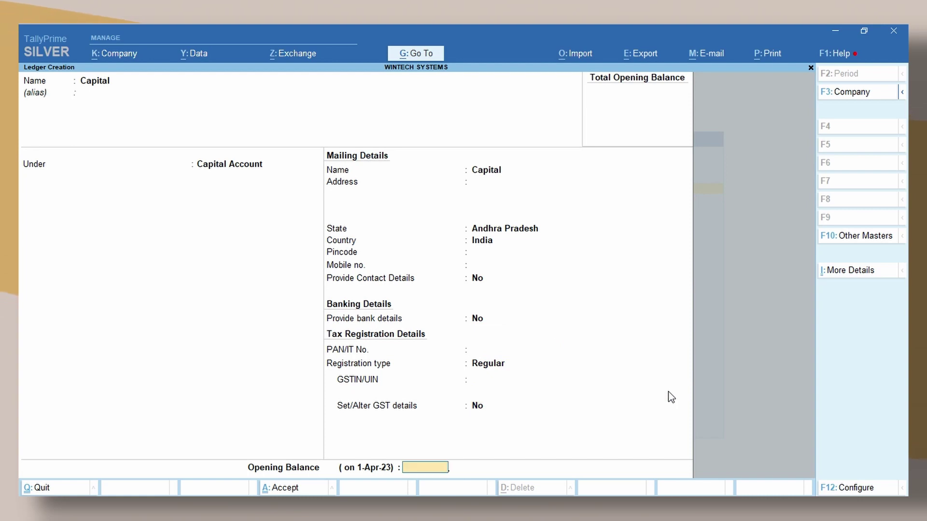
key("Return")
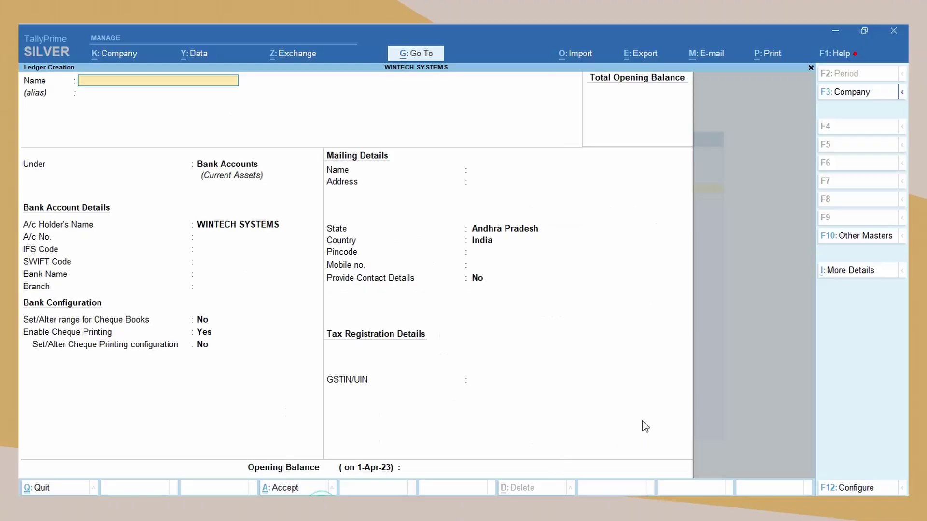
Name the new ledger S B I and place it under the Bank Accounts group
type("S B I")
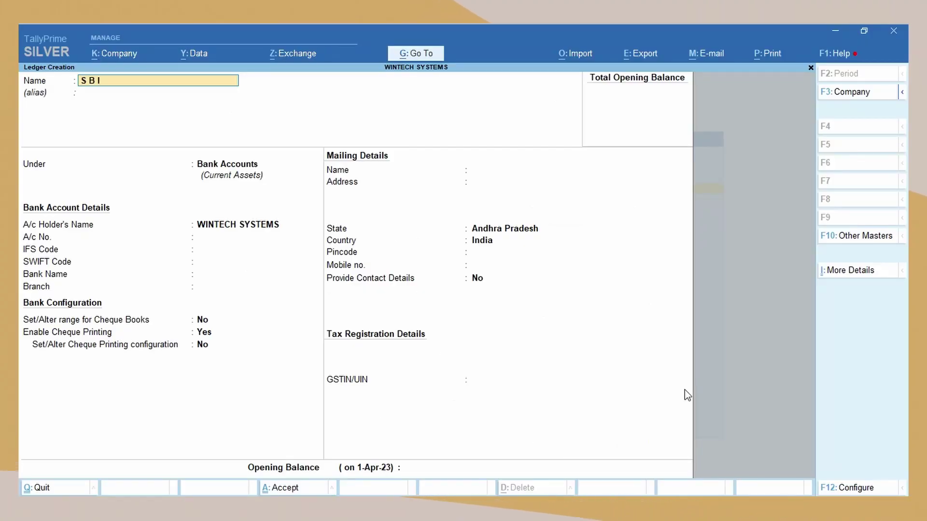
key("Return")
key("Return")
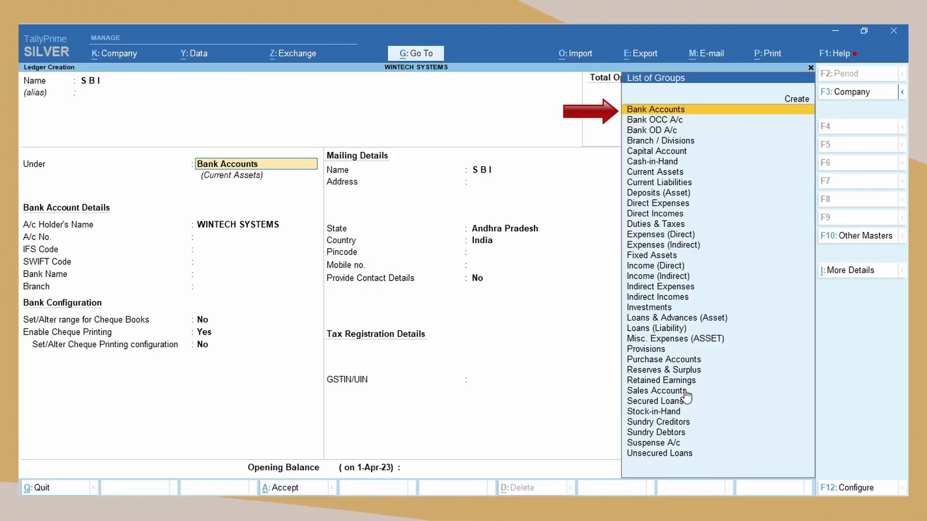
key("Return")
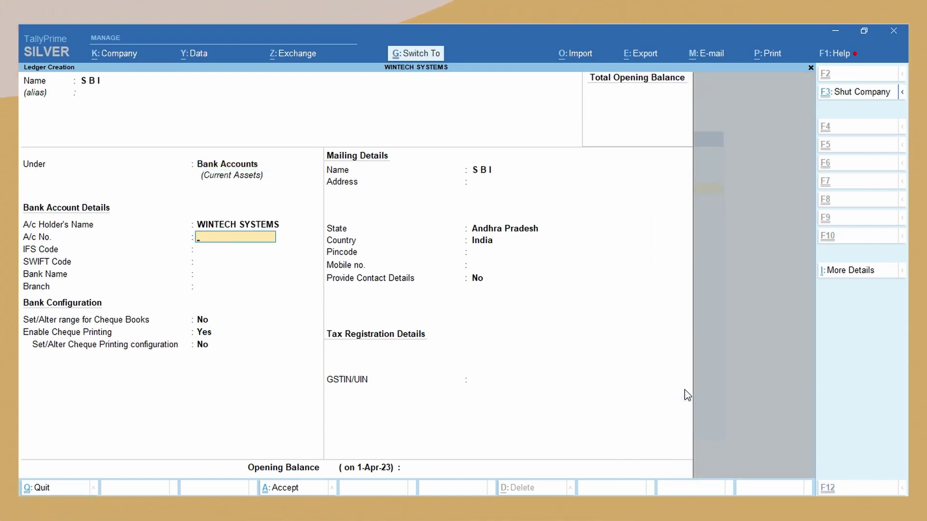
Enter the bank account number and the IFS code in the S B I ledger's bank account details
key("ctrl+v")
key("Return")
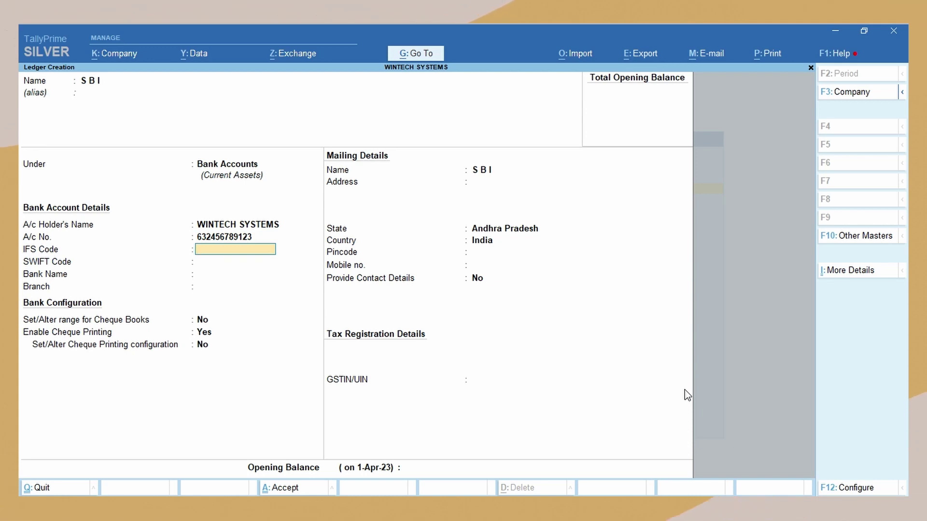
type("SBIN00043")
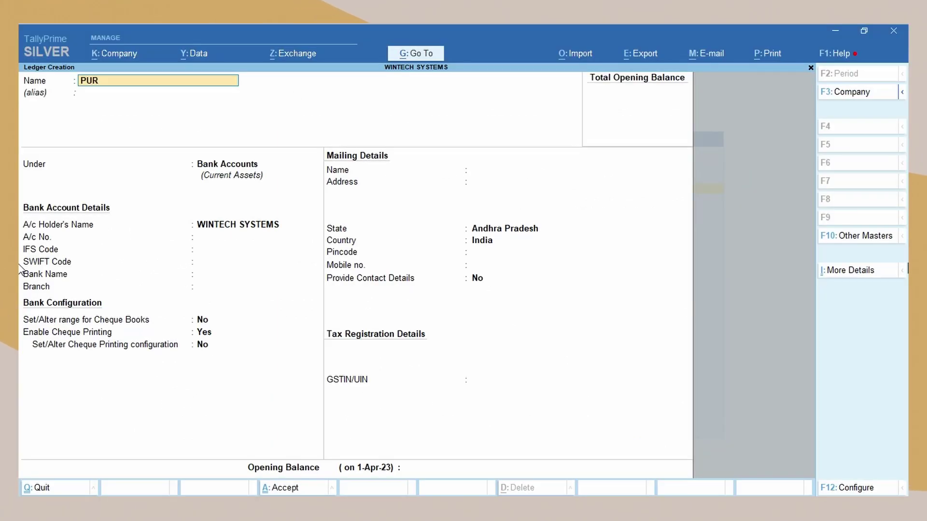
Name the new ledger PURCHASE IGST, group it under Purchase Accounts, and keep its ledger type Not Applicable
type("E IGST")
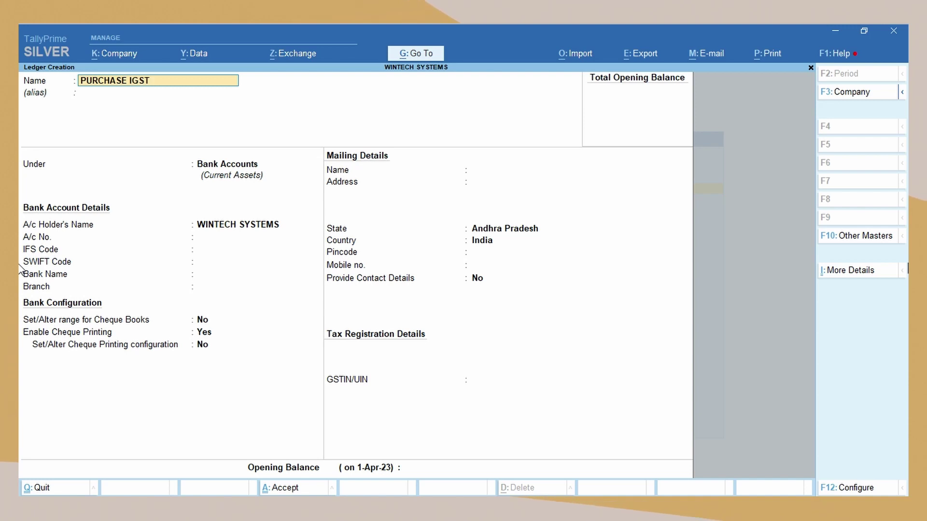
key("Return")
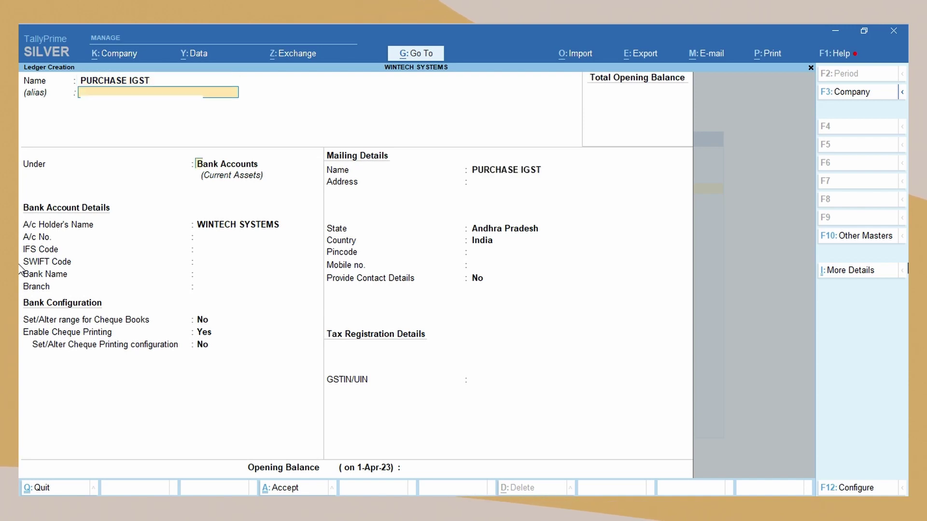
type("PU")
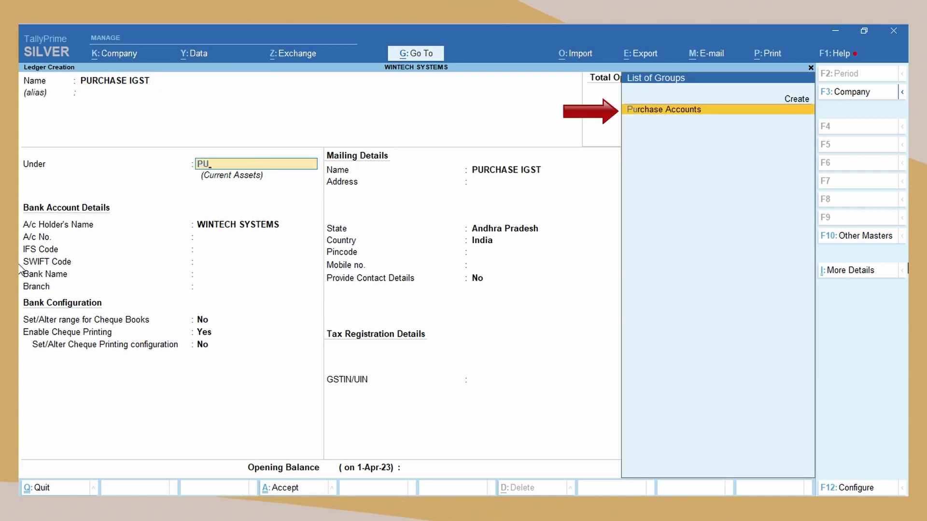
key("Return")
key("Return")
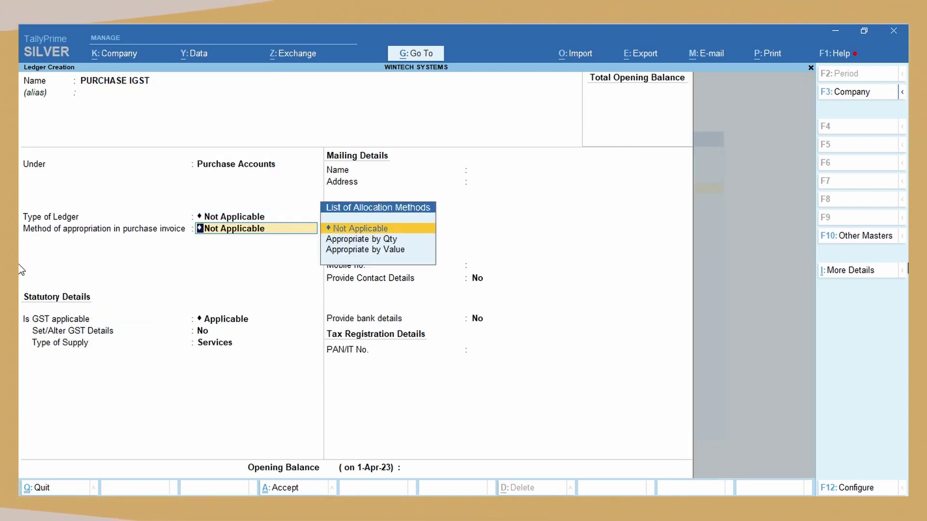
Keep the appropriation method Not Applicable and GST Applicable, set the type of supply to Goods, and save the PURCHASE IGST ledger
key("Return")
key("Return")
key("Return")
key("Return")
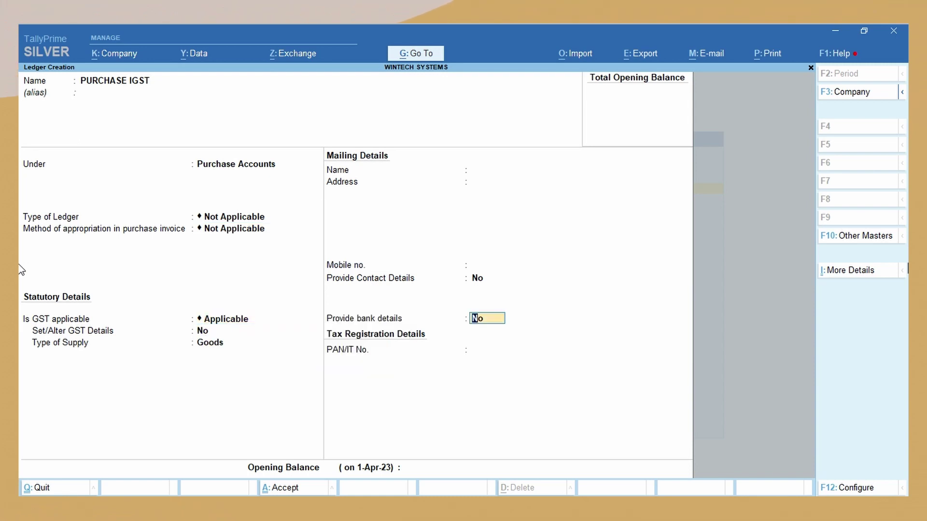
key("Return")
key("Return")
key("Return")
key("Return")
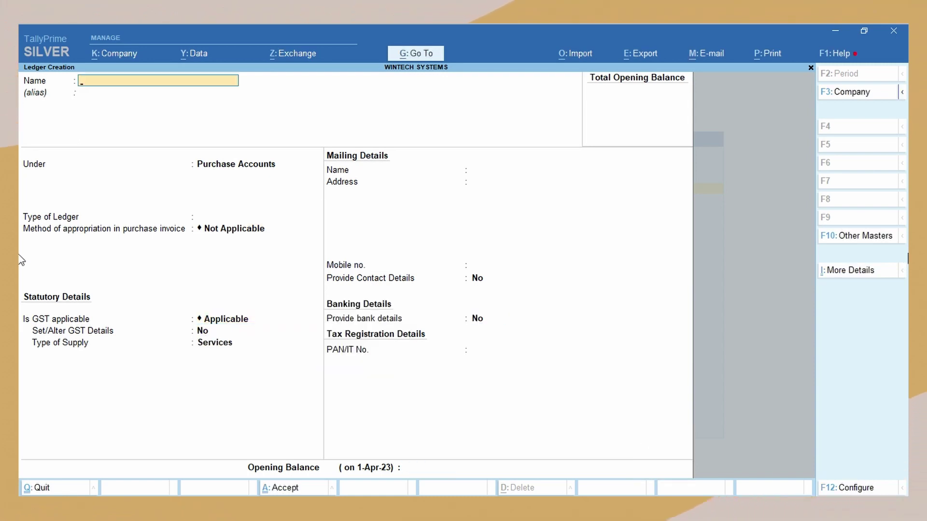
Name the new ledger SOFT TECH COMPUTERS and place it under the Sundry Creditors group
type("SOF")
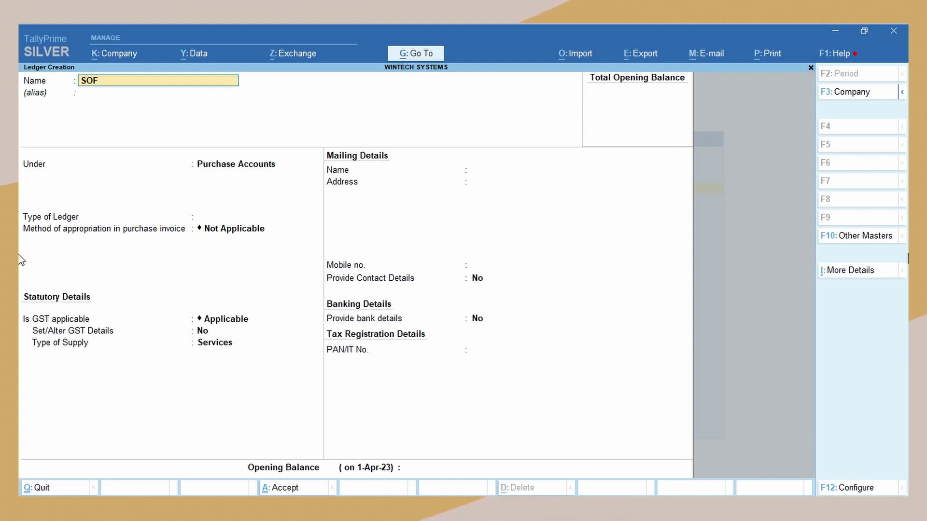
type("T TECH COM")
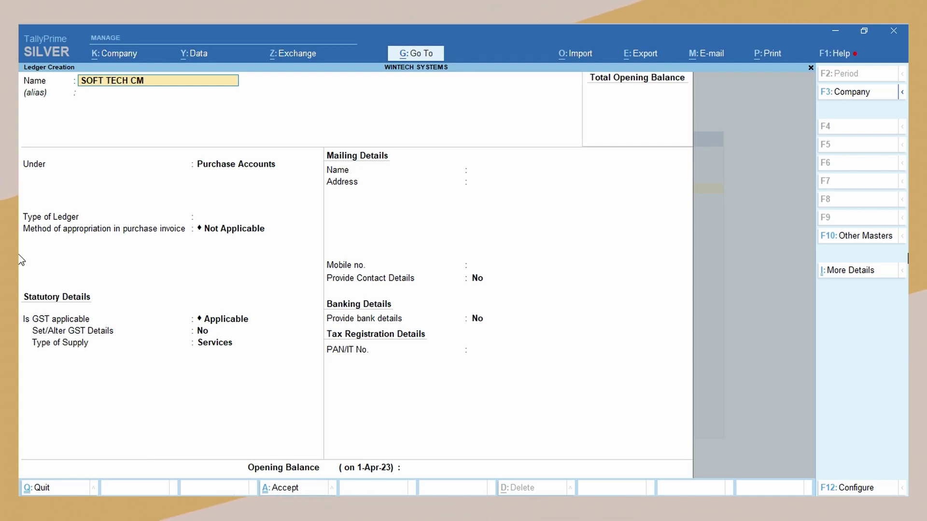
key("BackSpace")
type("OMPUTERS")
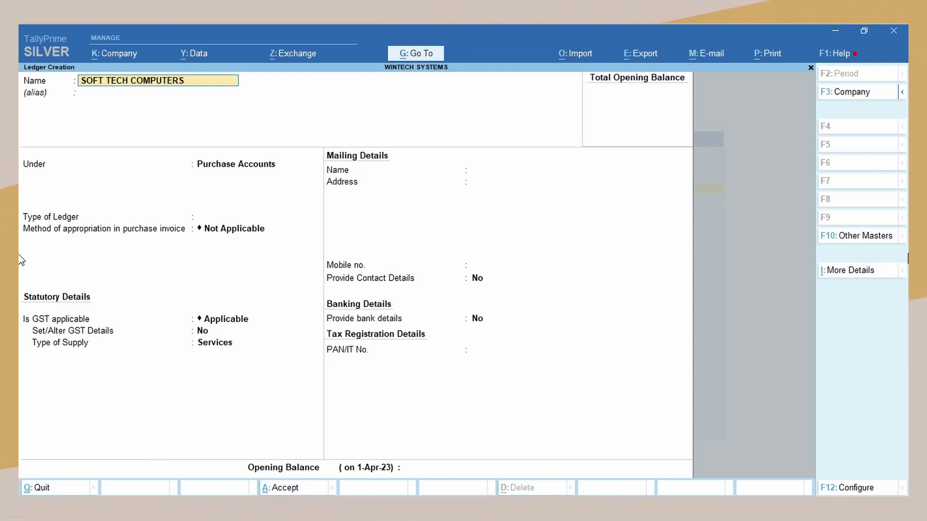
key("Return")
type("SUND")
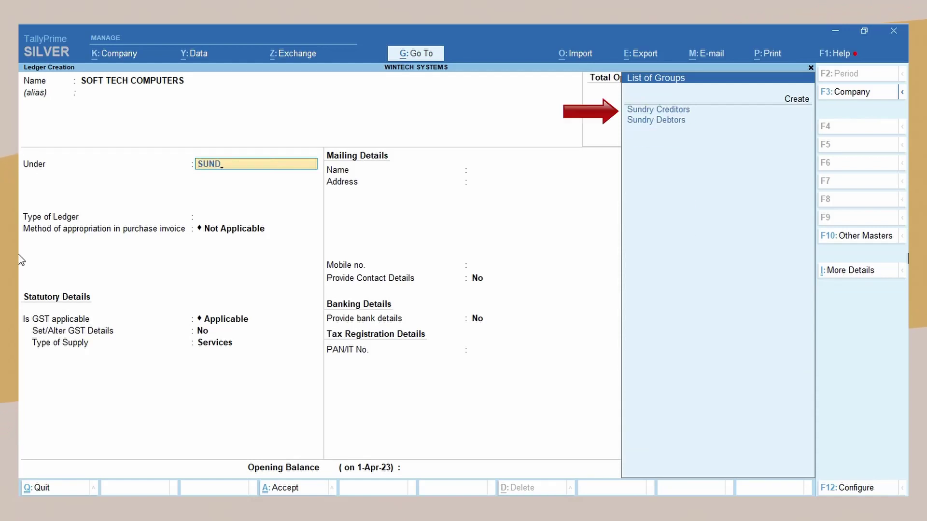
key("Return")
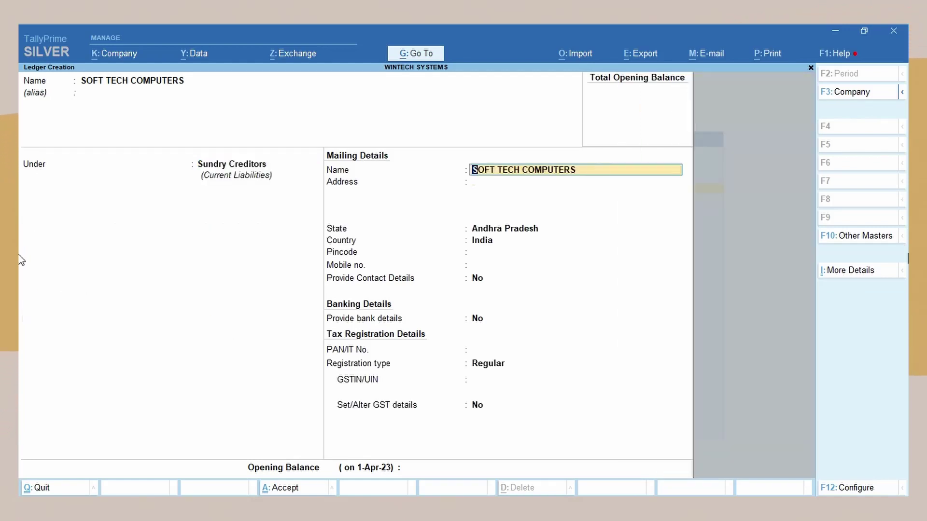
Set the state of SOFT TECH COMPUTERS to Tamil Nadu, keeping its remaining mailing details and leaving bank details at No
key("Return")
key("Return")
type("TA")
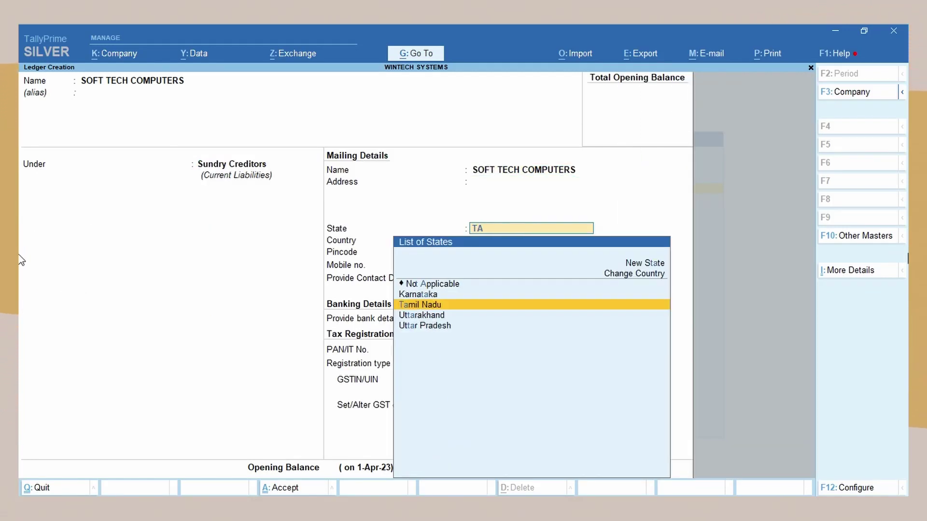
key("Return")
key("Return")
key("Return")
key("Return")
key("Return")
key("Return")
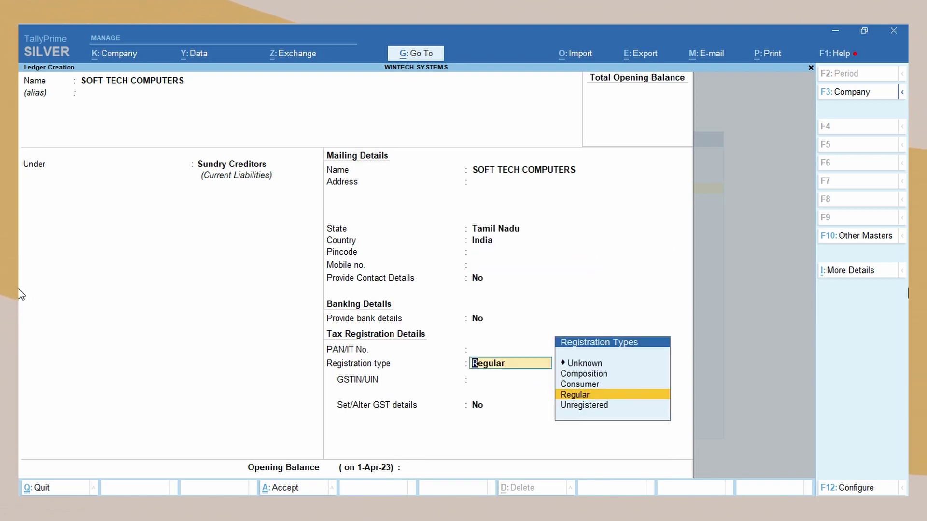
Keep the Regular registration type, paste the supplier's GSTIN, and save the SOFT TECH COMPUTERS ledger
key("Return")
key("ctrl+alt+v")
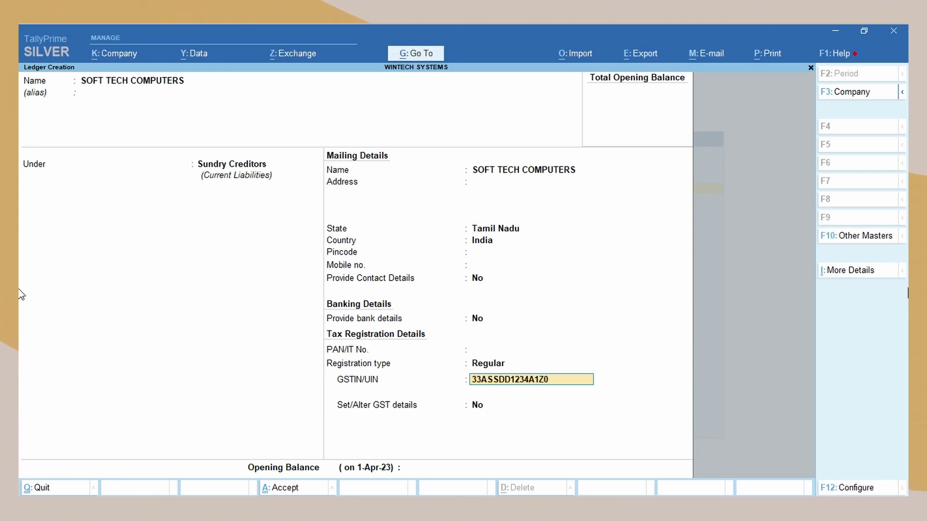
key("Return")
key("Return")
key("Return")
key("Return")
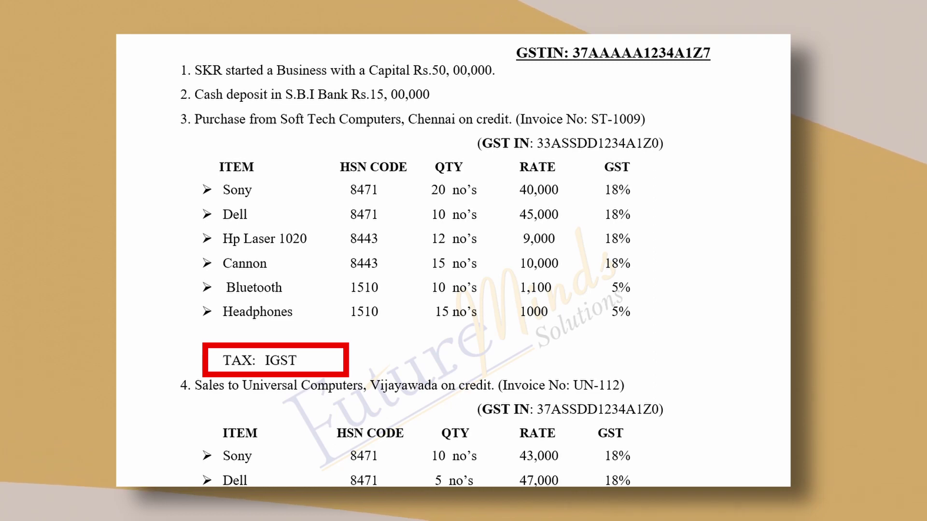
Name the new ledger IGST and place it under the Duties & Taxes group
type("IG")
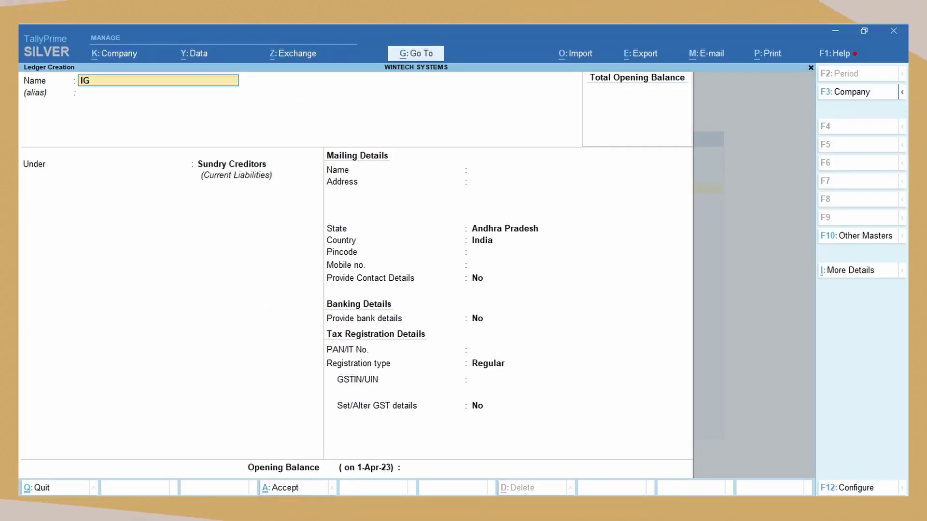
type("ST")
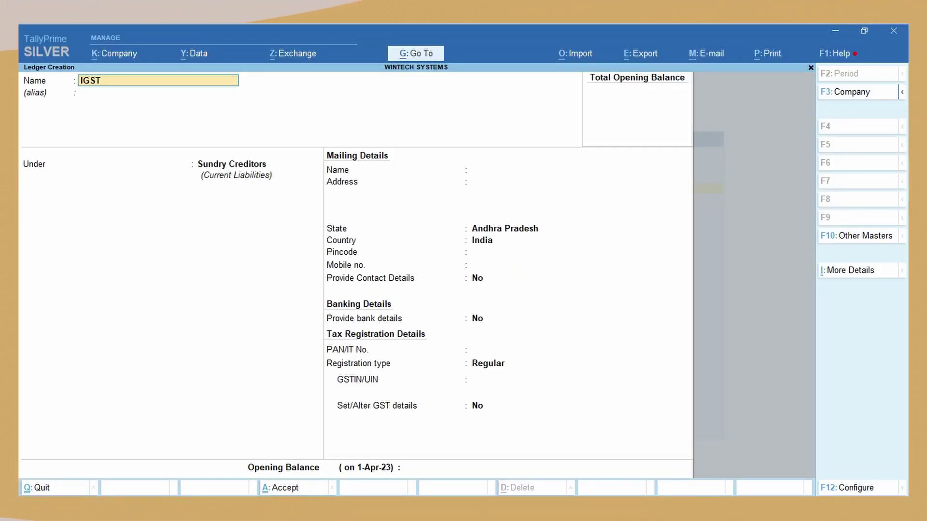
key("Return")
type("DU")
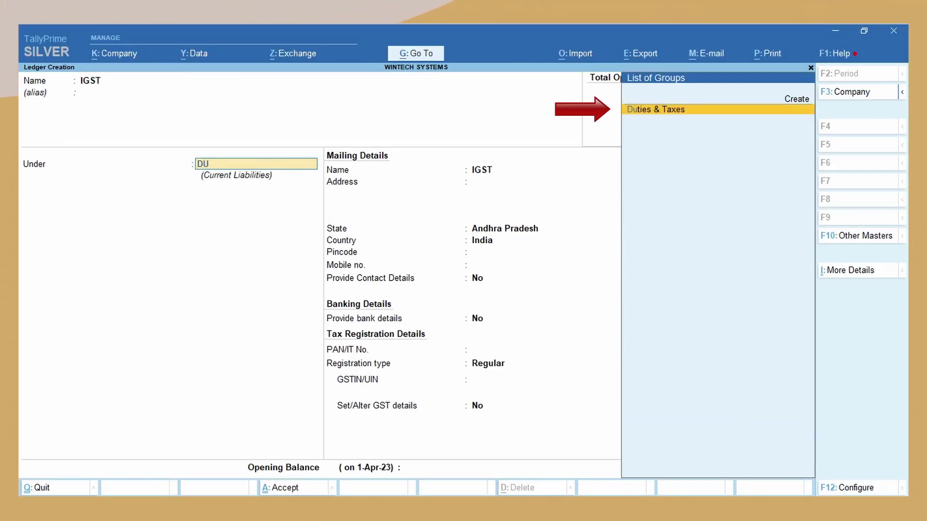
key("Return")
Set the IGST ledger's type of duty/tax to GST and its tax type to Integrated Tax
key("Up")
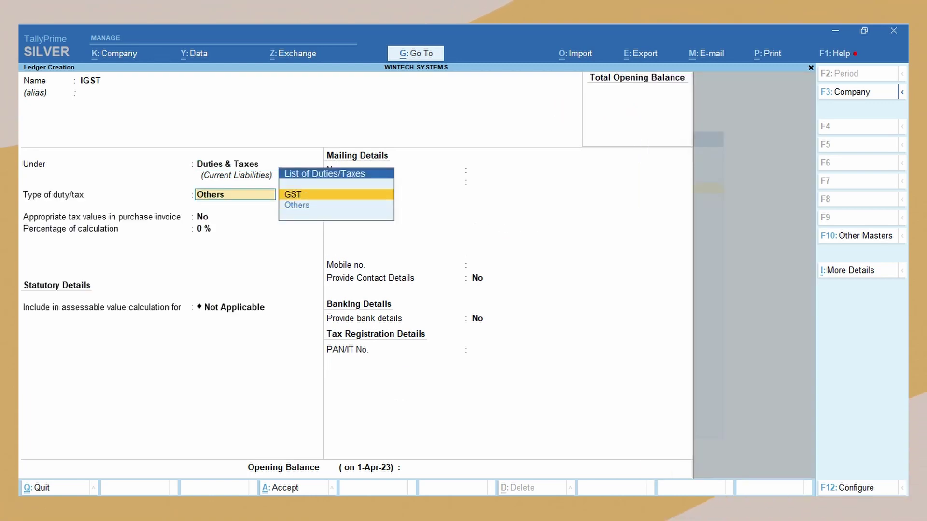
key("Return")
key("Down")
key("Down")
key("Return")
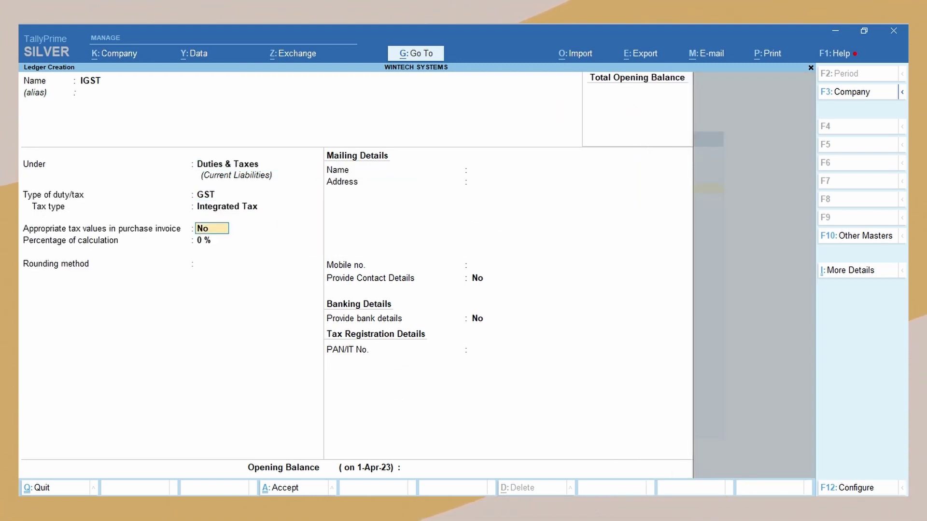
Keep the appropriation at No, the percentage at 0 % and rounding Not Applicable, and save the IGST ledger
key("Return")
key("Return")
key("Return")
key("Return")
key("Return")
key("Return")
key("Return")
key("Return")
key("Return")
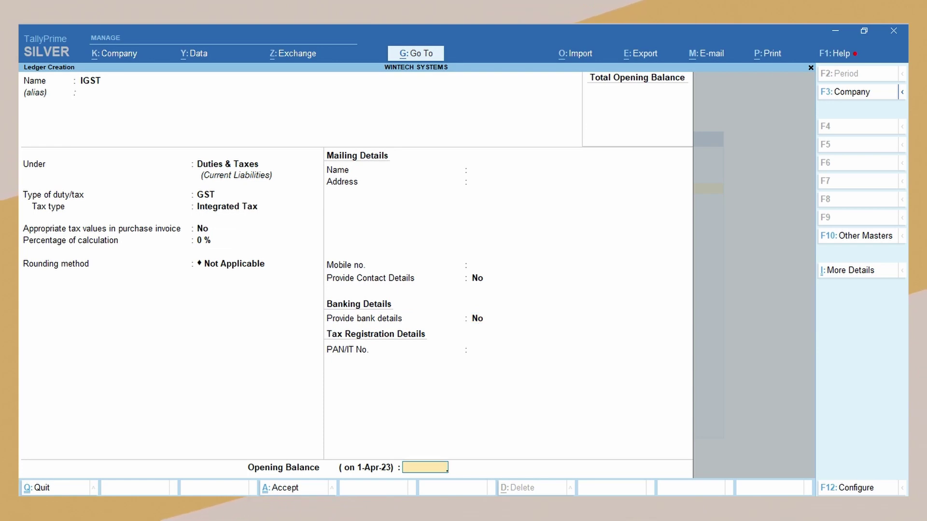
key("Return")
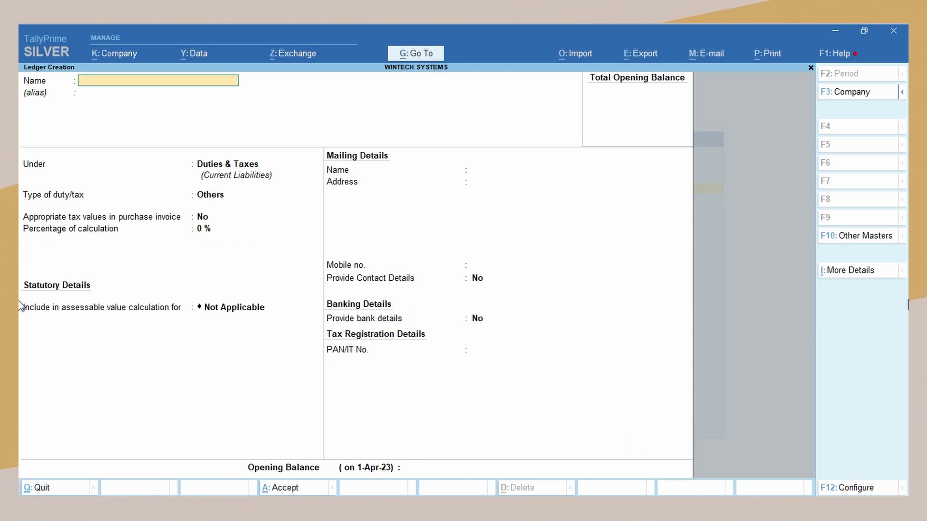
Name the new ledger ROUND OFF and place it under the Indirect Expenses group
type("ROUND OFF")
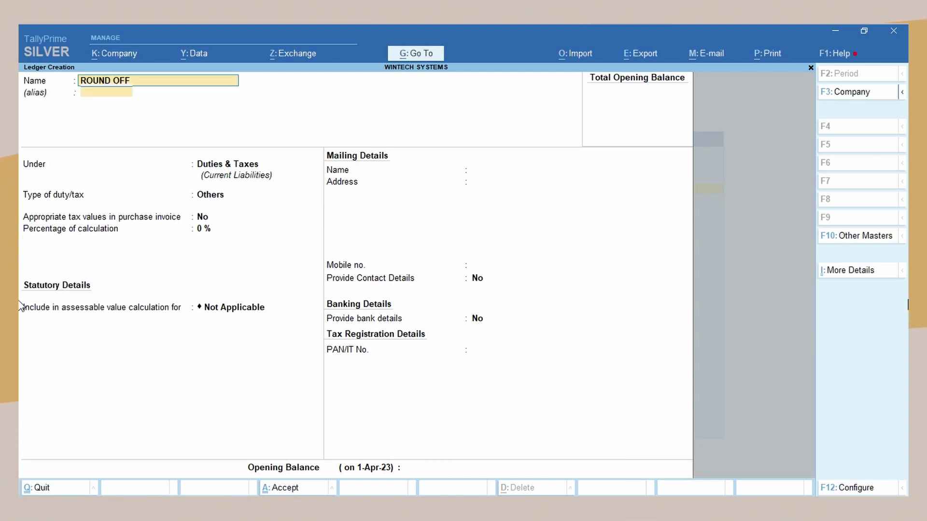
key("Return")
type("indi")
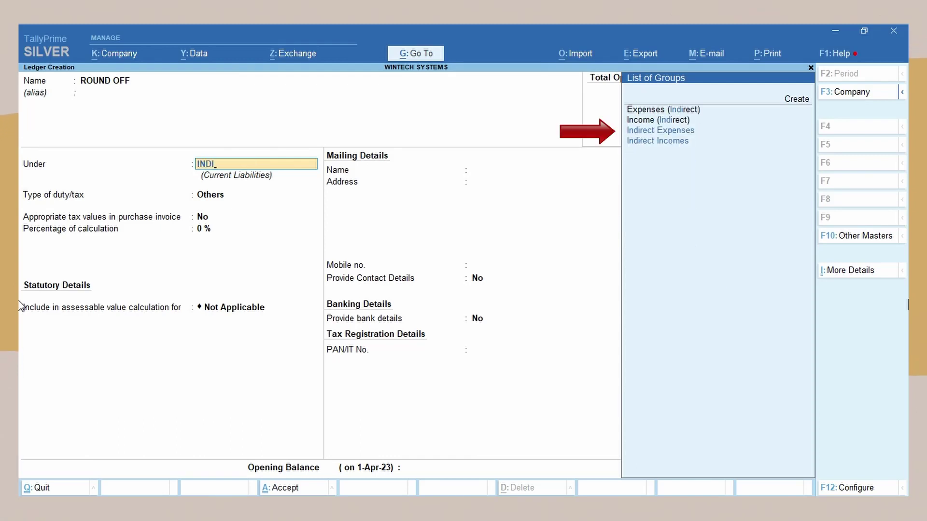
key("Down")
key("Down")
key("Return")
Set the ROUND OFF ledger's type to Invoice Rounding and save it with Normal Rounding and a rounding limit of 1
key("Down")
key("Down")
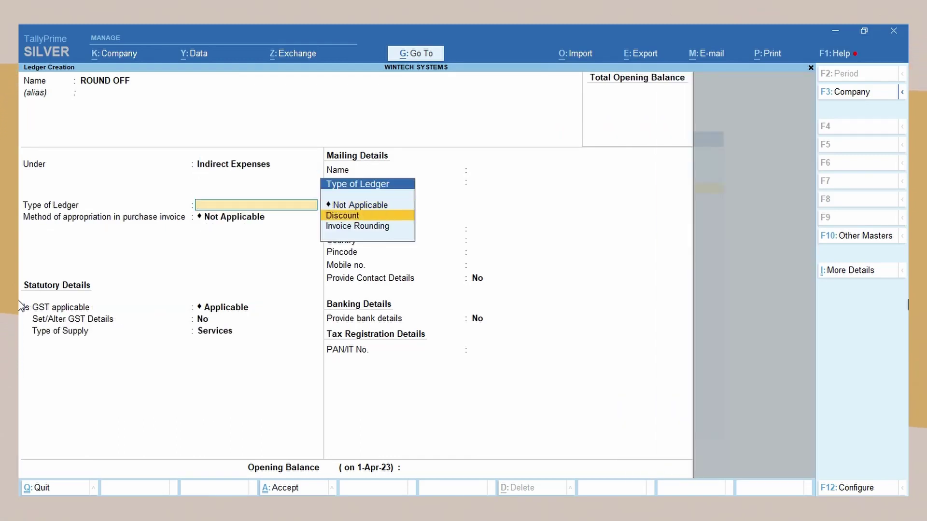
key("Return")
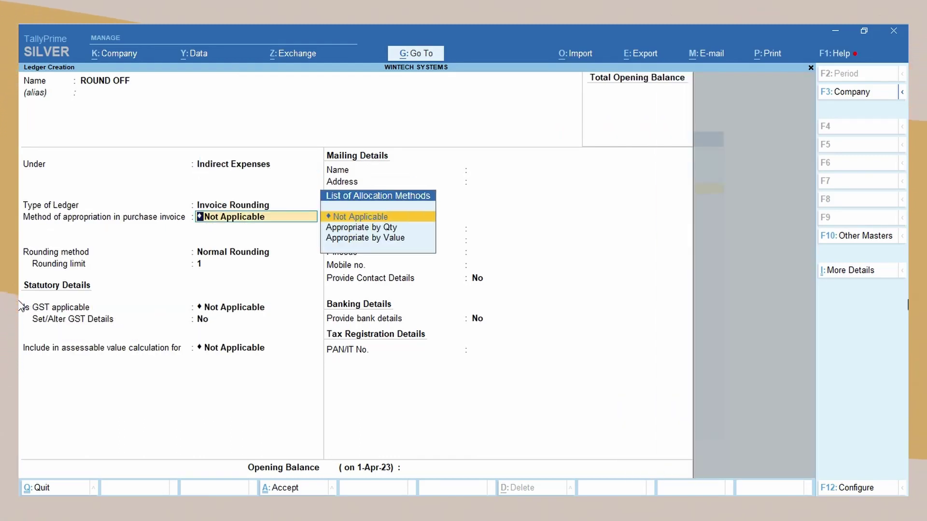
key("ctrl+a")
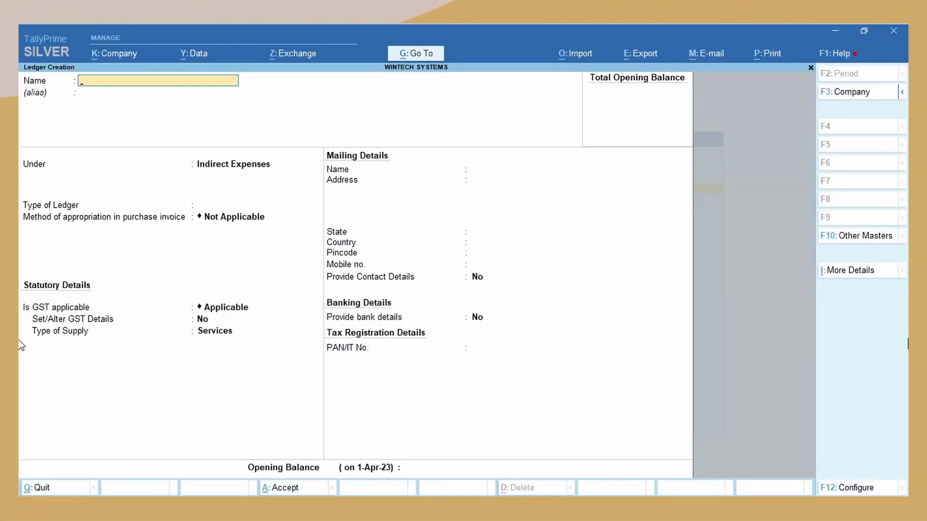
Name the new ledger SALES GST and place it under the Sales Accounts group
type("ALES GST")
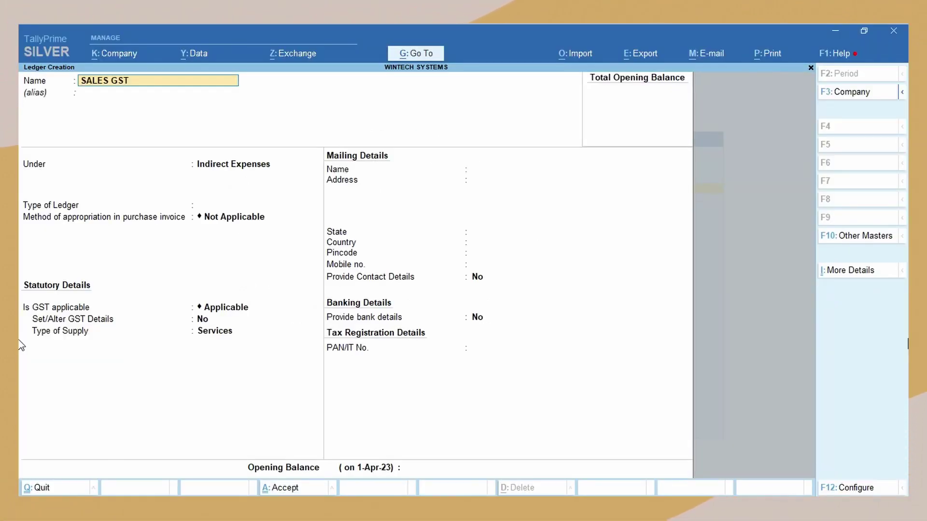
key("Return")
type("sa")
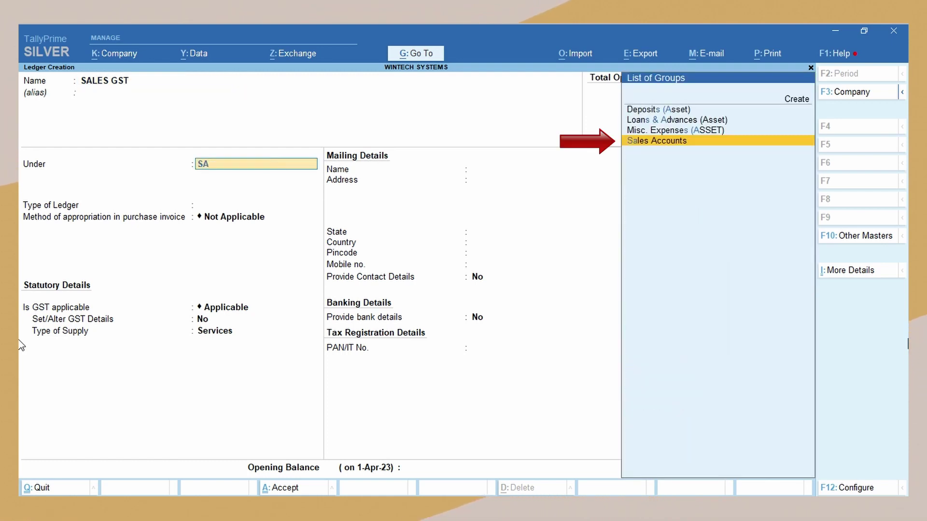
key("Return")
Keep the ledger type Not Applicable and GST Applicable, set the type of supply to Goods, and save the SALES GST ledger
key("Return")
key("Return")
key("Return")
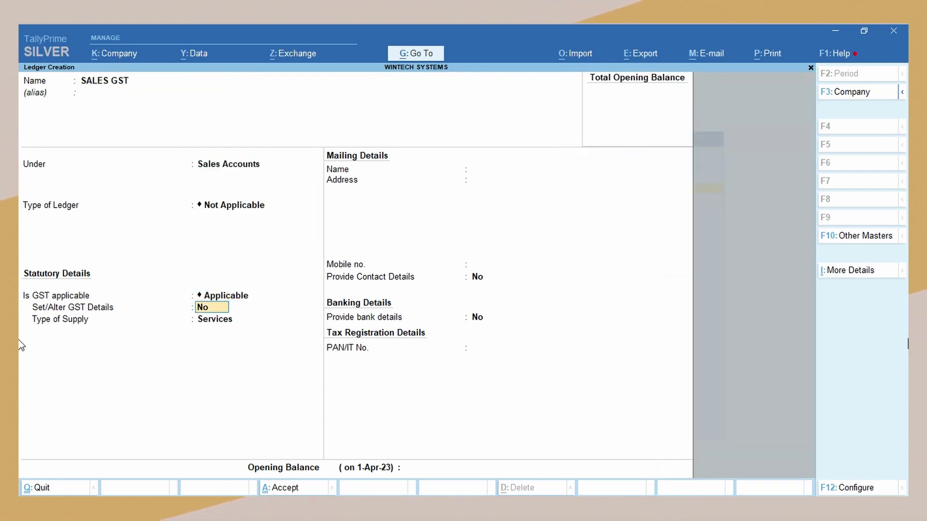
key("Up")
key("Return")
key("Return")
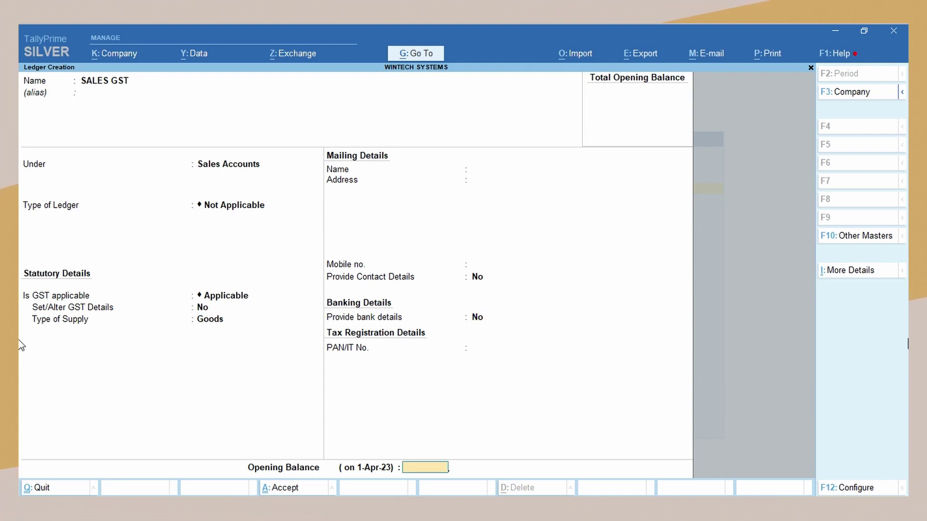
key("Return")
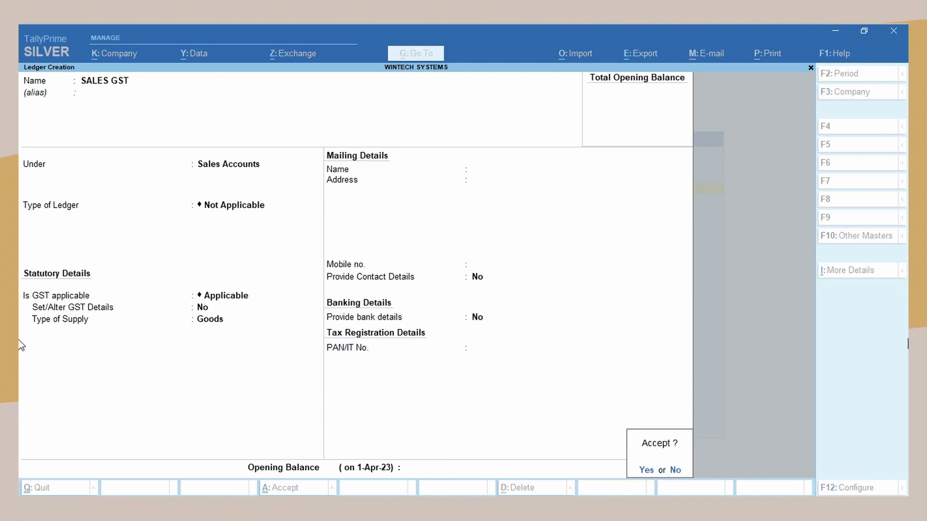
key("Return")
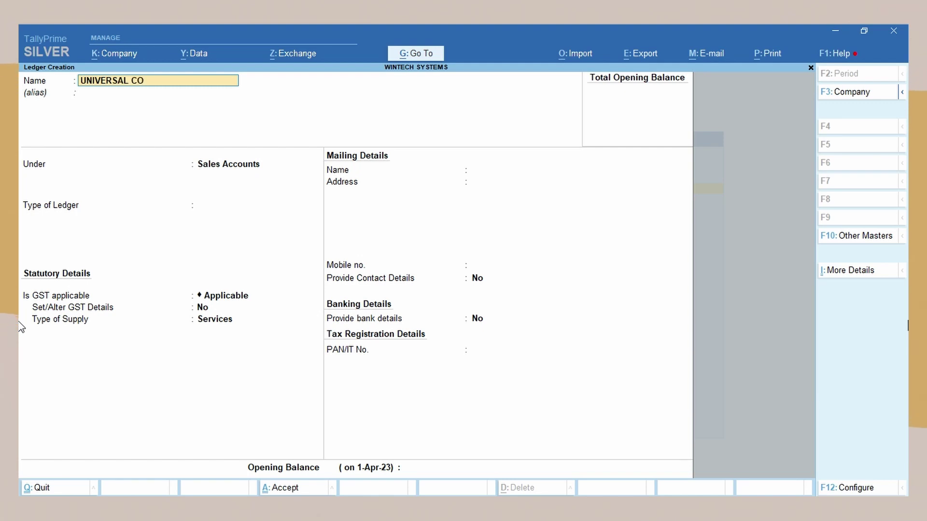
Name the new ledger UNIVERSAL COMPUTERS and place it under the Sundry Debtors group
type("UNIVERSAL COMPUE")
key("BackSpace")
type("TERS")
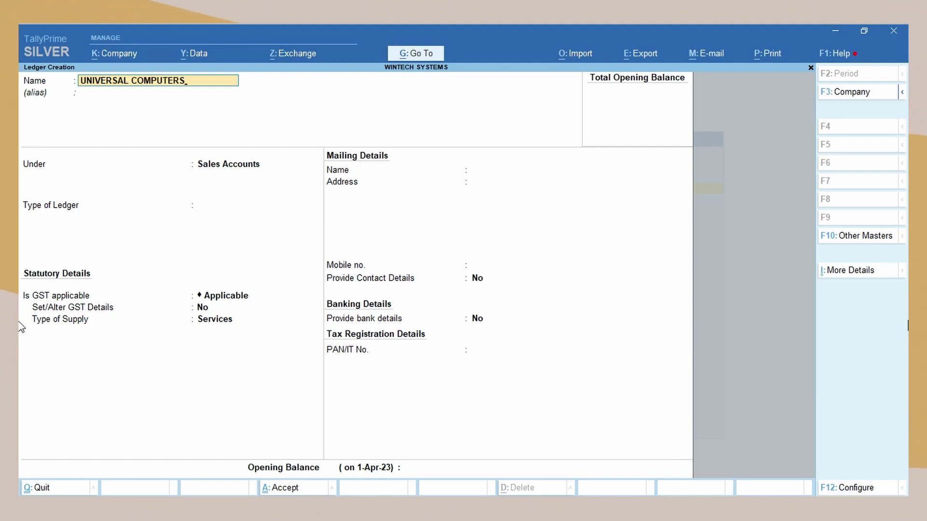
key("Return")
key("Return")
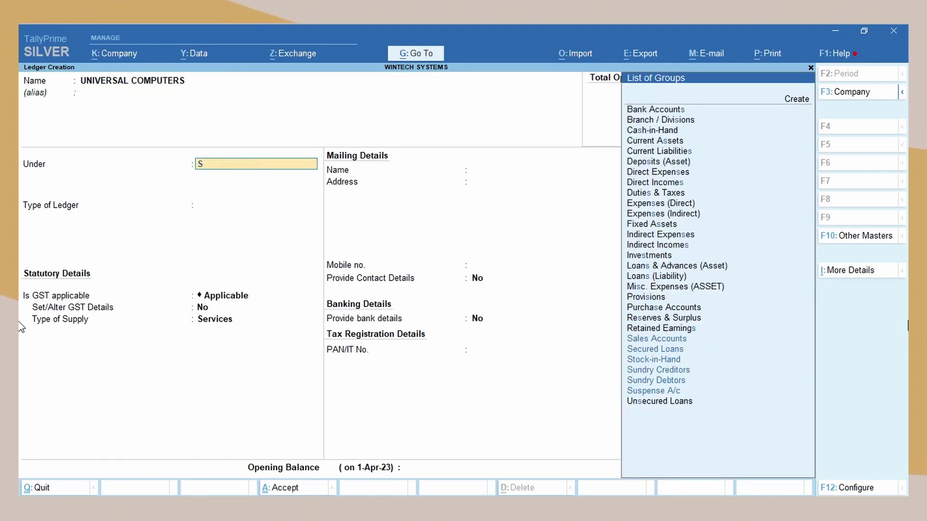
type("SUND")
key("Down")
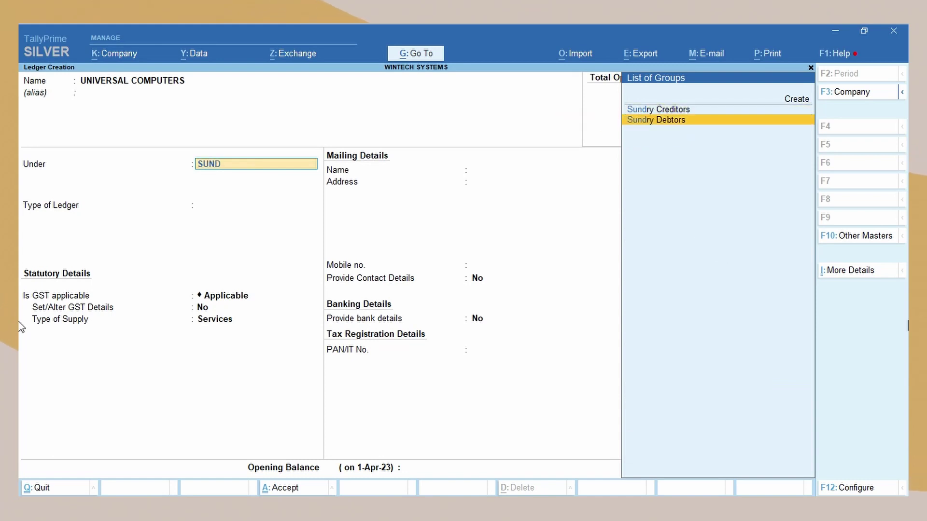
key("Return")
Keep UNIVERSAL COMPUTERS' mailing details with the state Andhra Pradesh and country India, and leave bank details at No
key("Return")
key("Return")
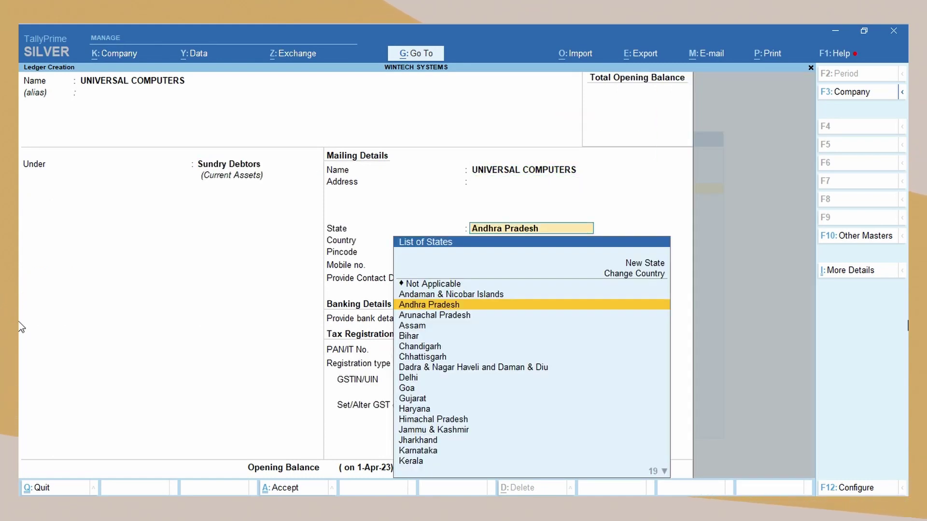
key("Return")
key("Return")
key("Return")
key("Return")
key("Return")
key("Return")
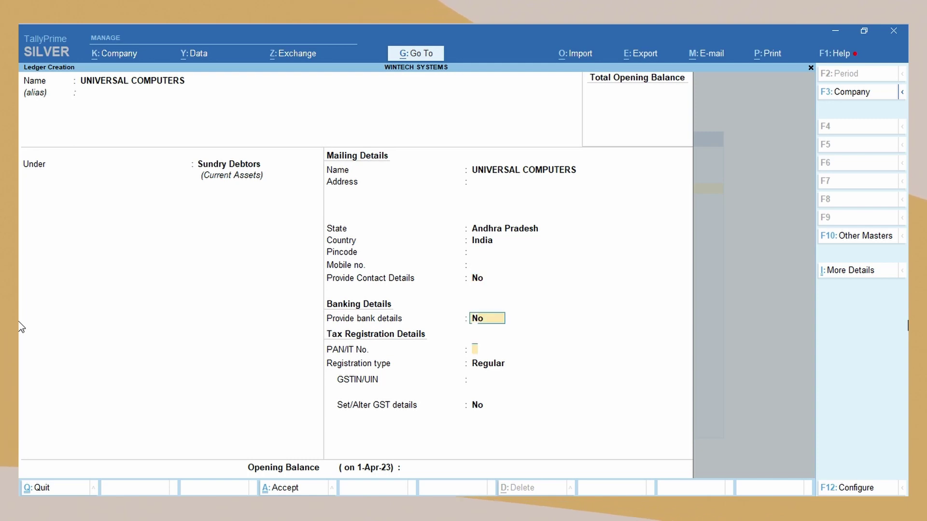
Keep the Regular registration type, paste the customer's GSTIN, and save the UNIVERSAL COMPUTERS ledger
key("Return")
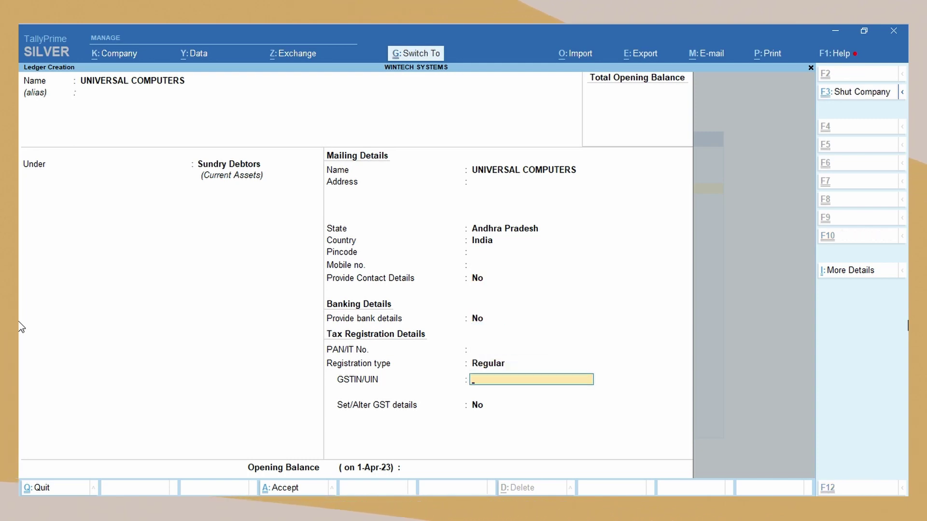
key("ctrl+alt+v")
key("Return")
key("Return")
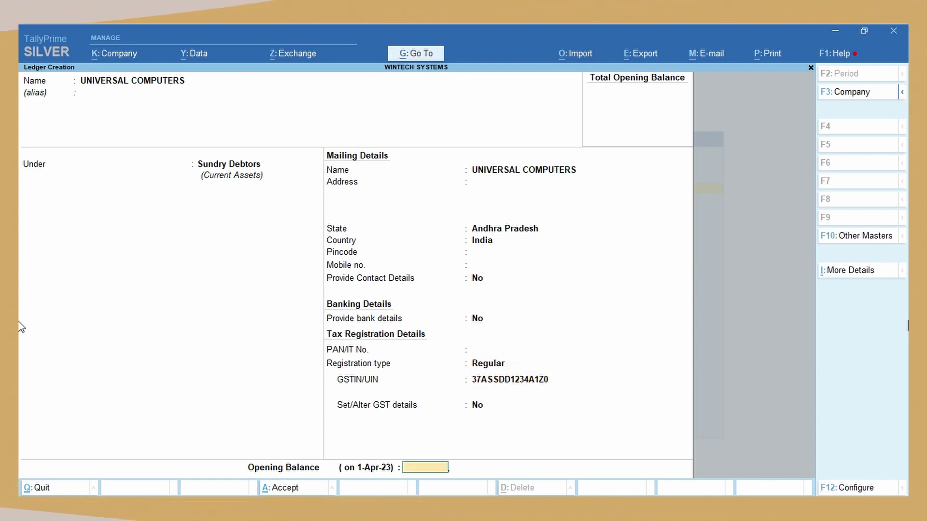
key("Return")
key("Return")
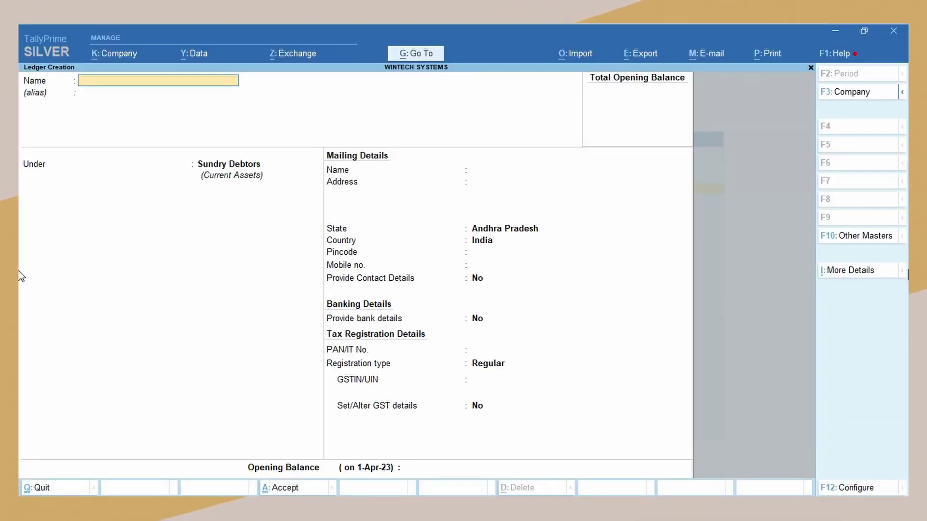
Name the new ledger CGST, place it under the Duties & Taxes group, and set its type of duty/tax to GST
type("ST")
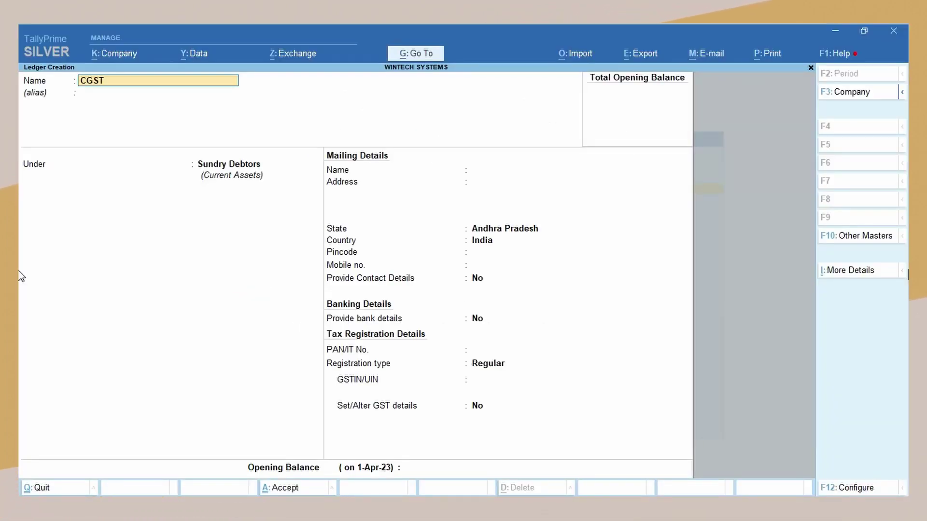
key("Return")
type("DU")
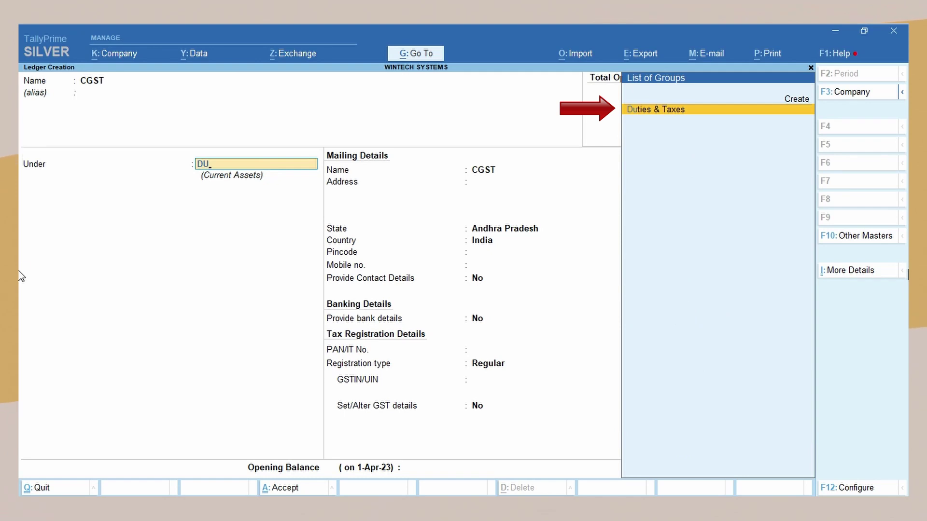
key("Return")
key("Up")
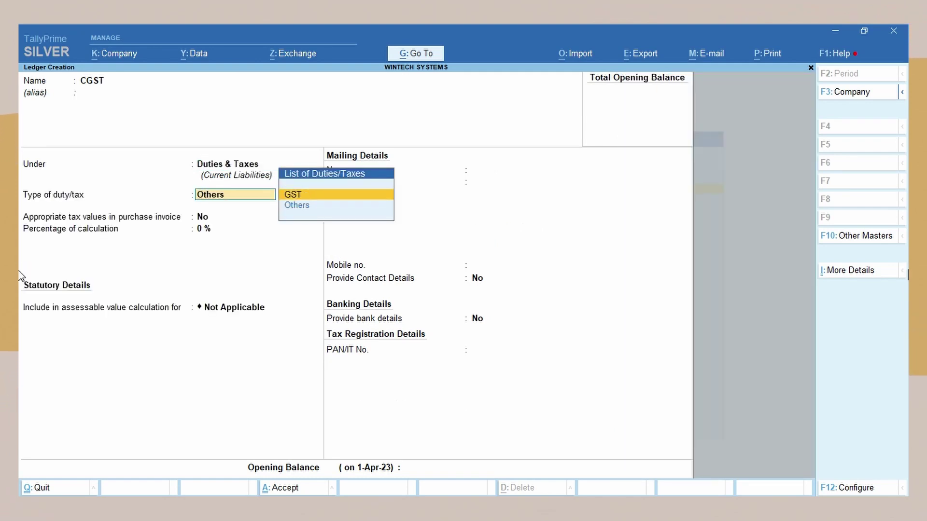
key("Return")
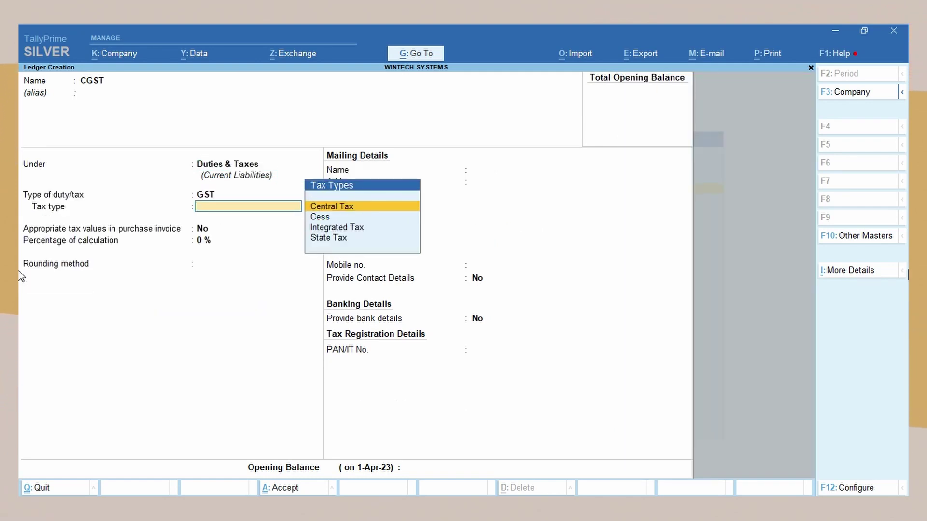
Set CGST's tax type to Central Tax, keep 0 % calculation and rounding Not Applicable, and save the ledger
key("Return")
key("Return")
key("Return")
key("Return")
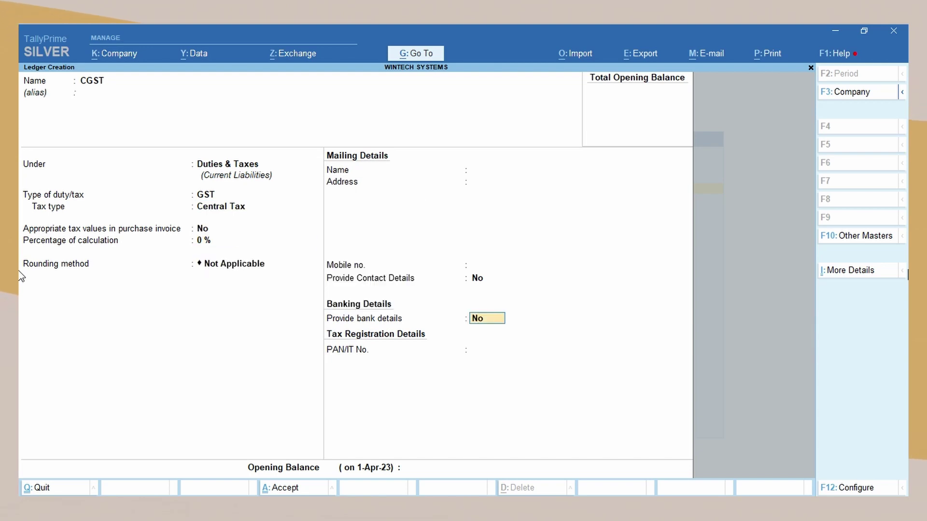
key("Return")
key("Return")
key("Return")
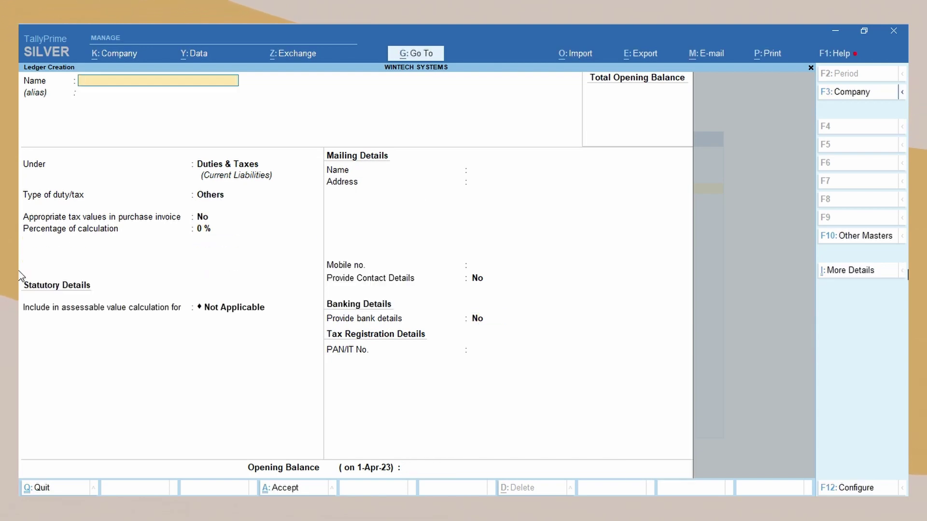
Name the new ledger SGST, keep it under the Duties & Taxes group, and set its type of duty/tax to GST
type("SGST")
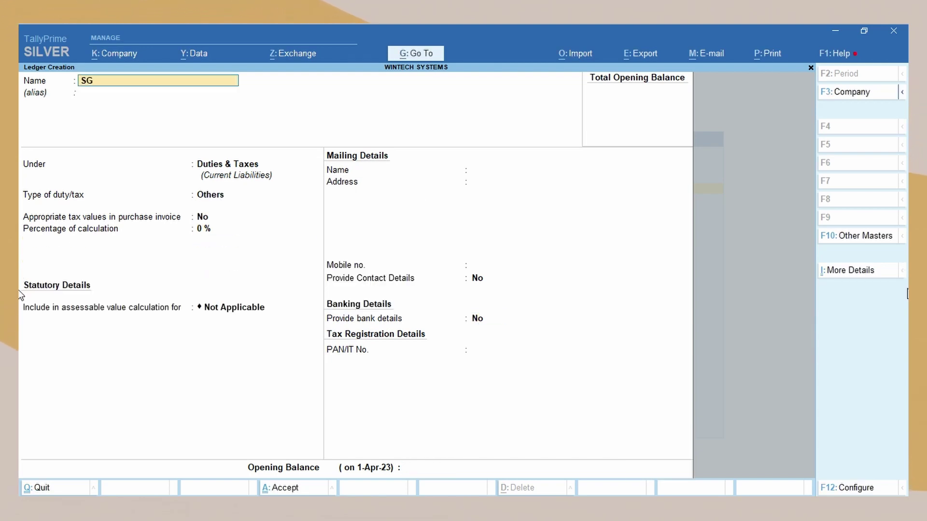
key("Return")
key("Return")
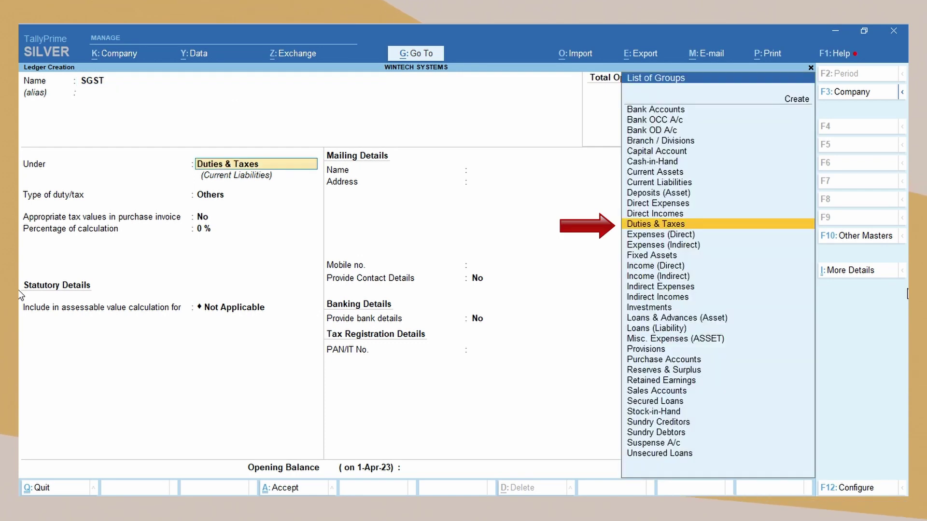
key("Return")
key("Up")
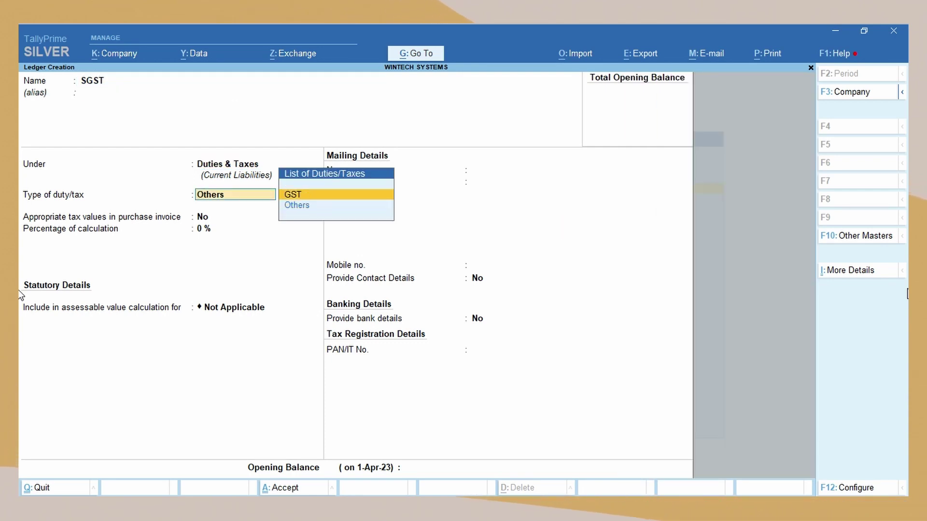
key("Return")
Set SGST's tax type to State Tax with rounding Not Applicable, save the ledger, and leave ledger creation
key("Down")
key("Down")
key("Down")
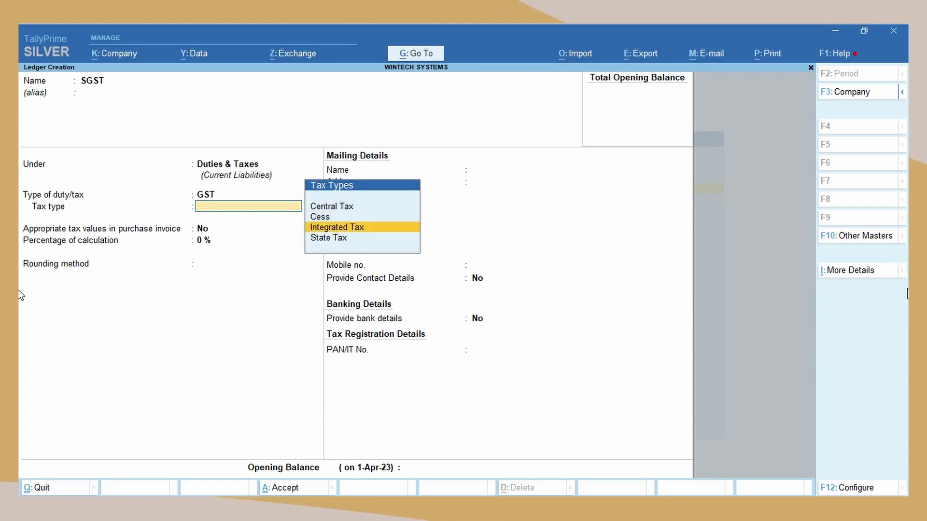
key("Return")
key("Return")
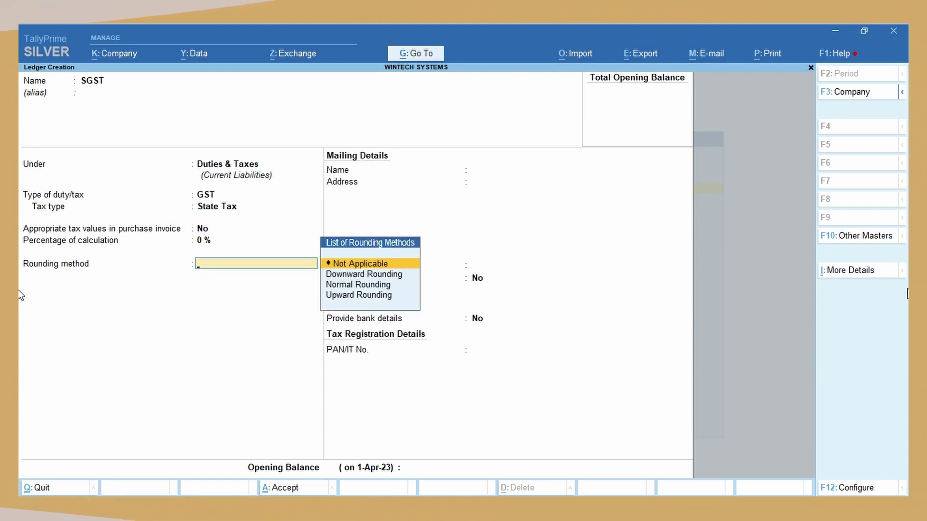
key("Return")
key("Return")
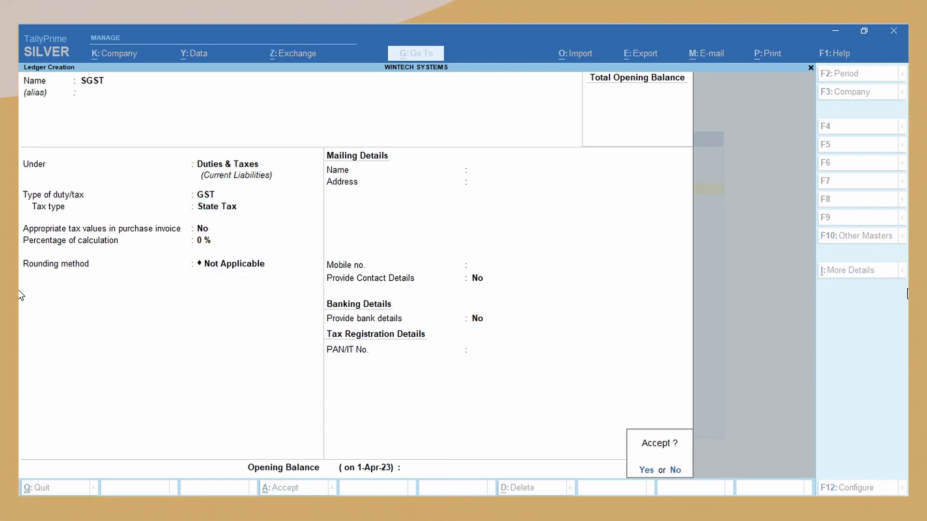
key("Return")
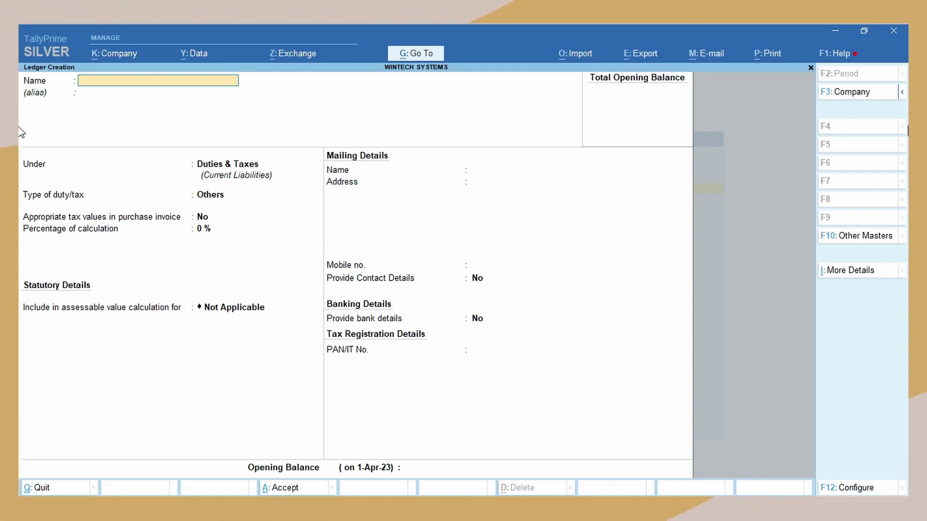
key("Escape")
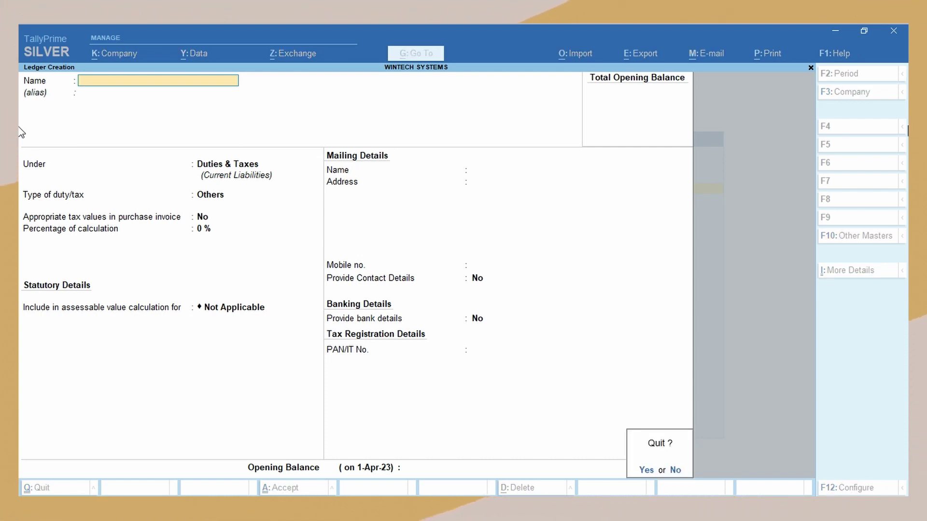
key("Return")
key("Escape")
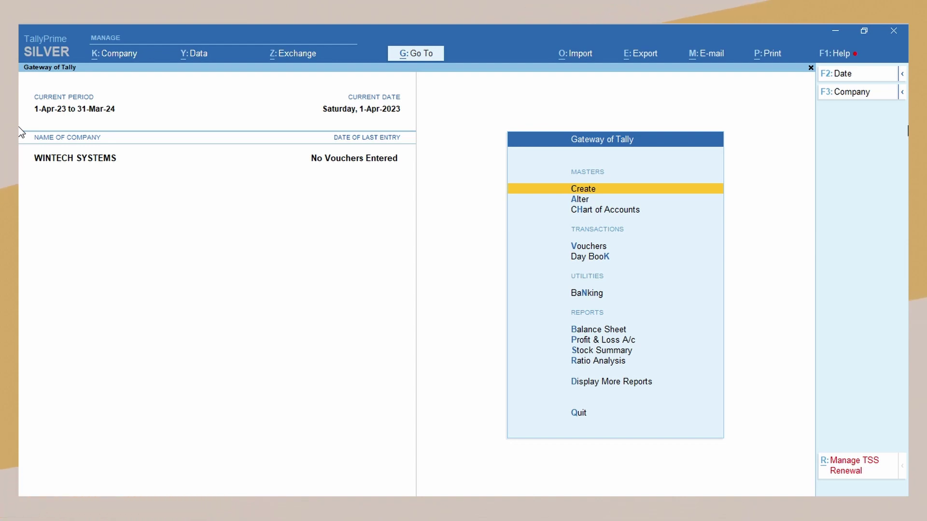
Review all created ledgers and their parent groups in the chart of accounts' Multi Alter list for All Items
key("Down")
key("Down")
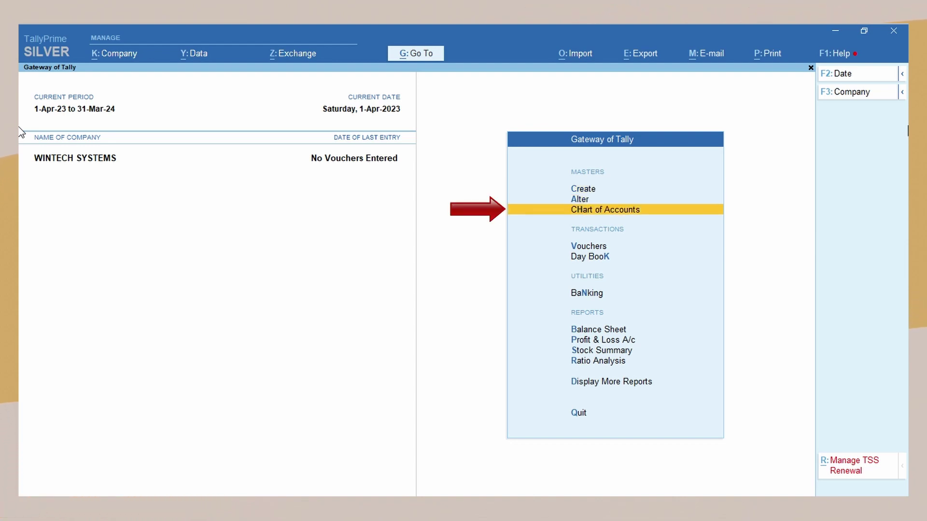
key("Return")
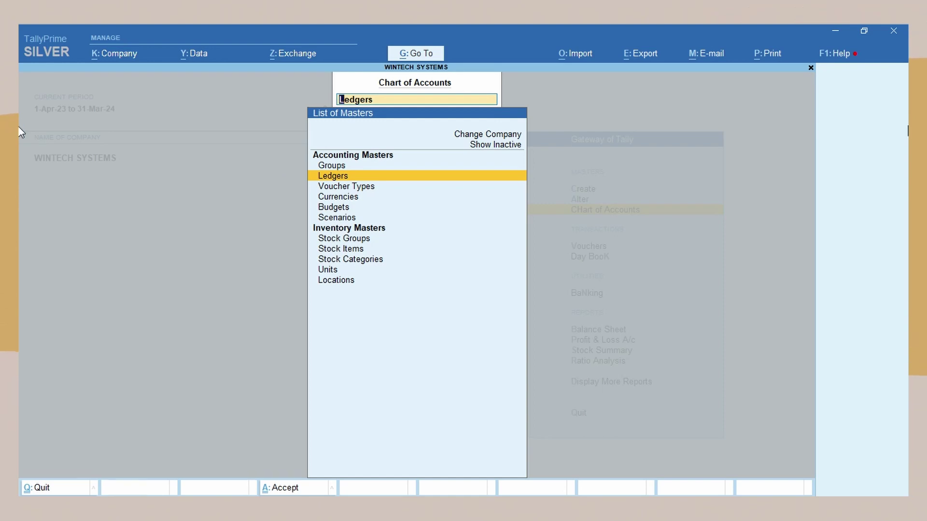
key("Return")
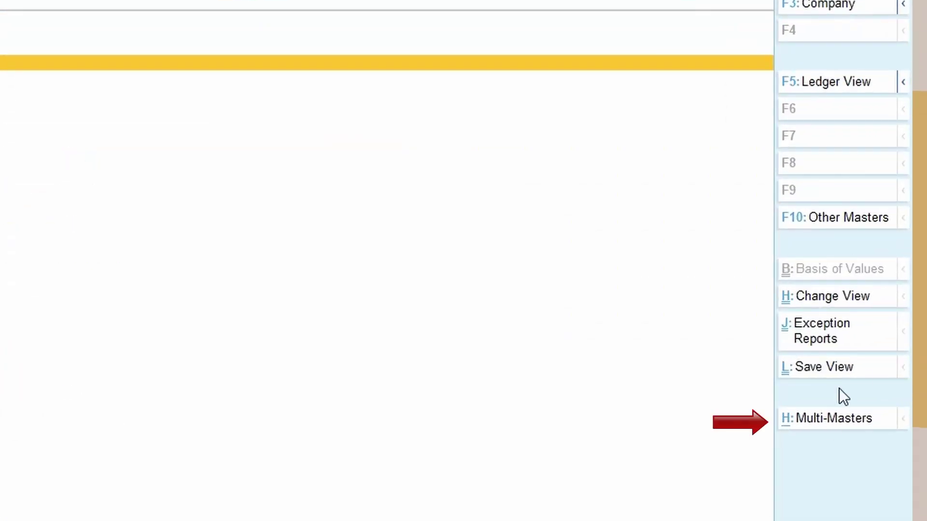
left_click(825, 420)
key("Down")
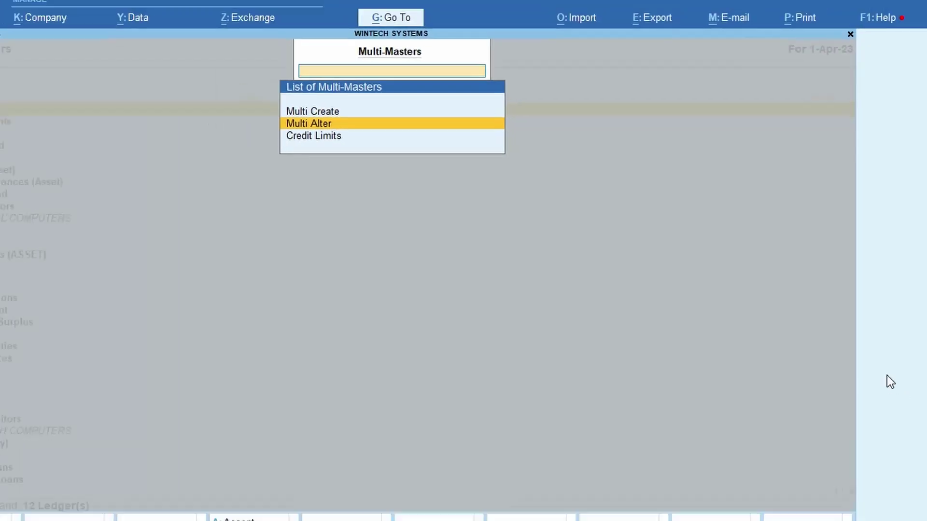
key("Return")
key("Return")
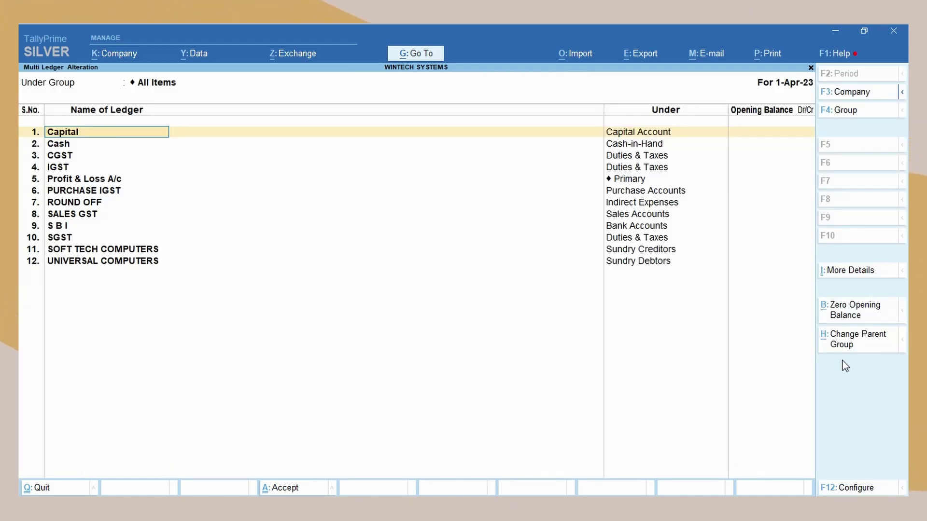
key("Escape")
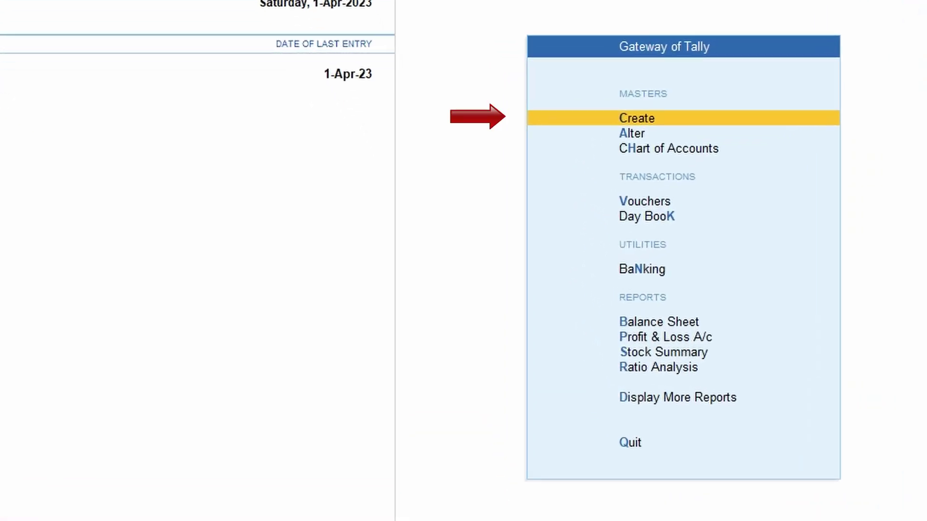
Start a new stock item named Sony Laptop and keep it under the Primary group
key("Return")
key("Down")
key("Down")
key("Down")
key("Down")
key("Down")
key("Down")
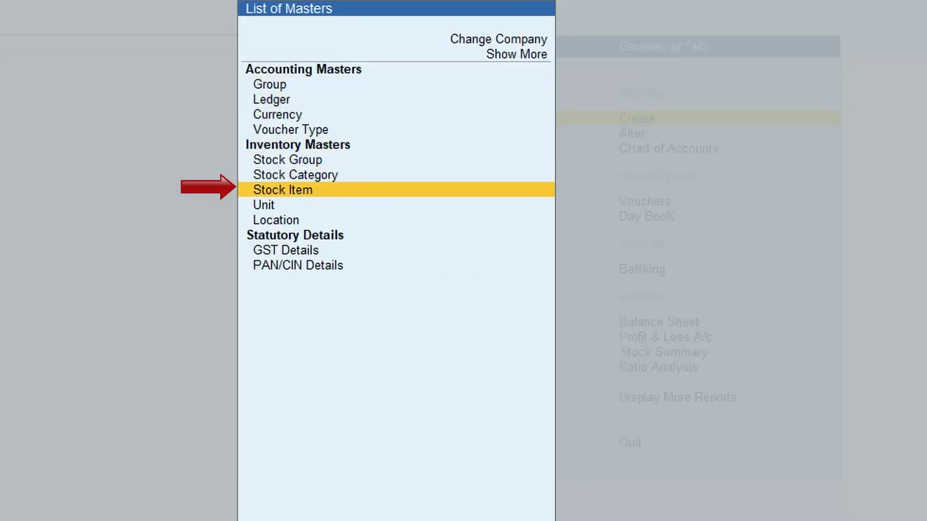
key("Return")
type("Sony Laptop")
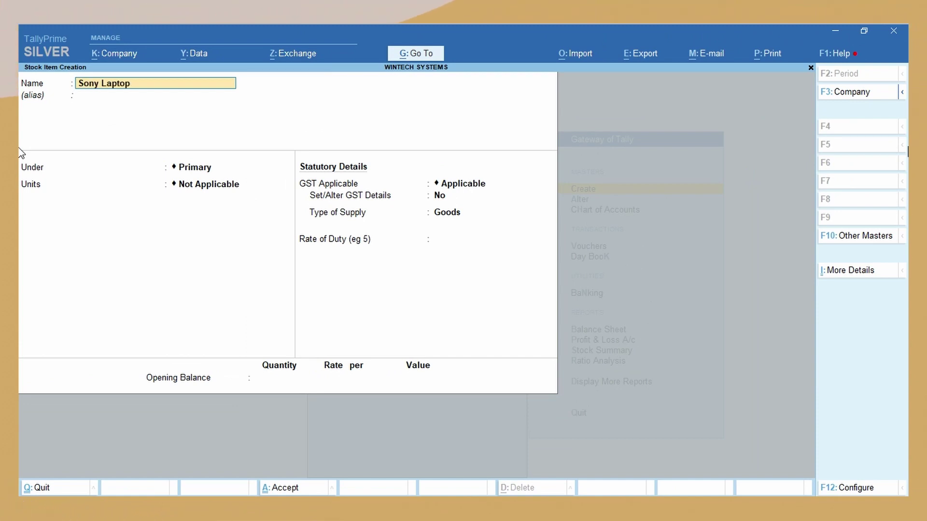
key("Return")
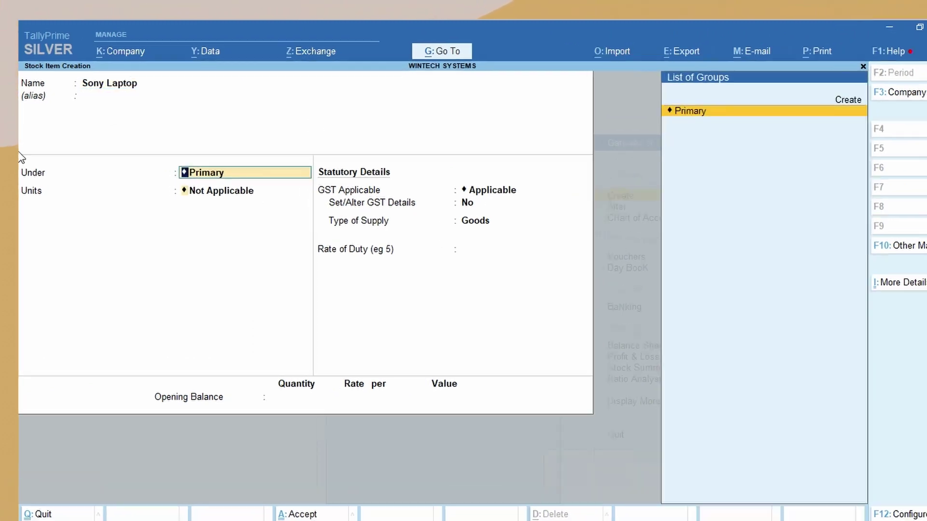
key("Return")
Create a simple unit nos for the stock item, with formal name Numbers, UQC NOS-NUMBERS and 0 decimal places
key("Up")
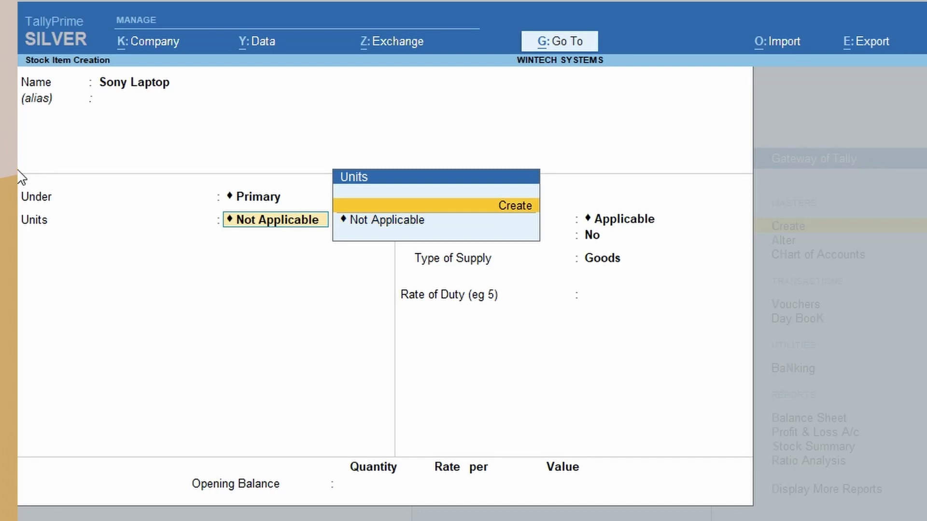
key("Return")
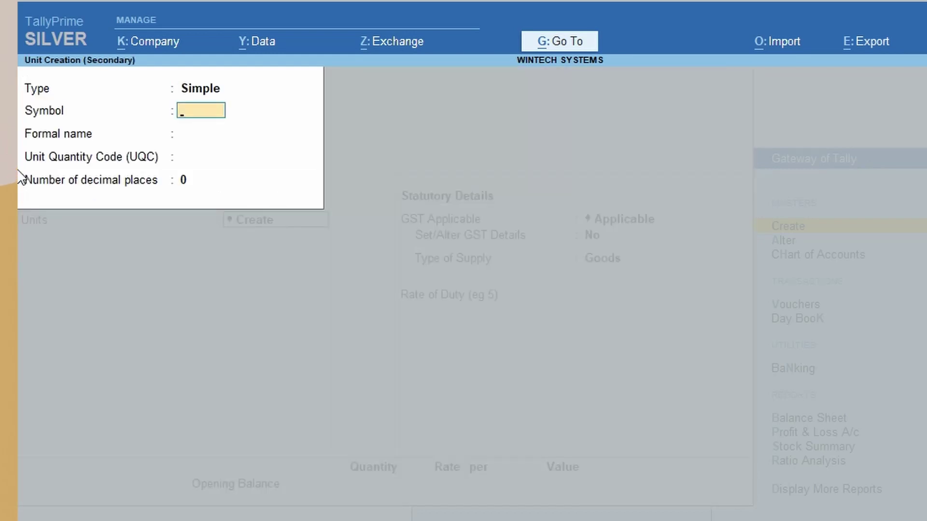
key("Return")
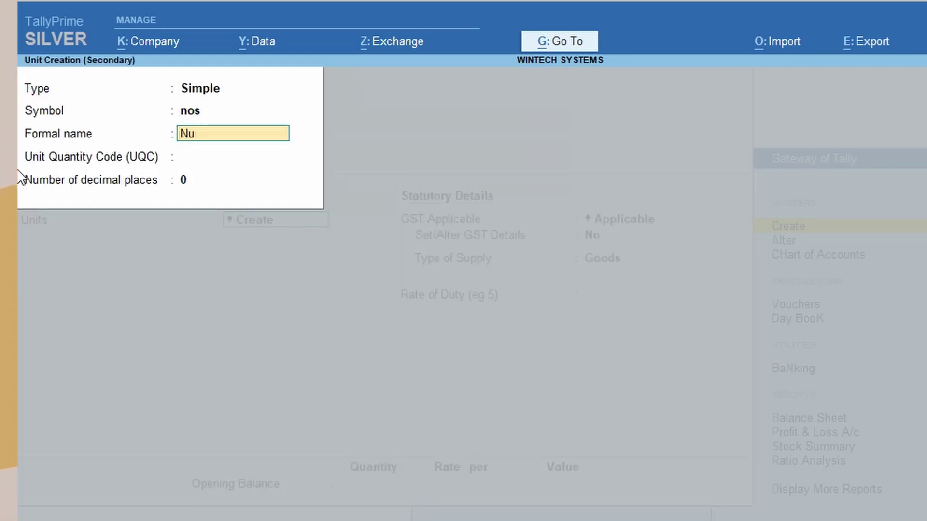
key("Return")
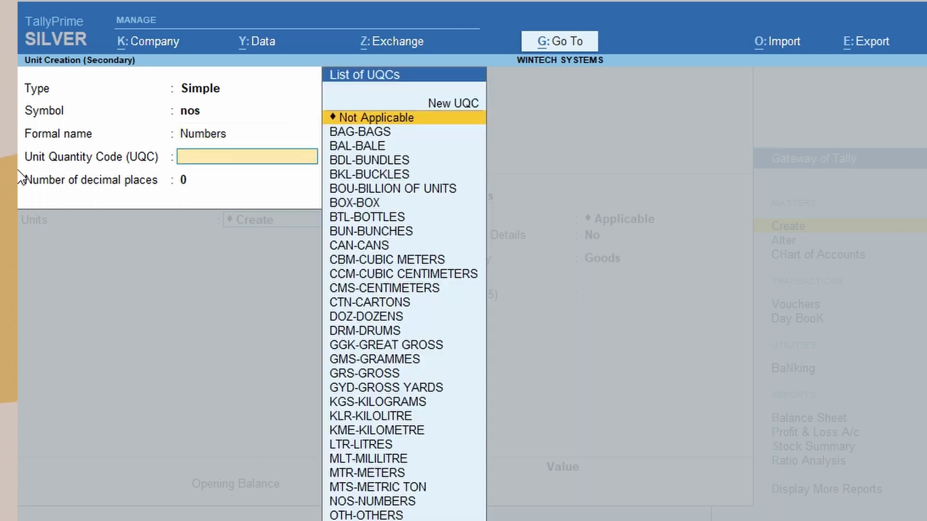
type("no")
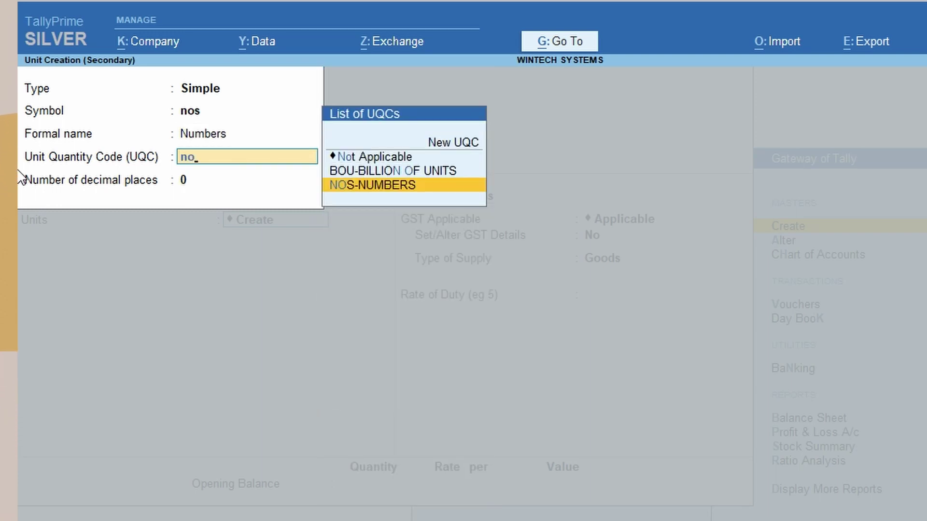
key("Return")
key("Return")
key("Return")
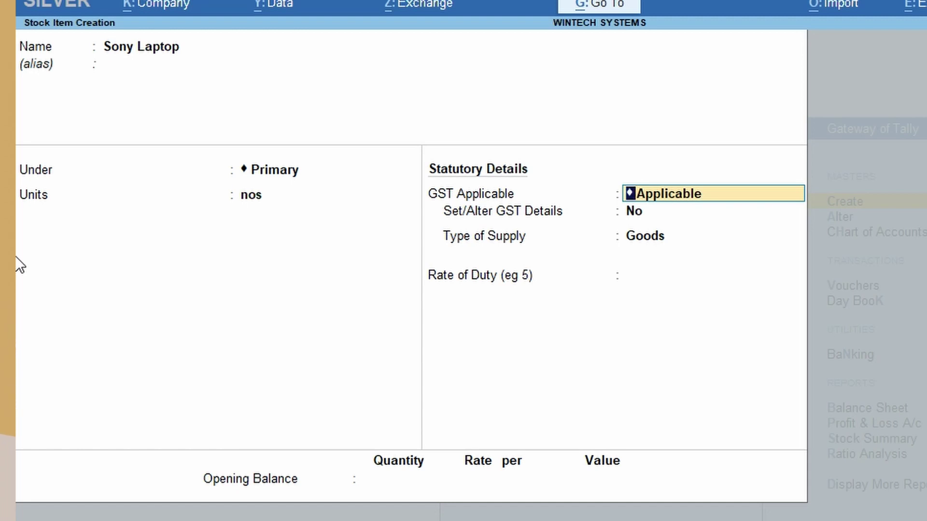
Keep GST Applicable for Sony Laptop, set Set/Alter GST Details to Yes, and enter the HSN/SAC description Sony Laptop
key("Return")
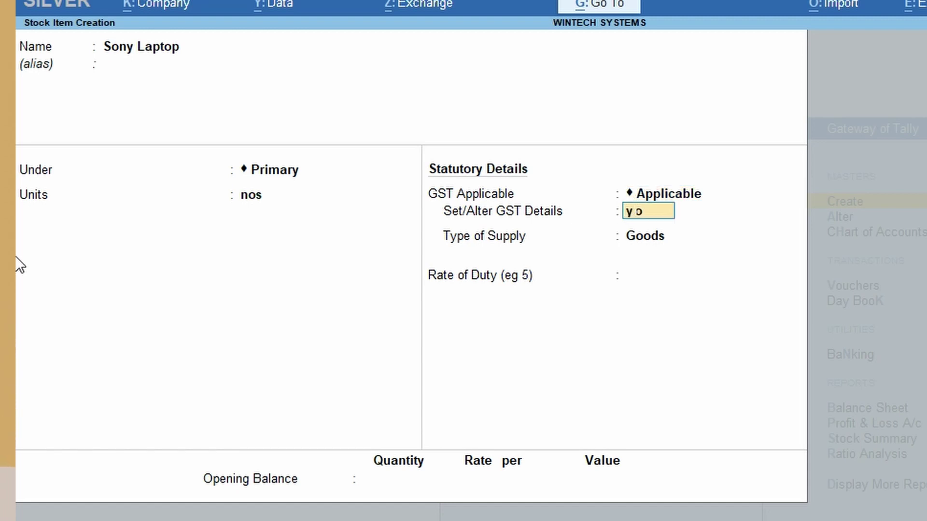
type("y")
key("Return")
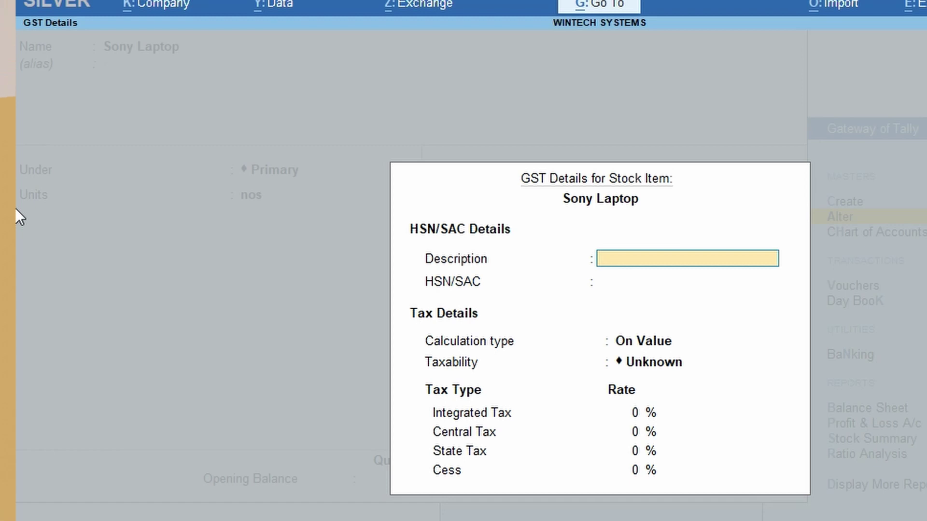
type("So")
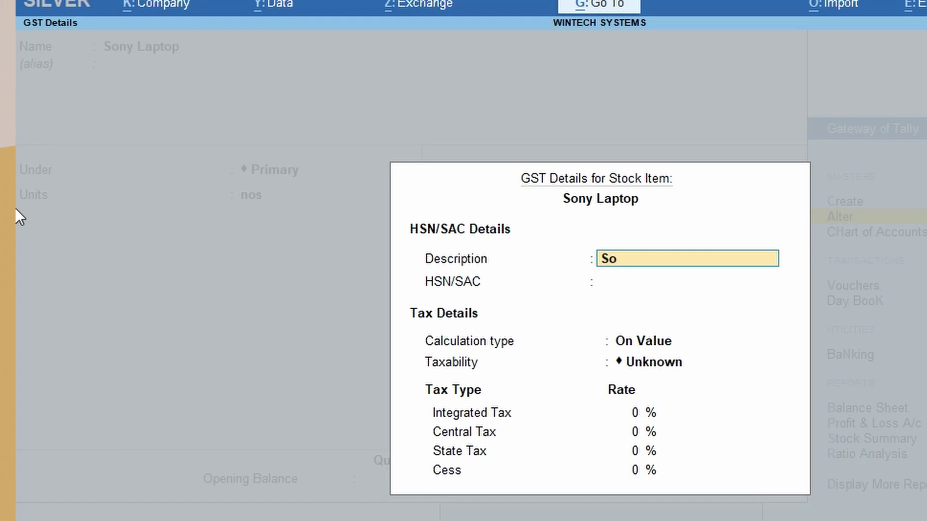
type("ny Laptop")
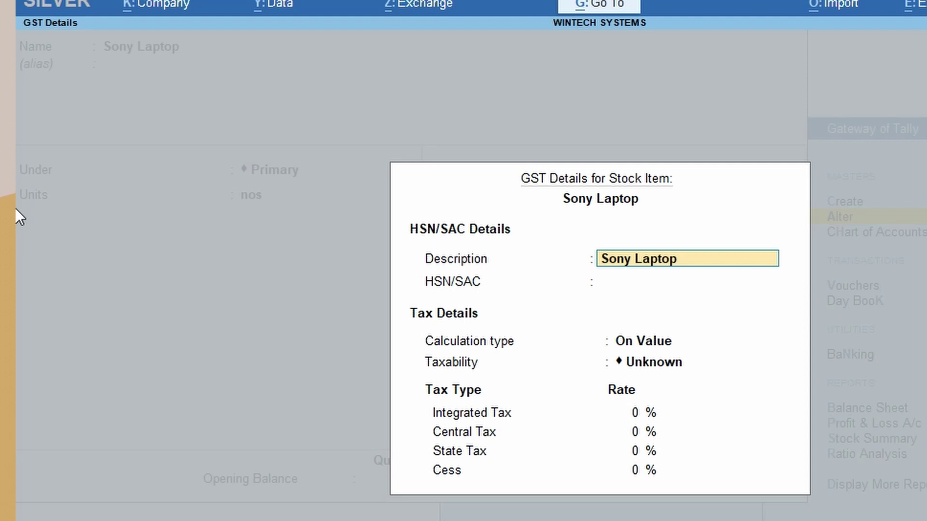
key("Return")
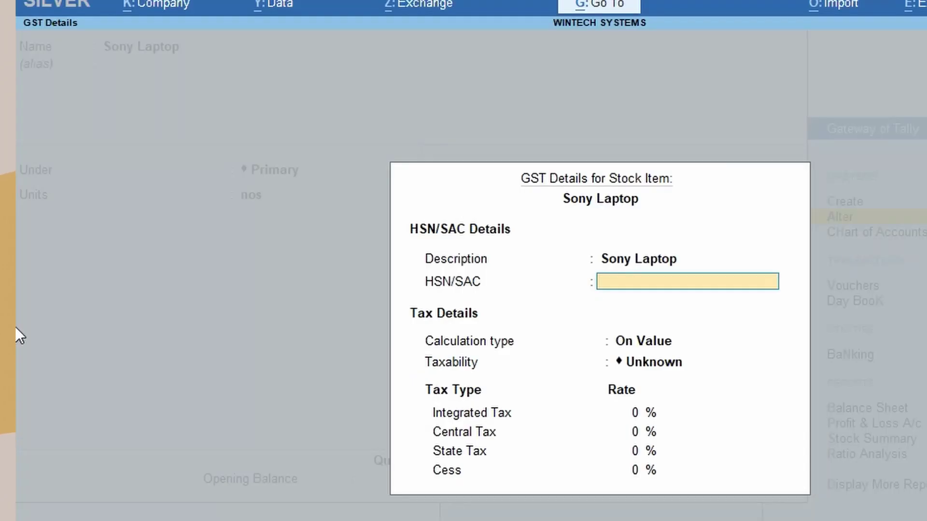
Enter HSN/SAC 8471 in Sony Laptop's GST details, keep calculation type On Value and set taxability to Taxable
type("84")
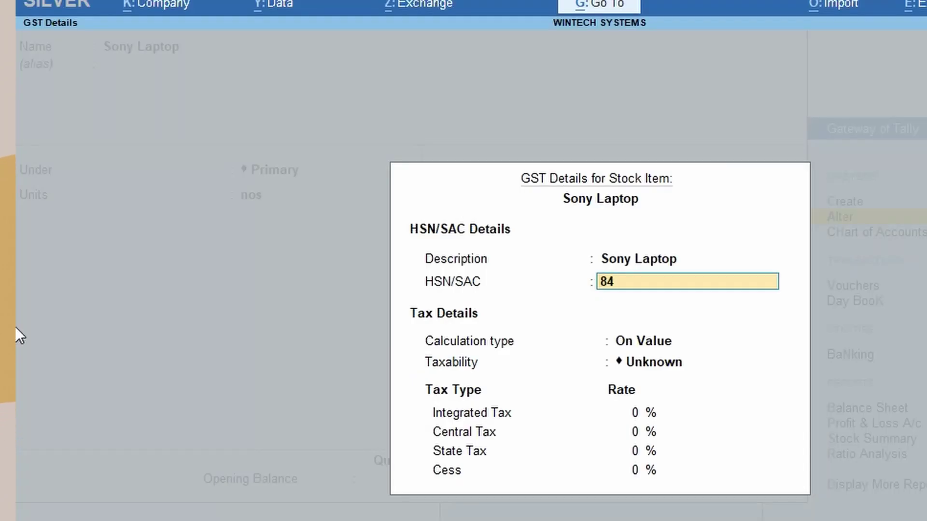
type("71")
key("Return")
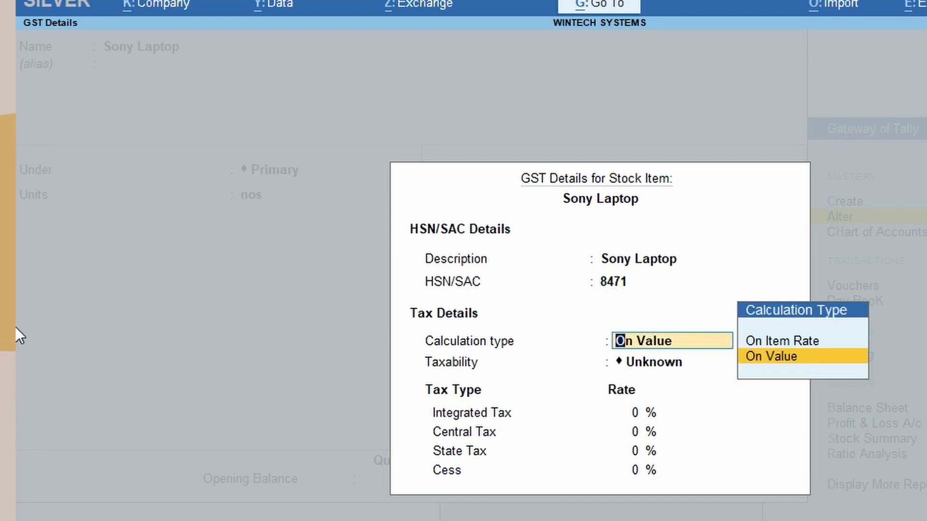
key("Return")
key("Down")
key("Down")
key("Down")
key("Return")
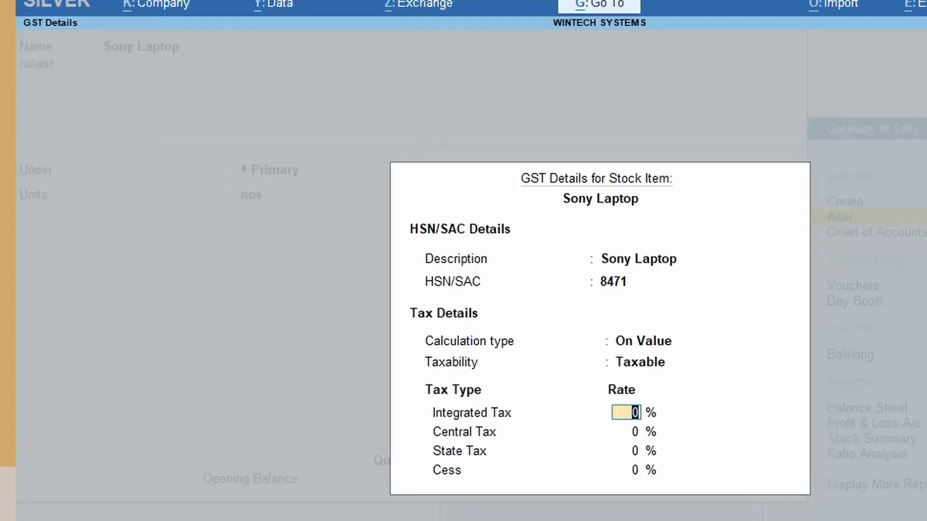
Set Sony Laptop's integrated tax to 18%, with central and state tax at 9% each, and save the stock item
key("Return")
key("Return")
key("Return")
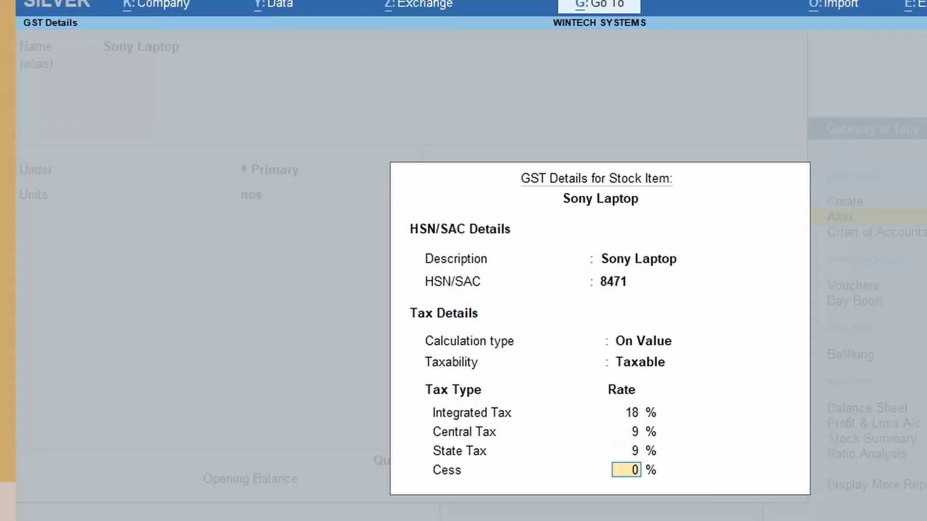
key("Return")
key("Return")
key("Return")
key("Return")
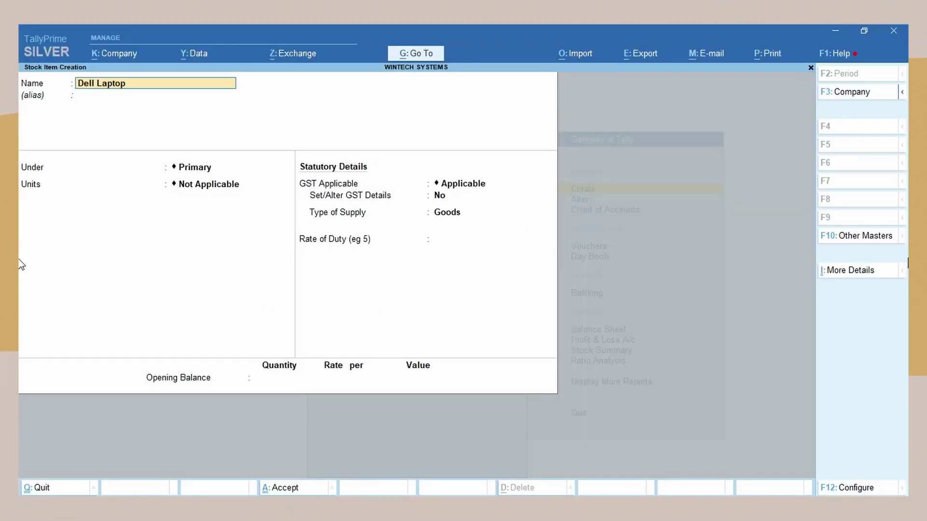
Start a new stock item named Dell Laptop under Primary with unit nos, keeping GST Applicable
key("Return")
key("Return")
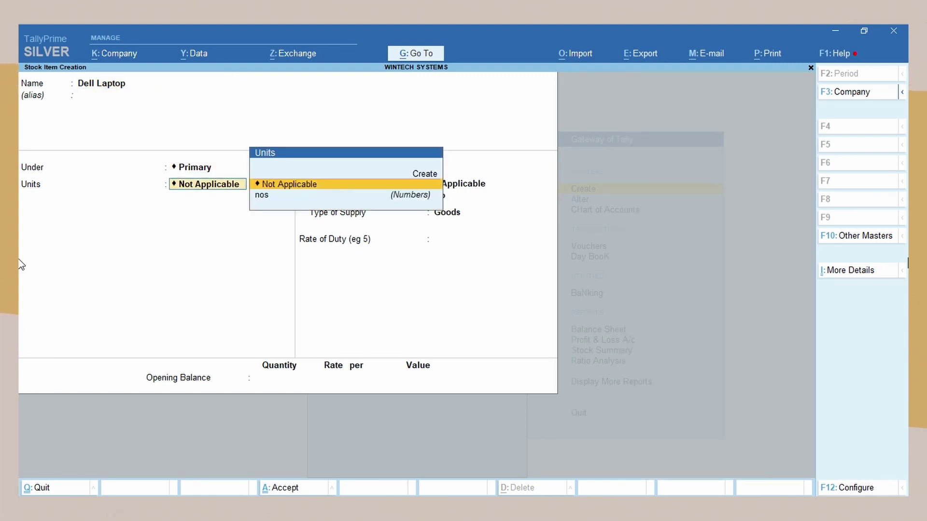
key("Down")
key("Return")
key("Return")
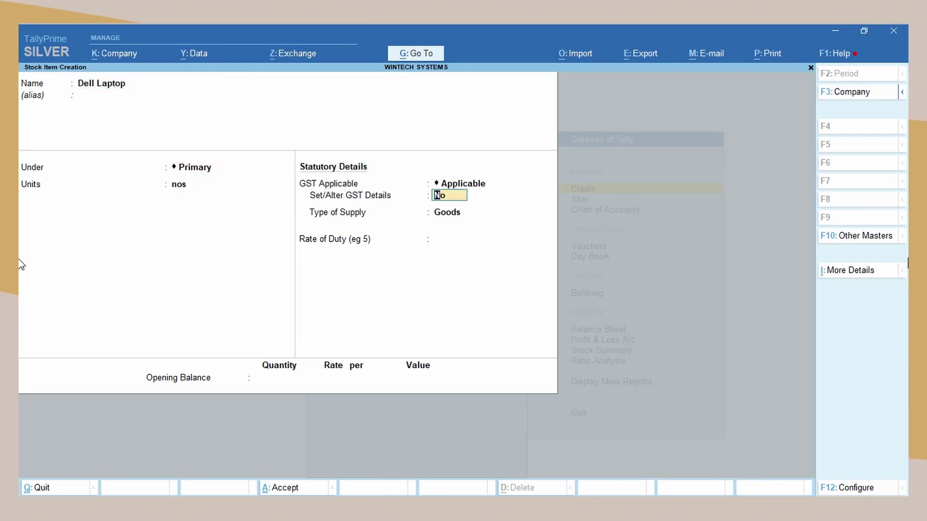
Turn on GST details for Dell Laptop with description Dell Laptop, HSN/SAC 8471, calculation type On Value and taxability Taxable
type("y")
key("Return")
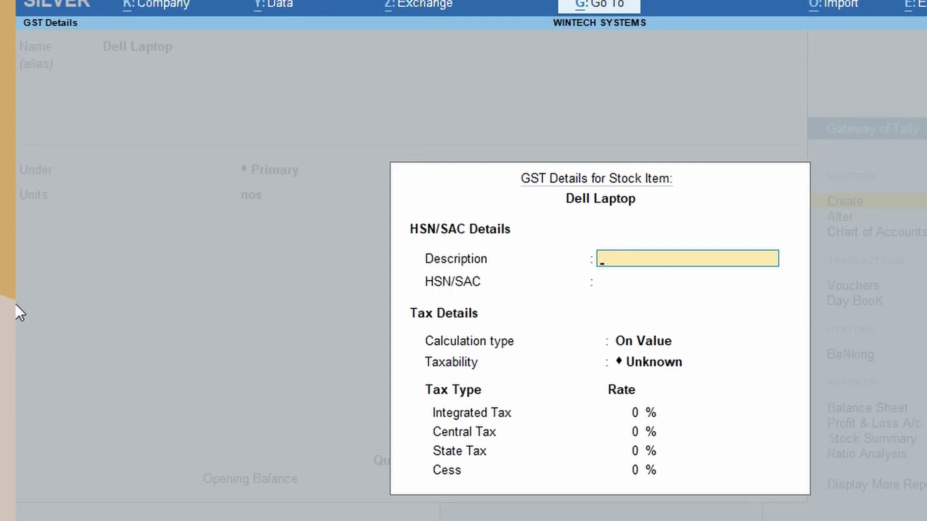
type("Dell Laptop")
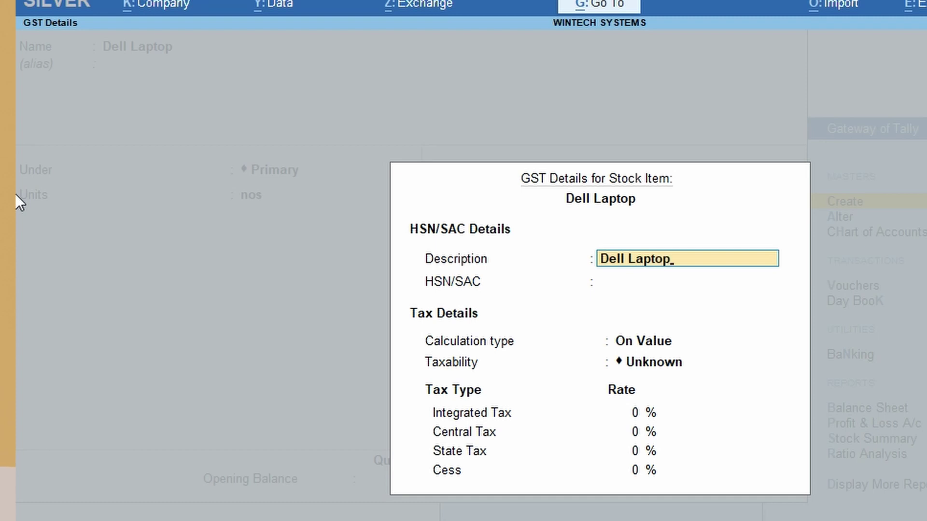
key("Return")
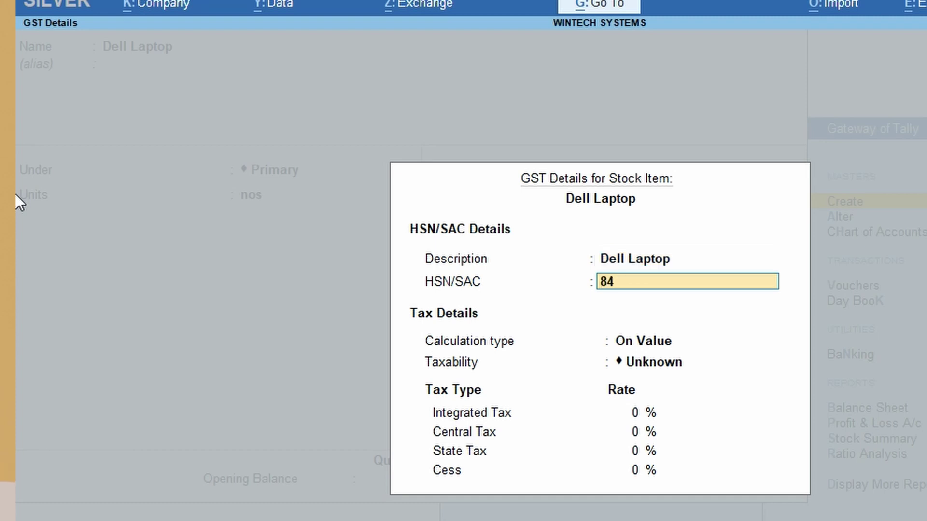
key("Return")
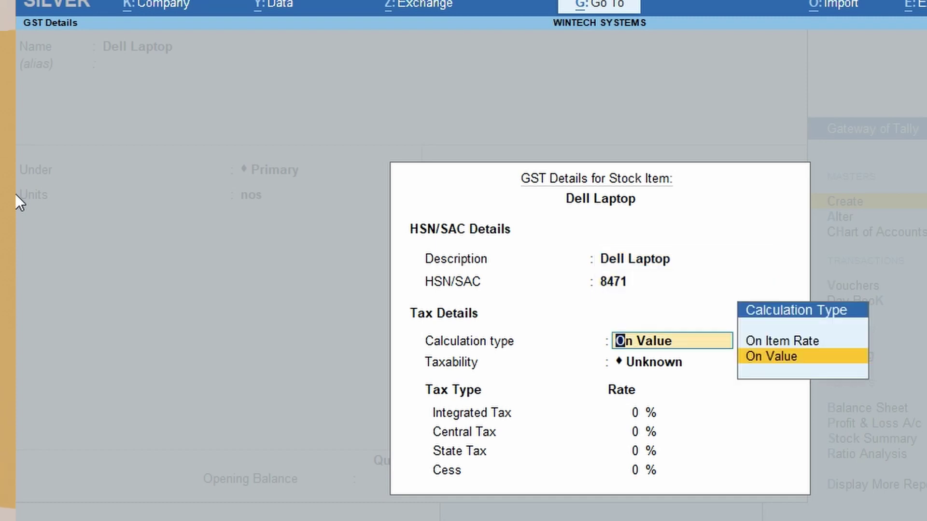
key("Return")
key("Down")
key("Down")
key("Down")
key("Return")
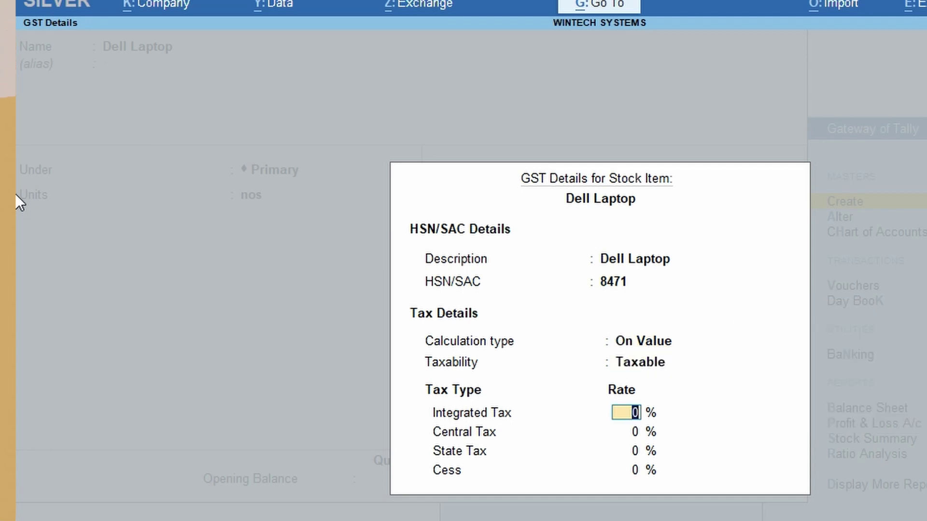
Set Dell Laptop's integrated tax to 18%, keep 9% central and state tax and supply type Goods, and save the item
type("18")
key("Return")
key("Return")
key("Return")
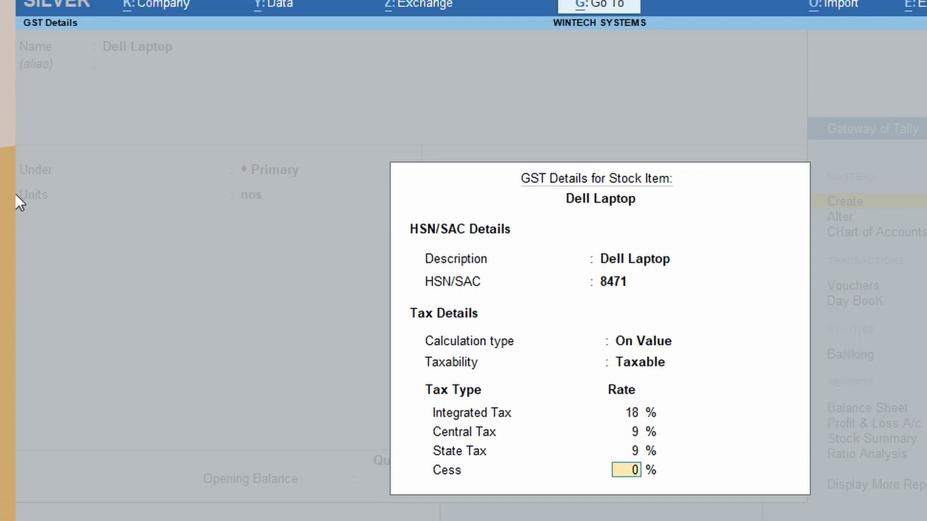
key("Return")
key("Return")
key("Return")
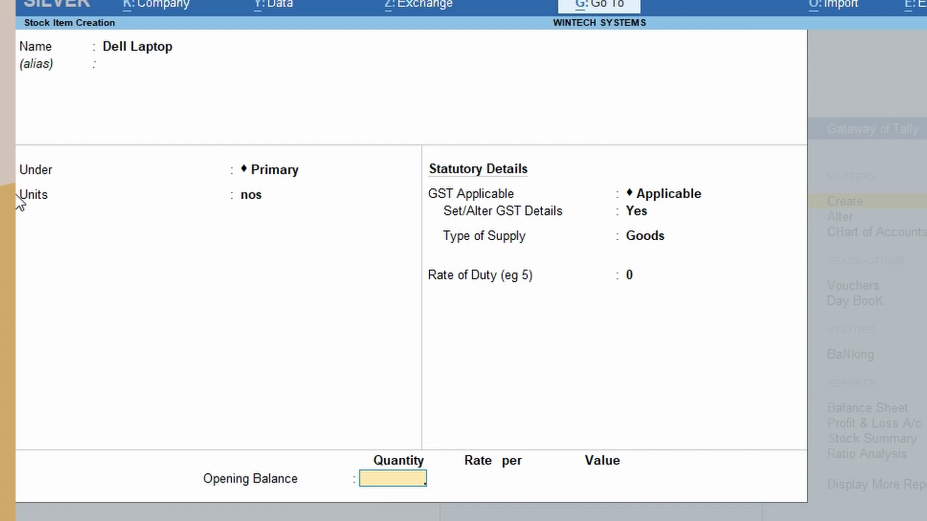
key("Return")
key("Return")
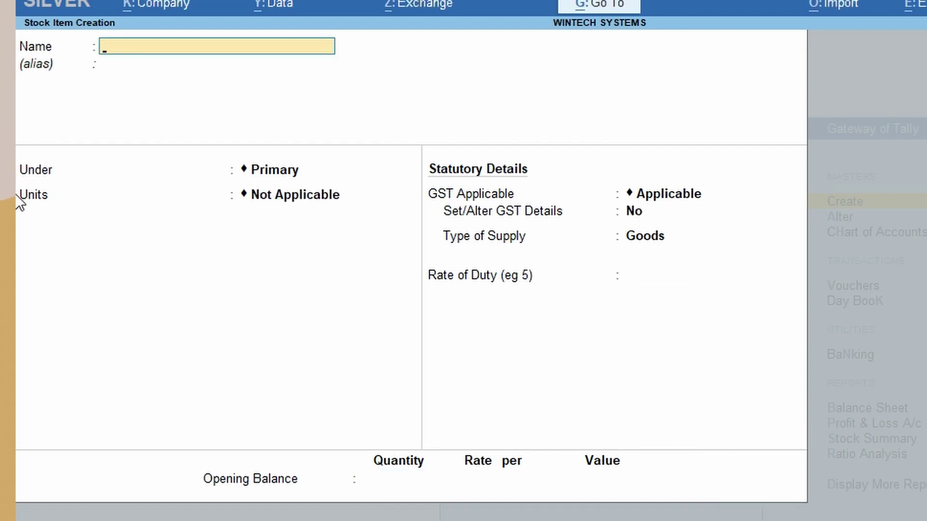
Start a new stock item named Hp Laser 1020 under Primary with unit nos
type("Hp Laser")
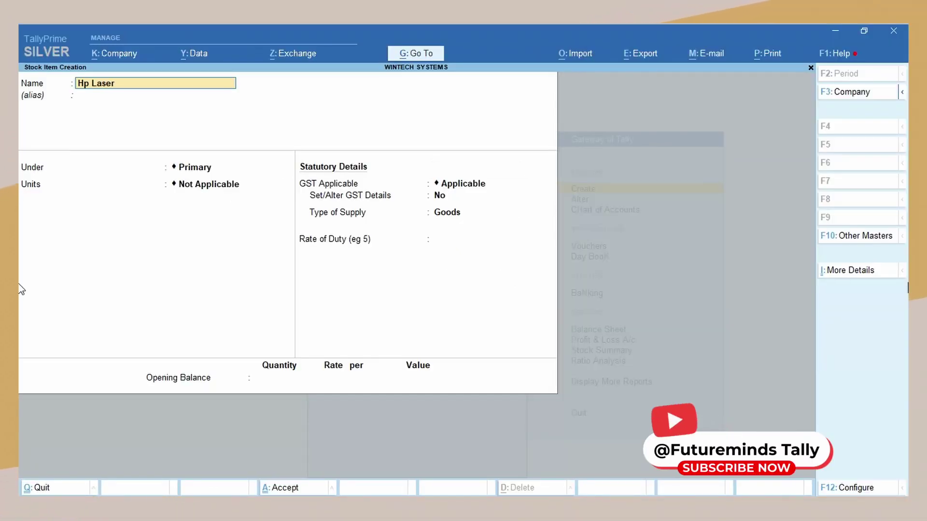
type(" 1020")
key("Return")
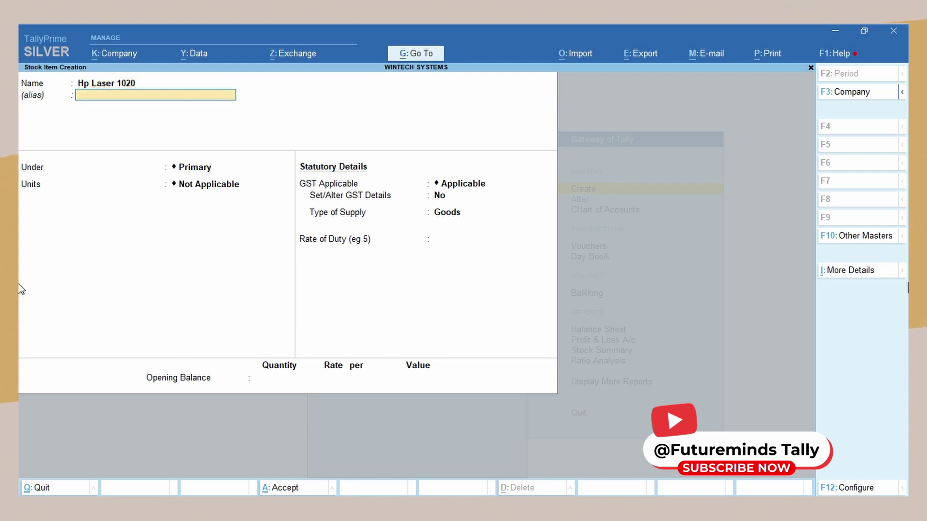
key("Return")
key("Return")
key("Down")
key("Return")
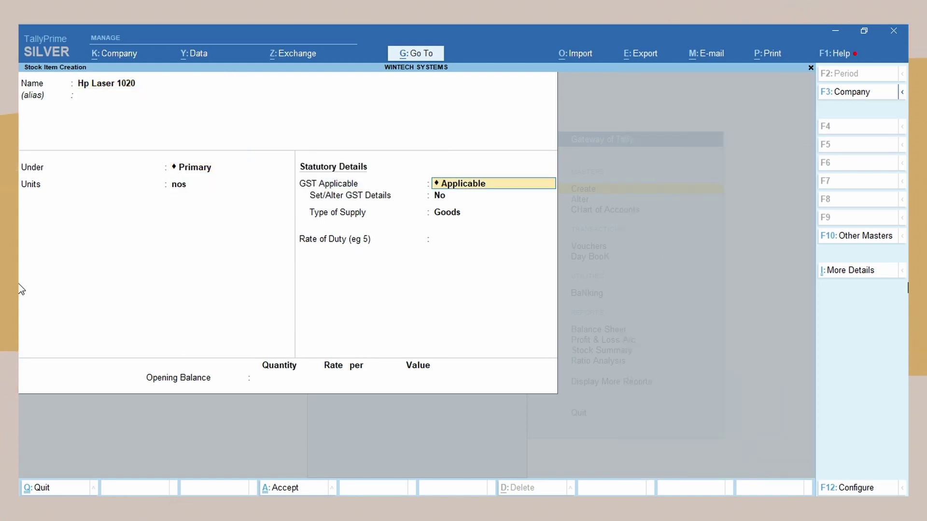
Turn on GST details for Hp Laser 1020 with a blank description, HSN/SAC 8443, calculation type On Value and taxability Taxable
key("Return")
key("Return")
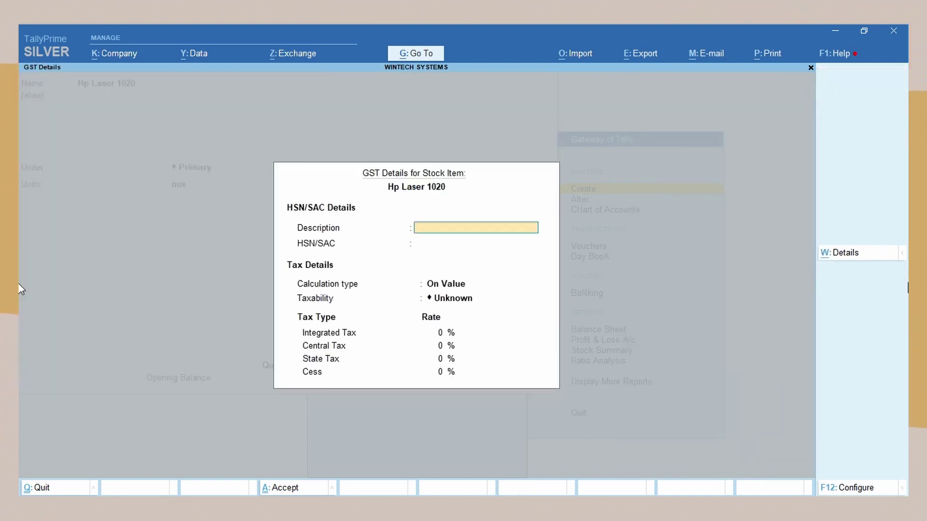
key("Return")
type("8443")
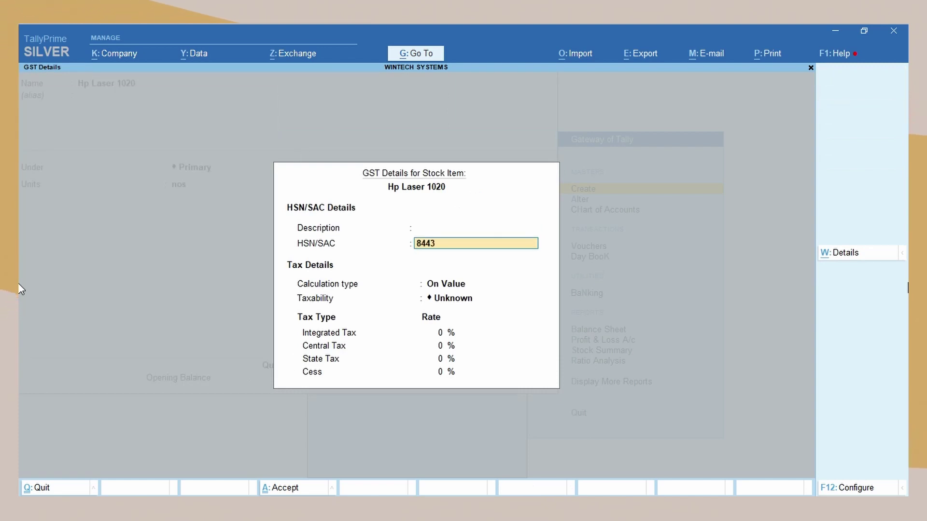
key("Return")
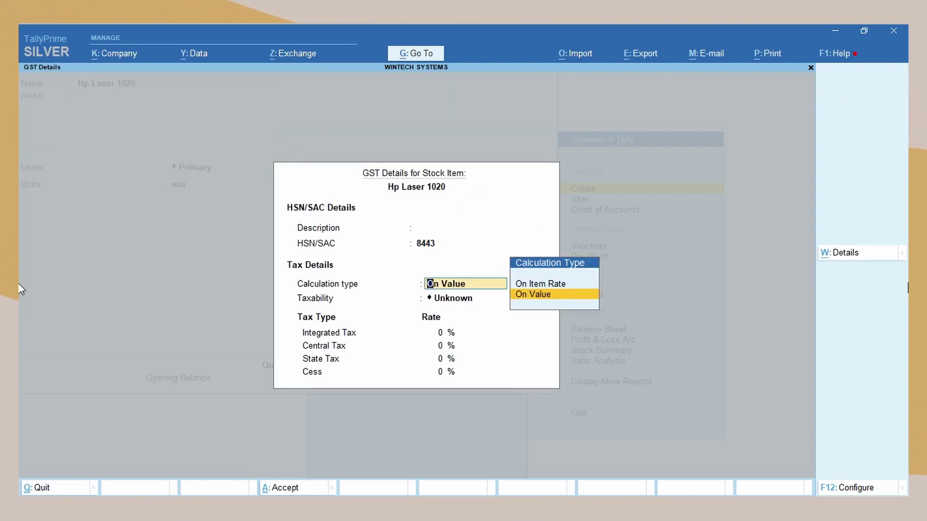
key("Return")
key("Down")
key("Down")
key("Down")
key("Return")
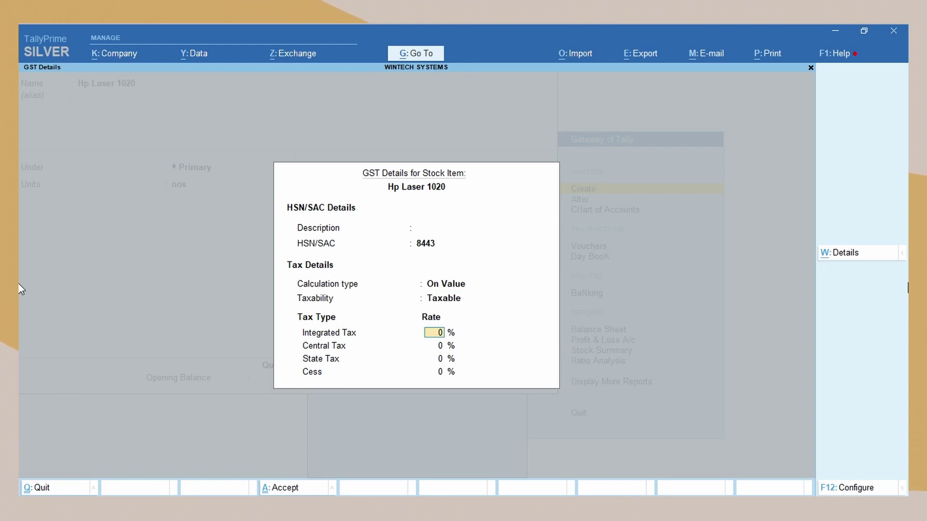
Set Hp Laser 1020's integrated tax to 18%, keep 9% central and state tax and supply type Goods, and save the item
type("18")
key("Return")
key("Return")
key("Return")
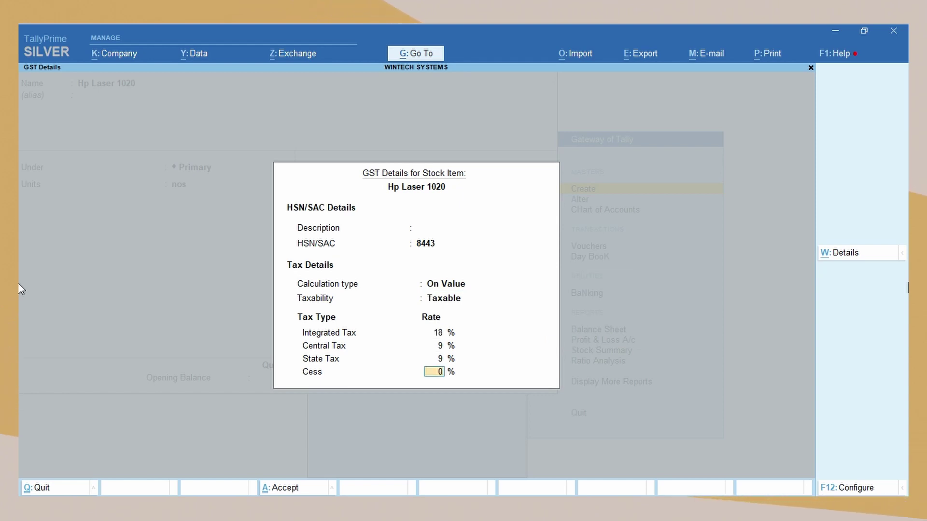
key("Return")
key("Return")
type("18")
key("Return")
key("Return")
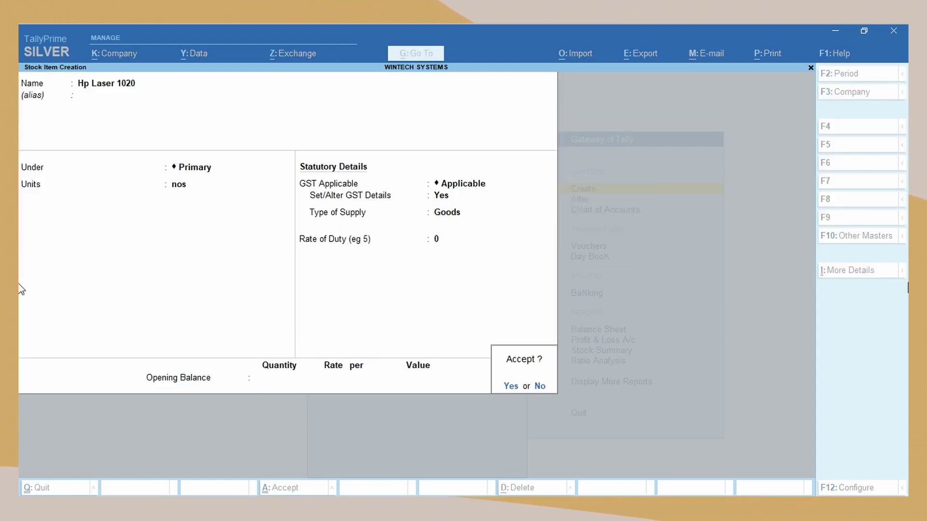
key("Return")
Start a new stock item named Canon under Primary with unit nos
type("Can")
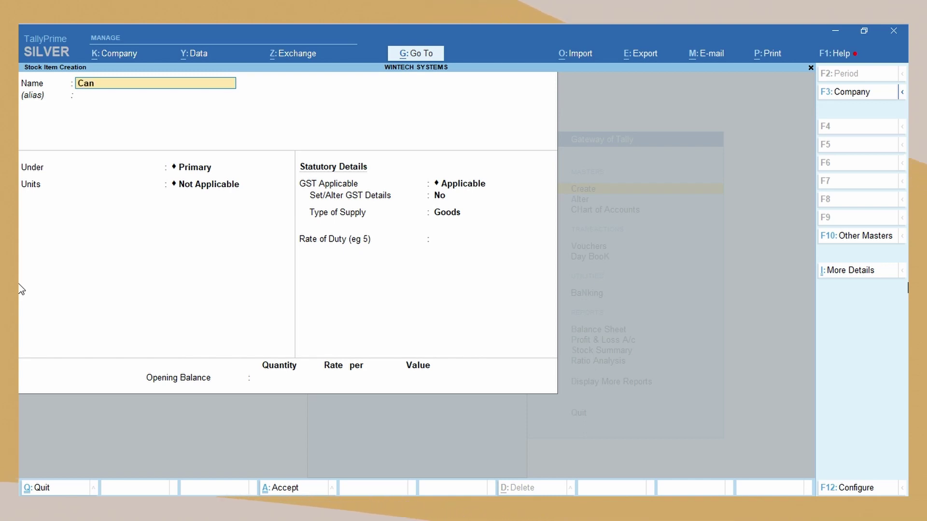
type("on")
key("Return")
key("Return")
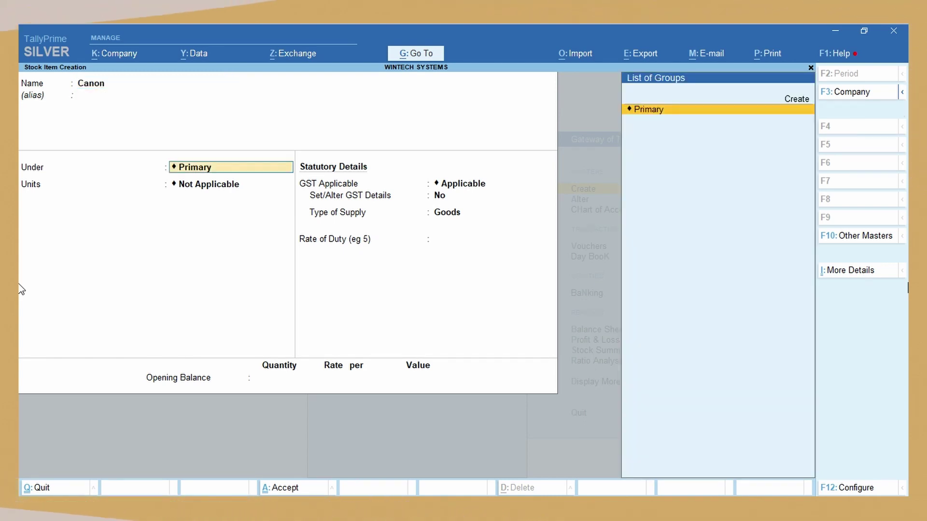
key("Return")
key("Down")
key("Return")
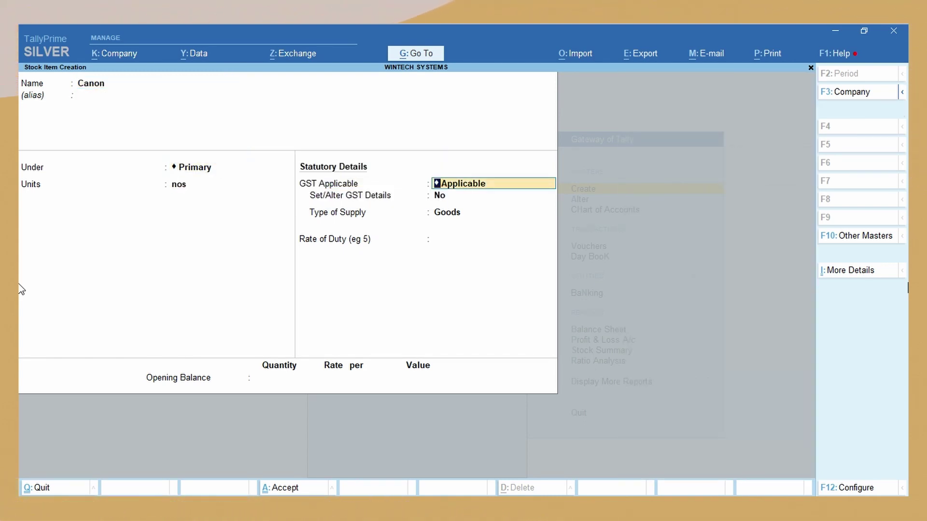
Turn on GST details for Canon with a blank description, HSN/SAC 8443, calculation type On Value and taxability Taxable
key("Return")
key("y")
key("Return")
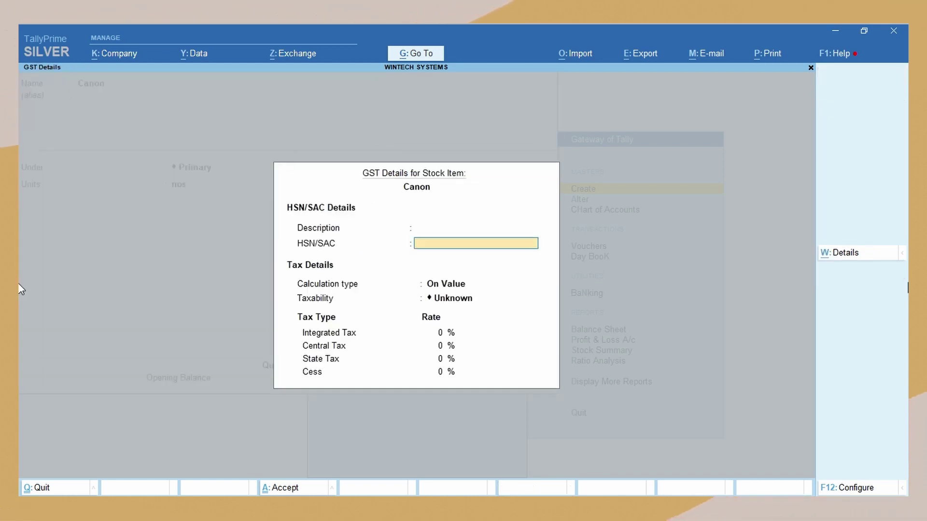
type("8443")
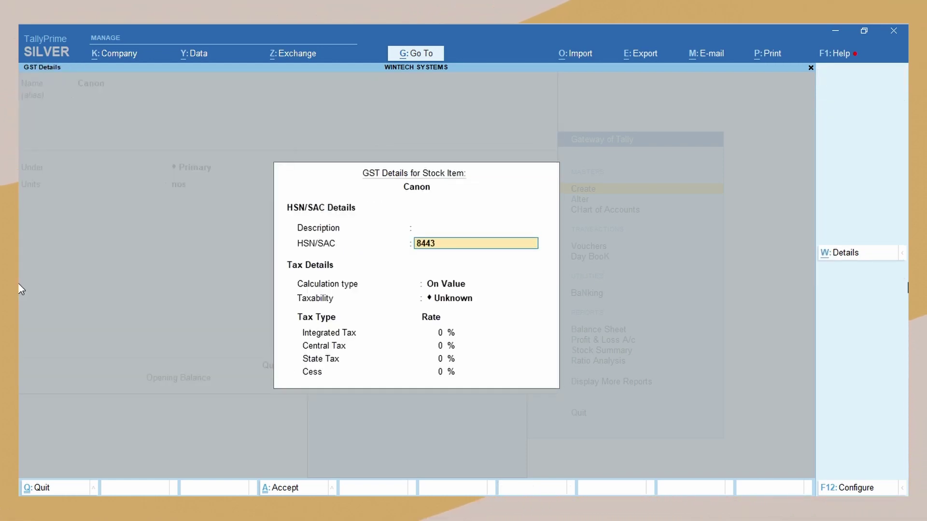
key("Return")
key("Return")
key("Down")
key("Down")
key("Down")
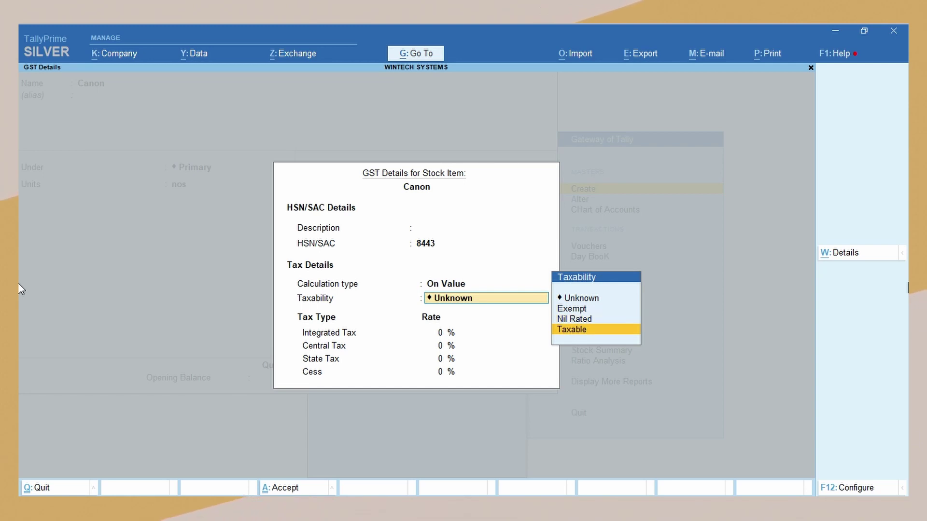
key("Return")
Set Canon's integrated tax to 18%, keep supply type Goods, and save the stock item without an opening balance
type("18")
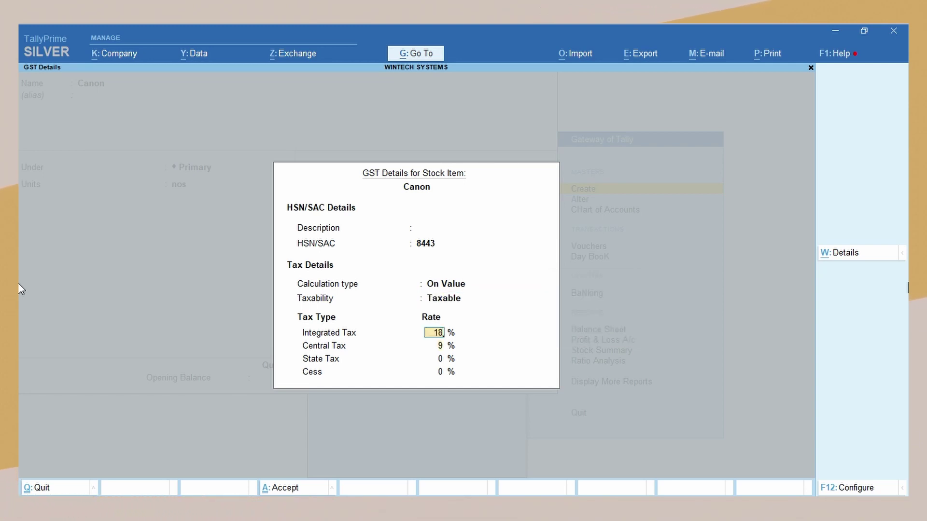
key("Return")
key("Return")
key("Return")
key("Return")
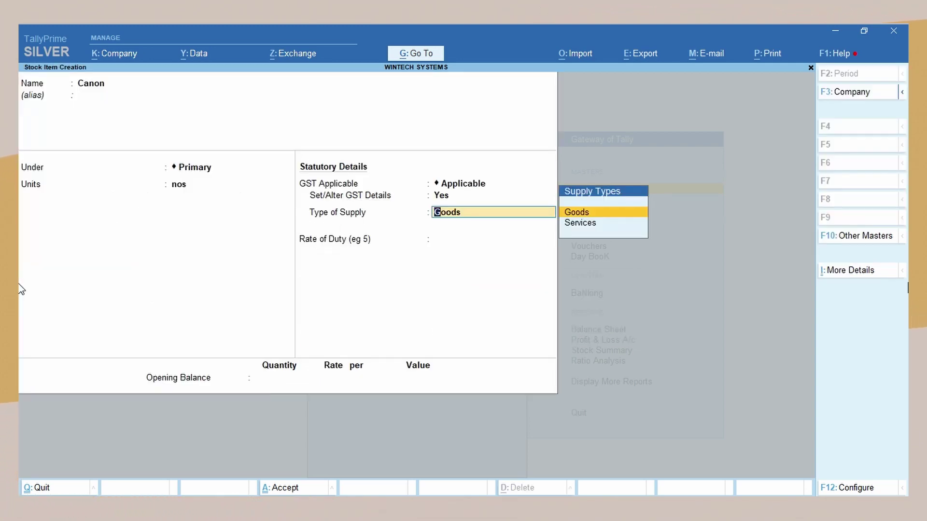
key("Return")
key("Return")
key("Return")
key("Return")
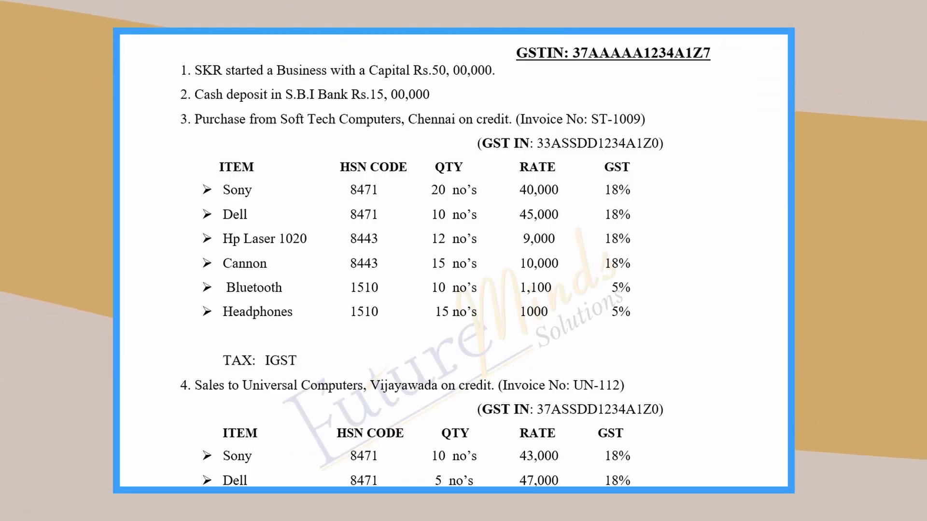
Start a new stock item named Bluetooth under Primary with unit nos, keeping GST applicable
type("Bluetooth")
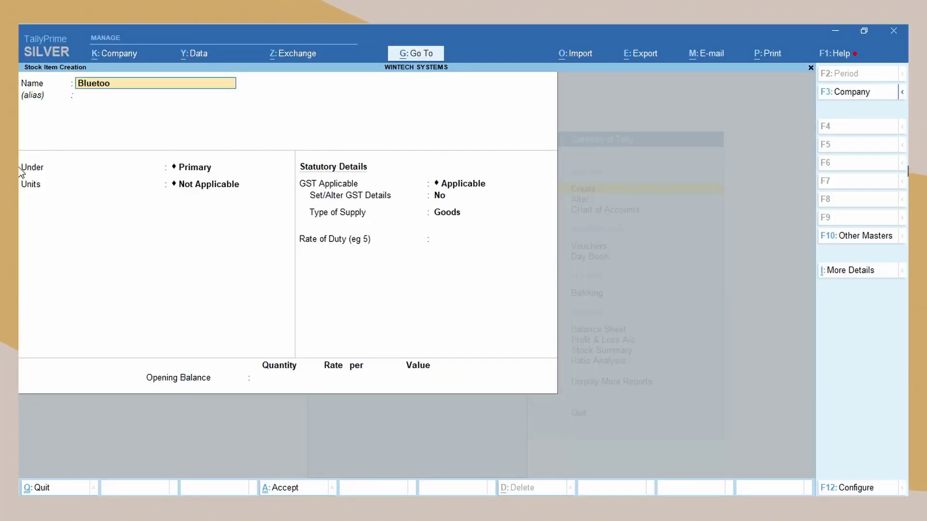
key("Return")
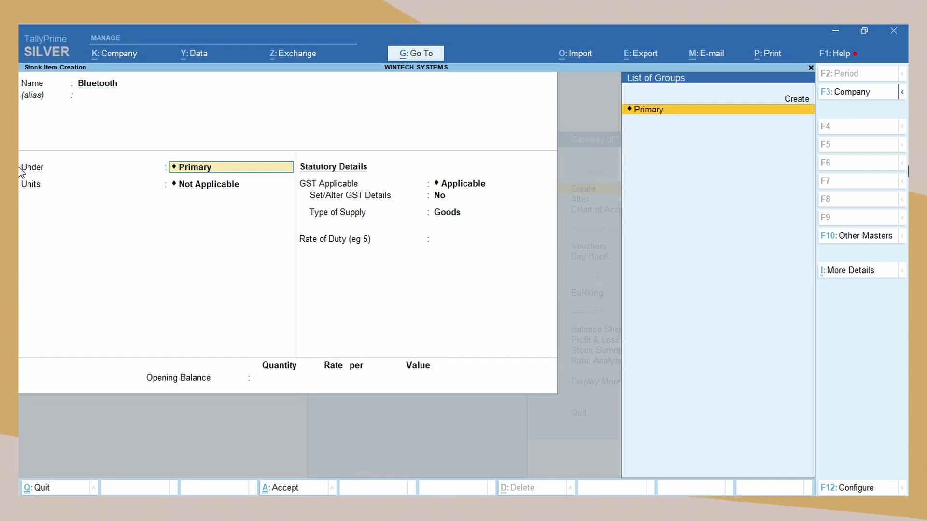
key("Return")
key("Down")
key("Return")
key("Return")
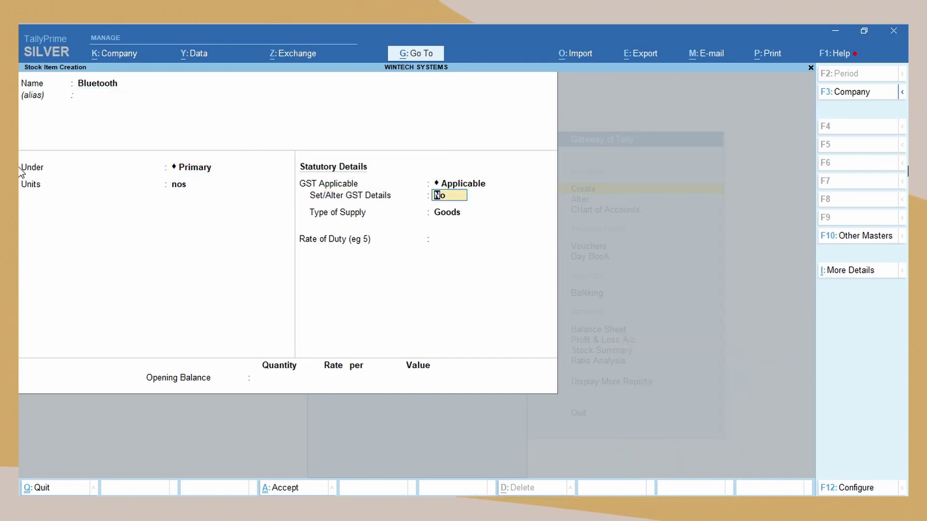
Turn on GST details for Bluetooth with a blank description, HSN/SAC 1510, calculation type On Value and taxability Taxable
type("y")
key("Return")
key("Return")
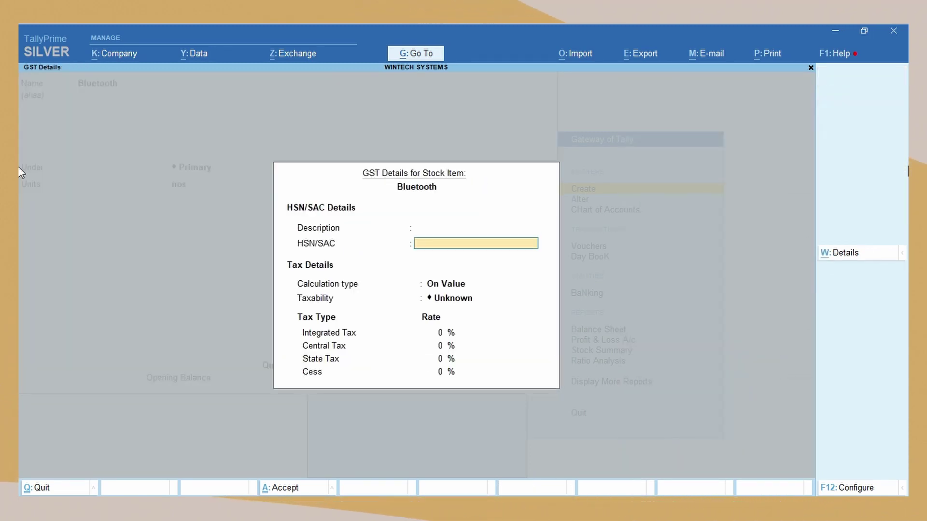
type("1510")
key("Return")
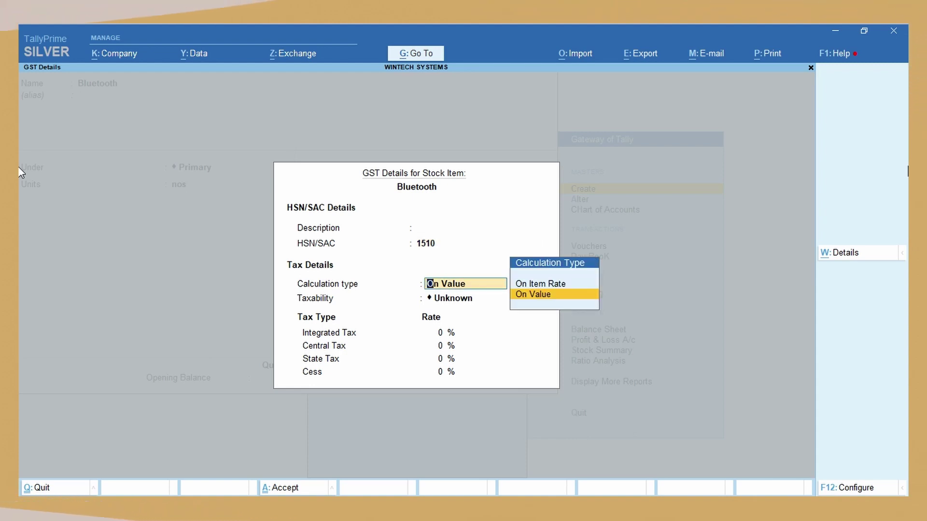
key("Return")
key("Down")
key("Down")
key("Down")
key("Return")
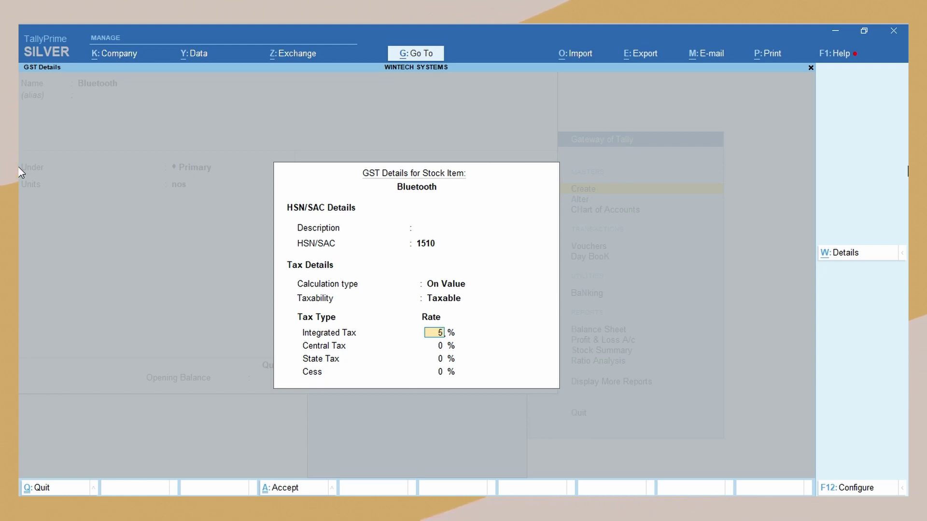
Set Bluetooth's integrated tax to 5%, keep supply type Goods, and save the stock item without an opening balance
key("Return")
key("Return")
key("Return")
key("Return")
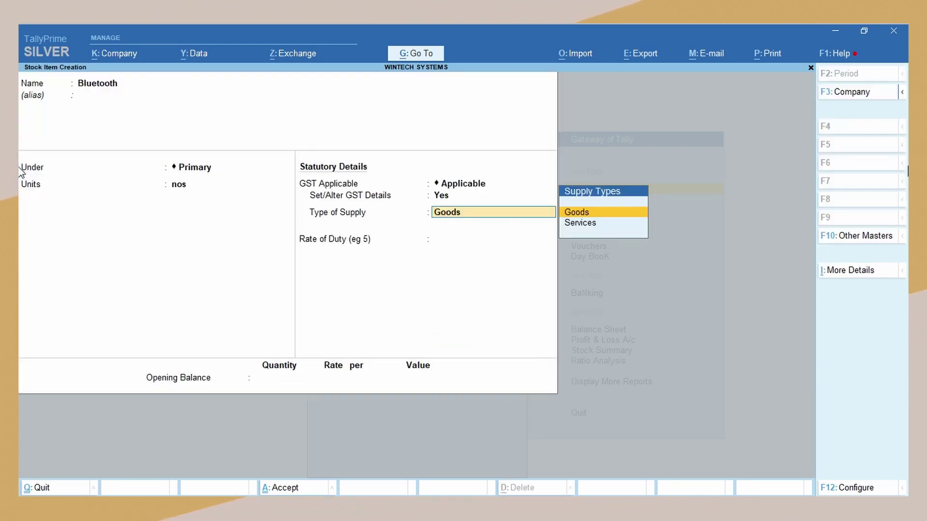
key("Return")
key("Return")
key("Return")
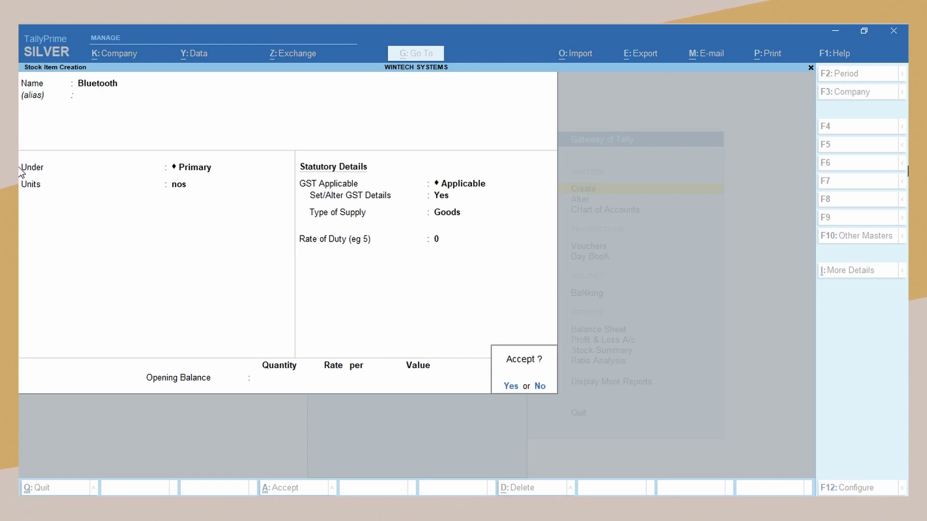
key("Return")
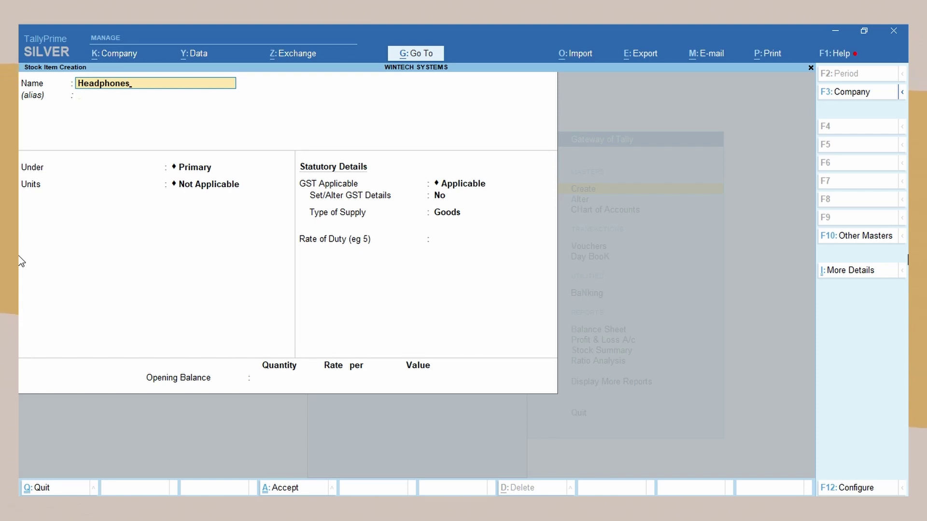
Start a new stock item named Headphones under Primary with unit nos and GST applicable
type("Headphones")
key("Return")
key("Return")
key("Return")
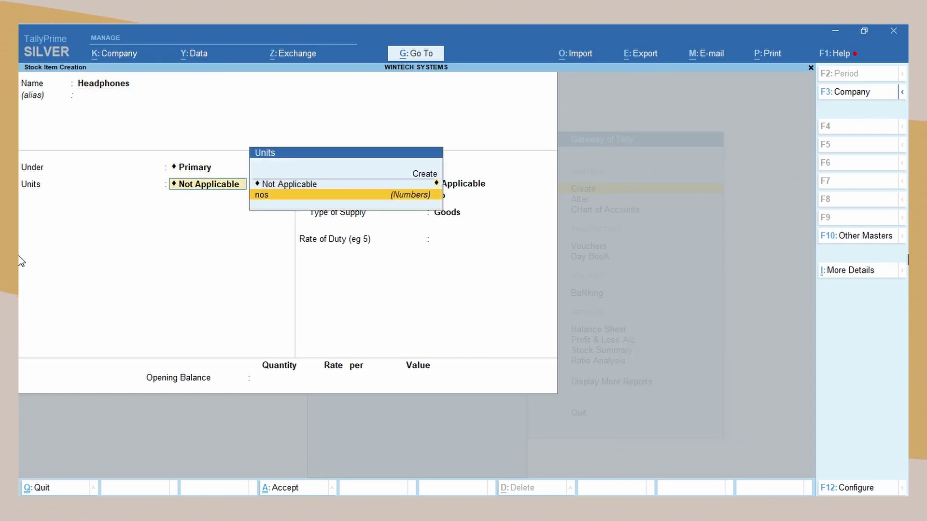
key("Return")
key("Return")
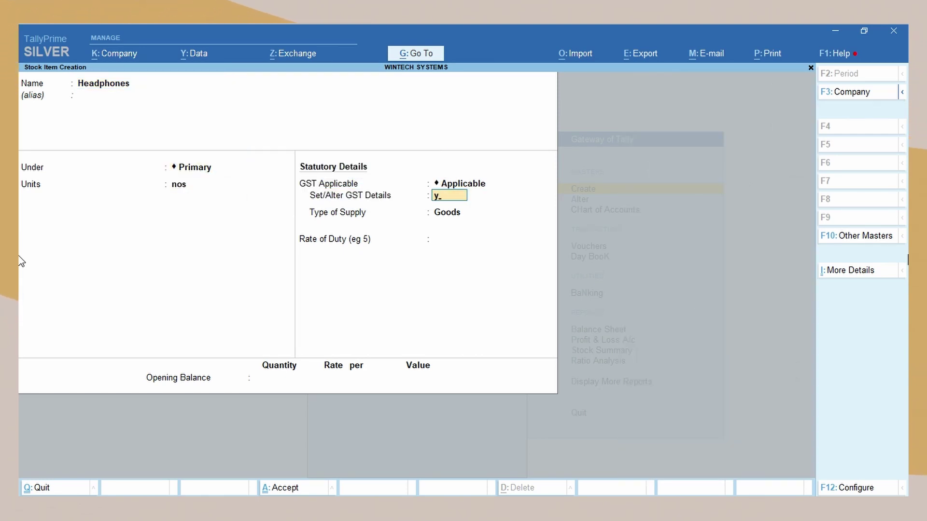
Turn on GST details for Headphones with a blank description, HSN/SAC 1510, calculation type On Value and taxability Taxable
key("Return")
key("Return")
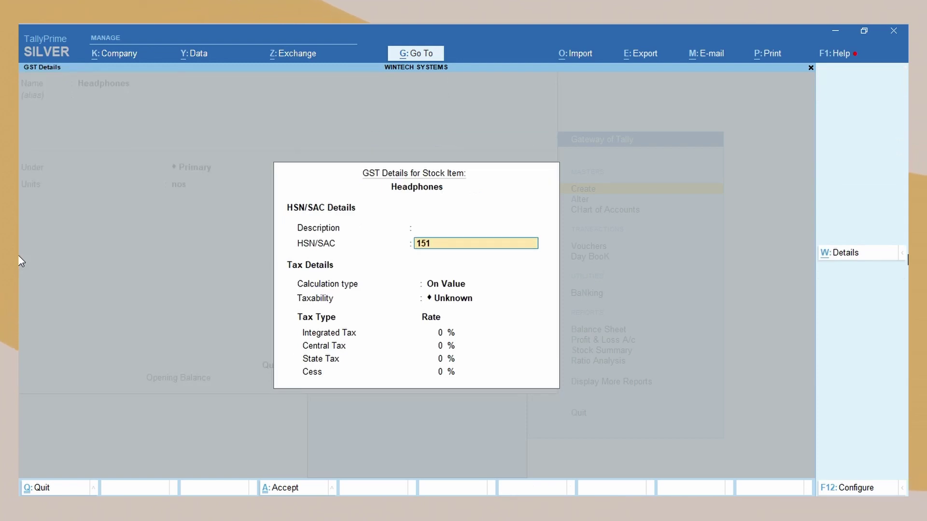
key("Return")
key("Return")
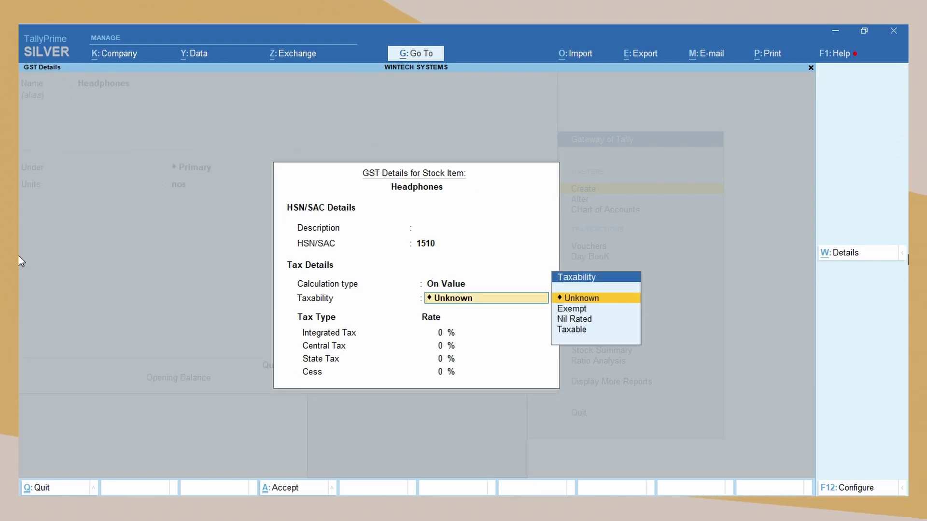
key("Down")
key("Down")
key("Down")
key("Return")
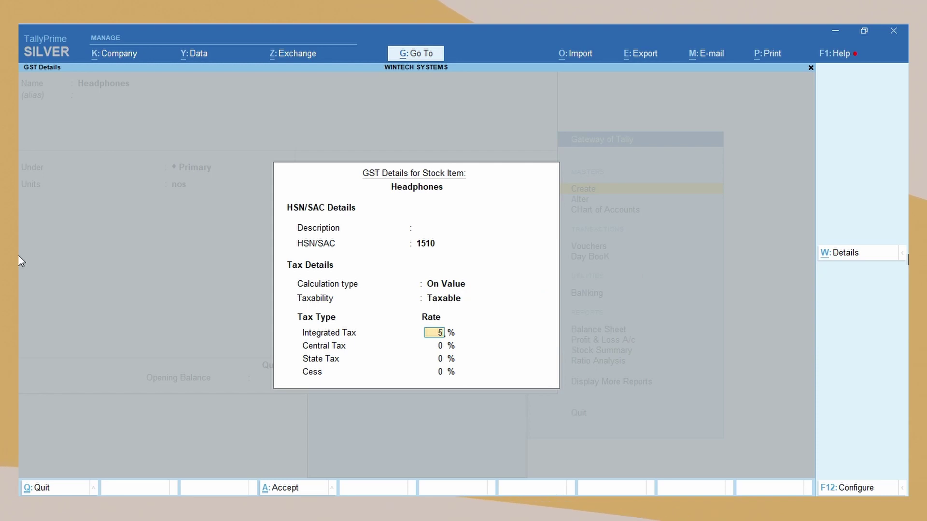
Set Headphones' integrated tax to 5%, keep supply type Goods, save the item and leave stock item creation
key("Return")
key("Return")
key("Return")
key("Return")
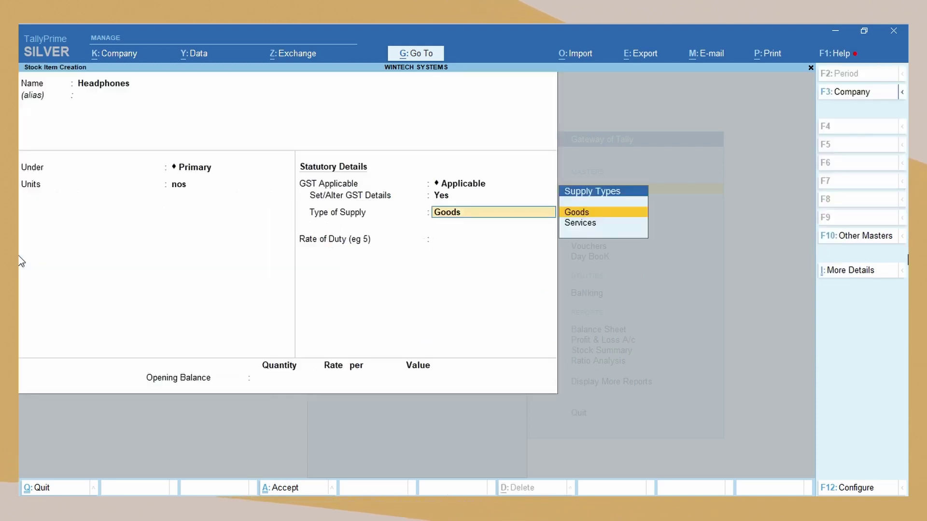
key("Return")
key("Return")
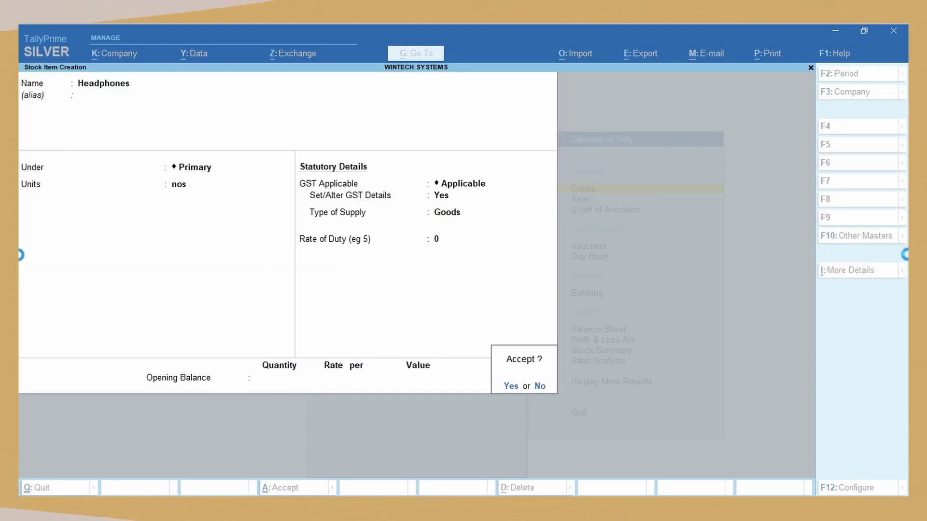
key("Return")
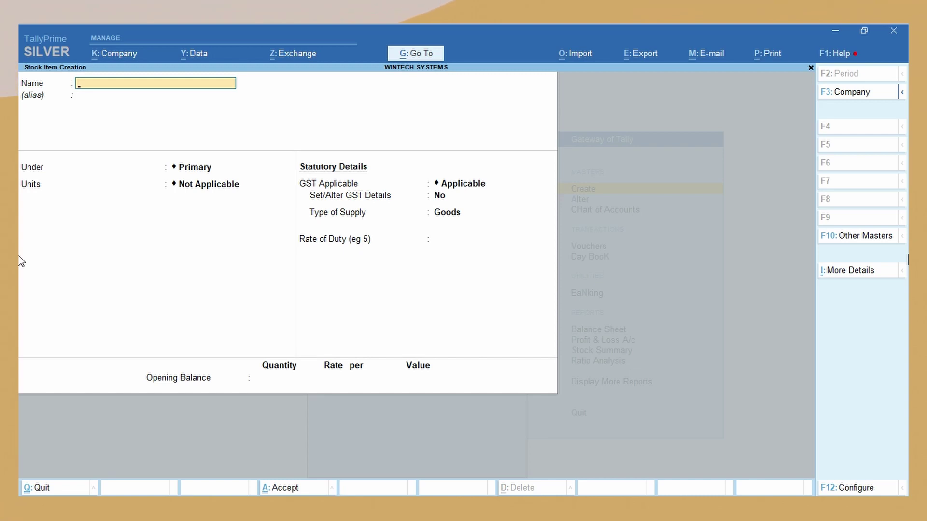
key("Escape")
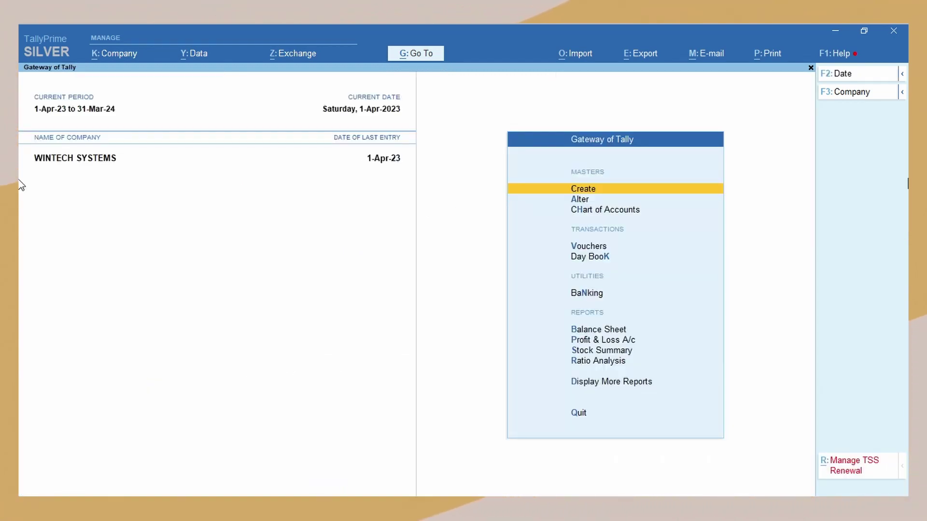
Start a receipt voucher and credit the Capital ledger with 50,00,000
key("Down")
key("Down")
key("Down")
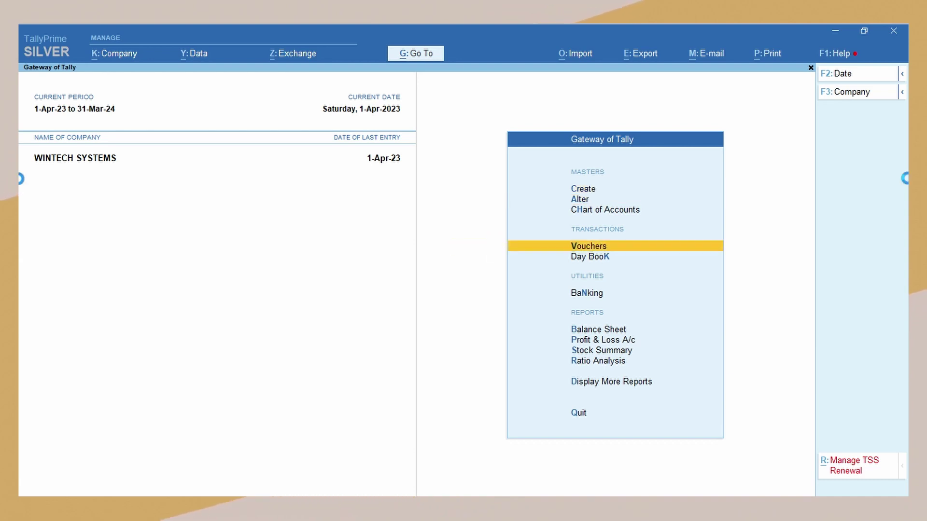
key("Return")
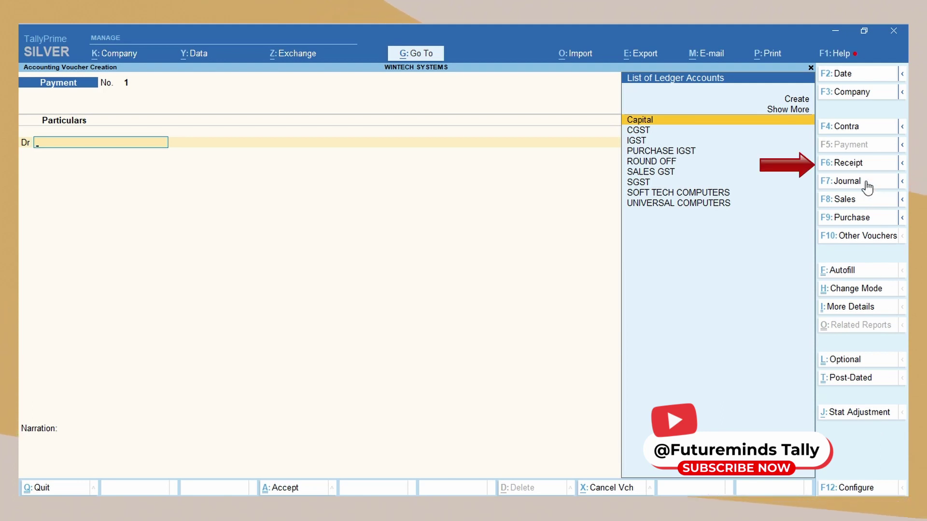
left_click(854, 166)
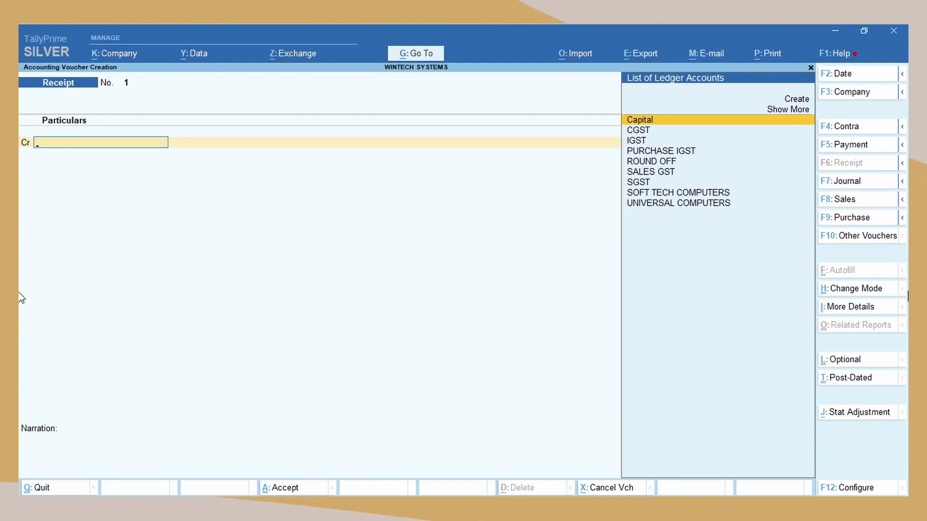
type("CA")
key("Return")
type("5000000")
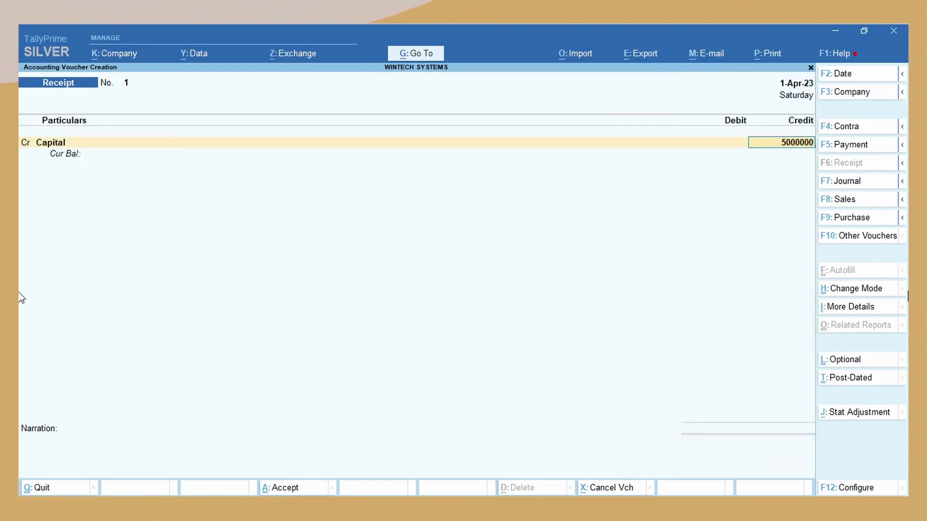
key("Return")
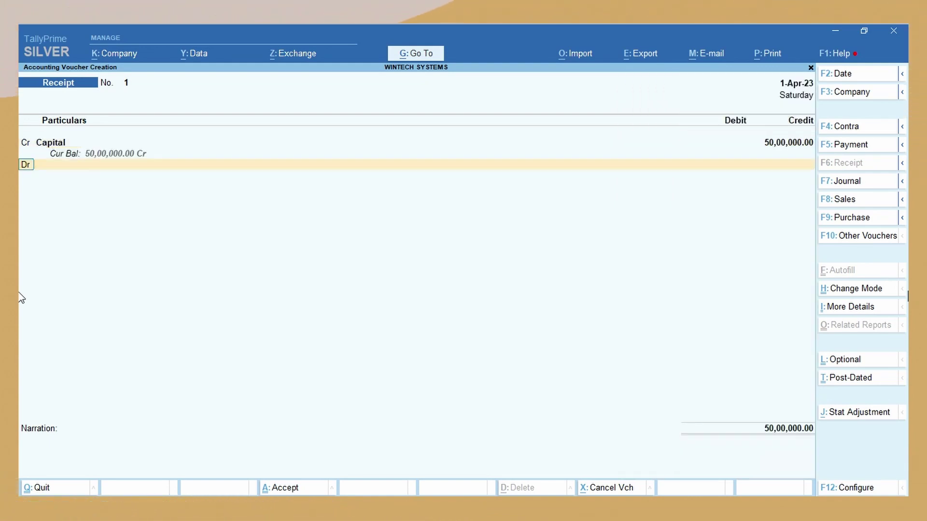
Debit Cash with 50,00,000 in the receipt voucher, leave the narration blank and save it
type("CAS")
key("Return")
key("Return")
key("Return")
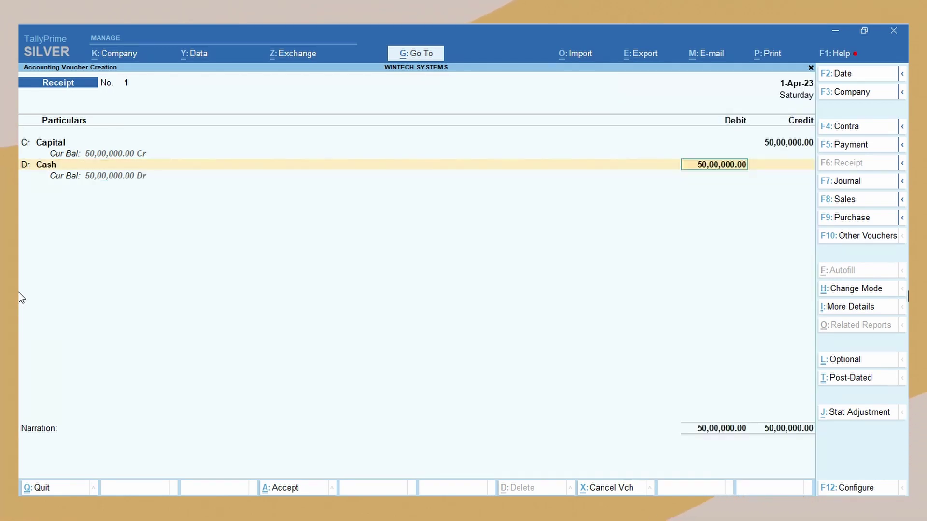
key("Return")
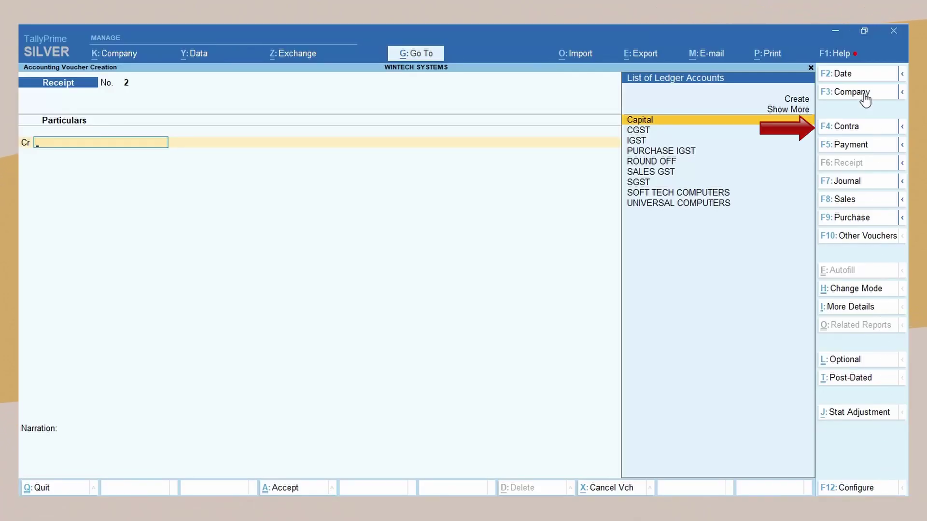
Start a contra voucher that credits Cash and debits S B I with 15,00,000
left_click(845, 127)
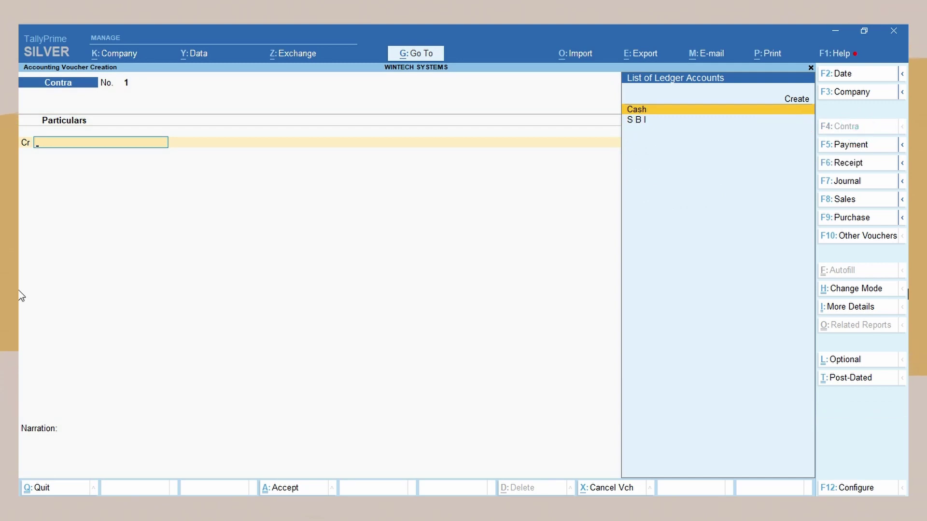
type("CAS")
key("Return")
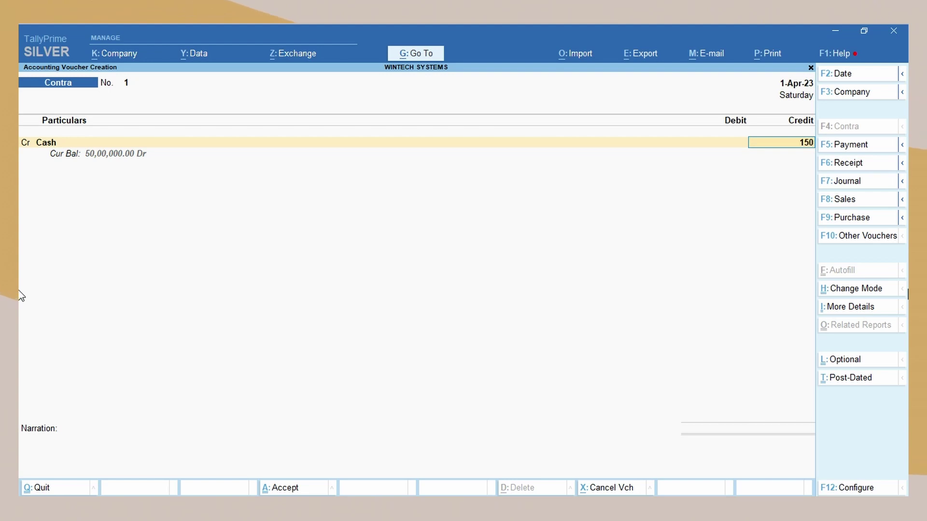
key("Return")
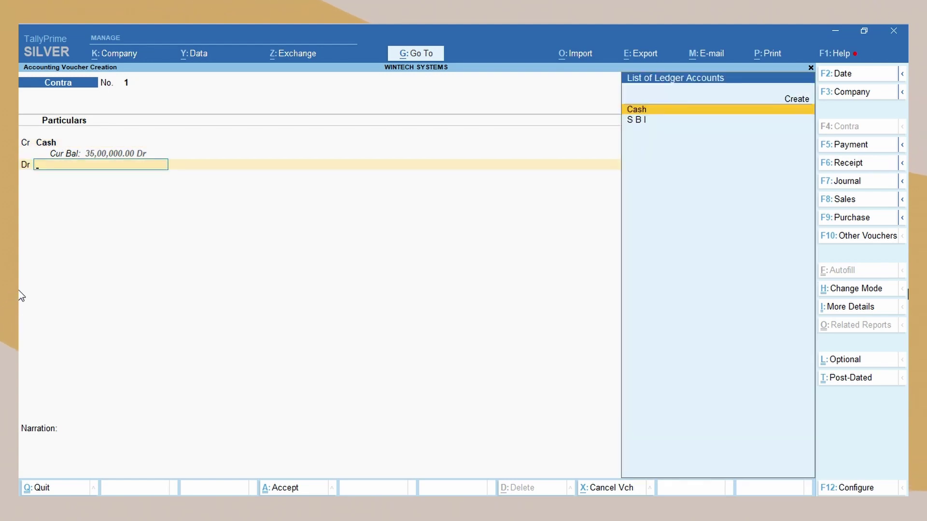
type("SB")
key("Return")
key("Return")
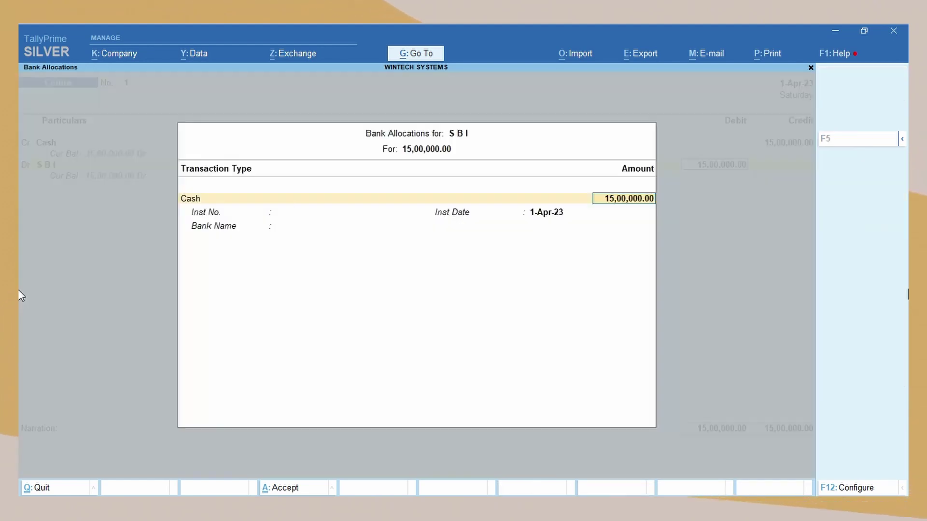
Allocate the S B I deposit as Cash with blank denominations and bank name, and save the contra voucher
key("Return")
key("Return")
key("Return")
key("Return")
key("Return")
key("Return")
key("Return")
key("Return")
key("Return")
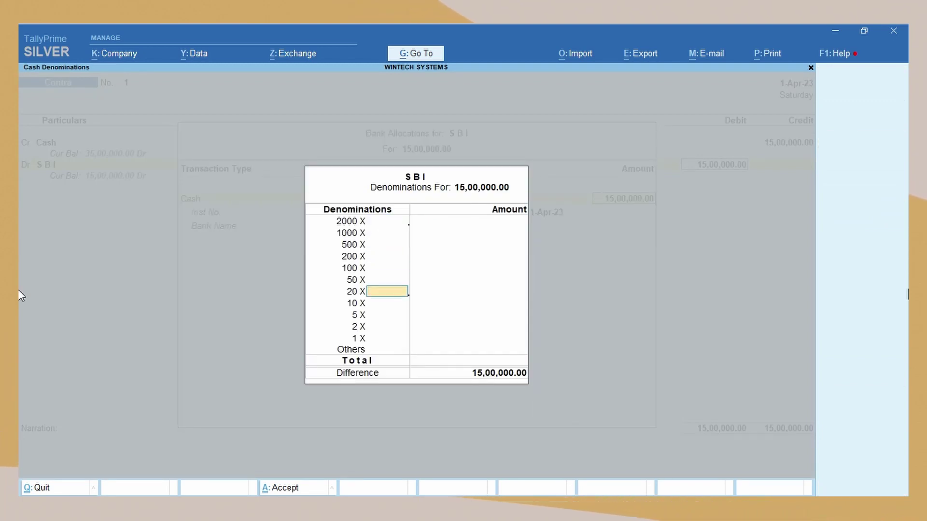
key("Return")
key("Return")
key("Return")
key("Return")
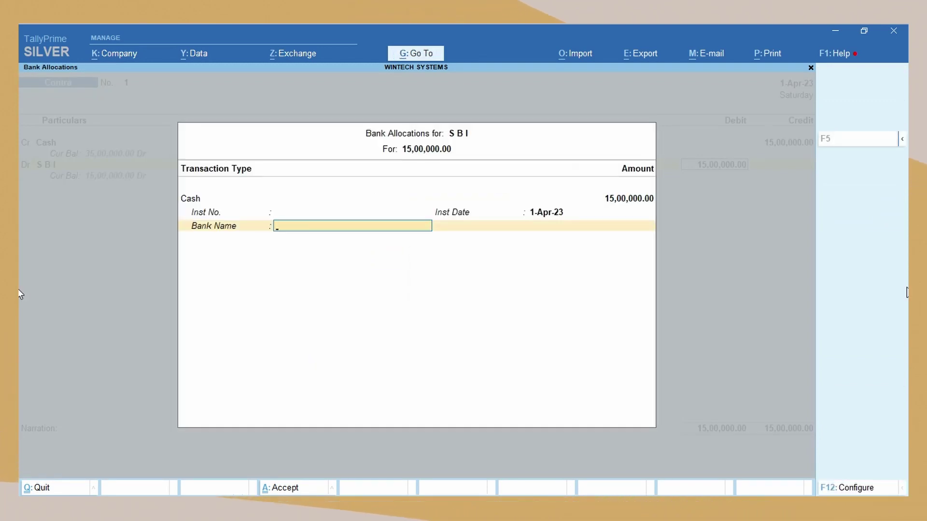
key("Return")
key("ctrl+a")
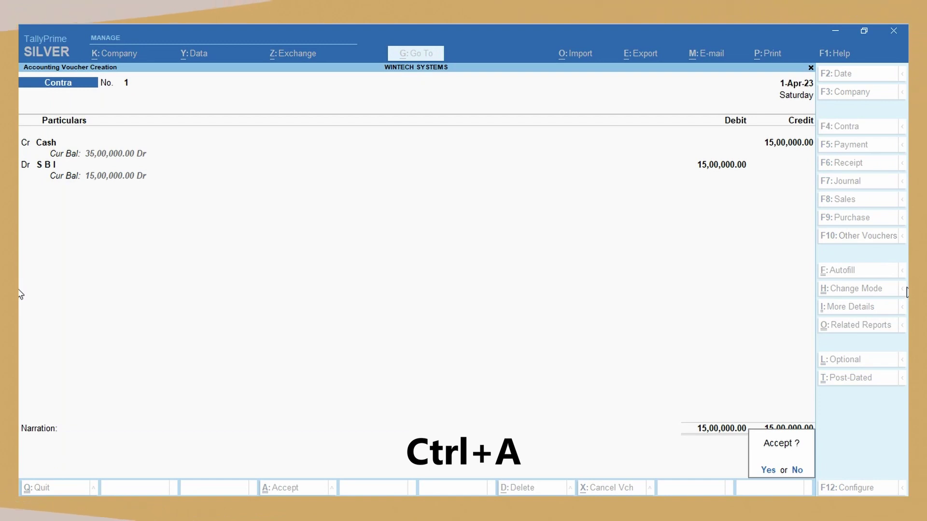
key("Return")
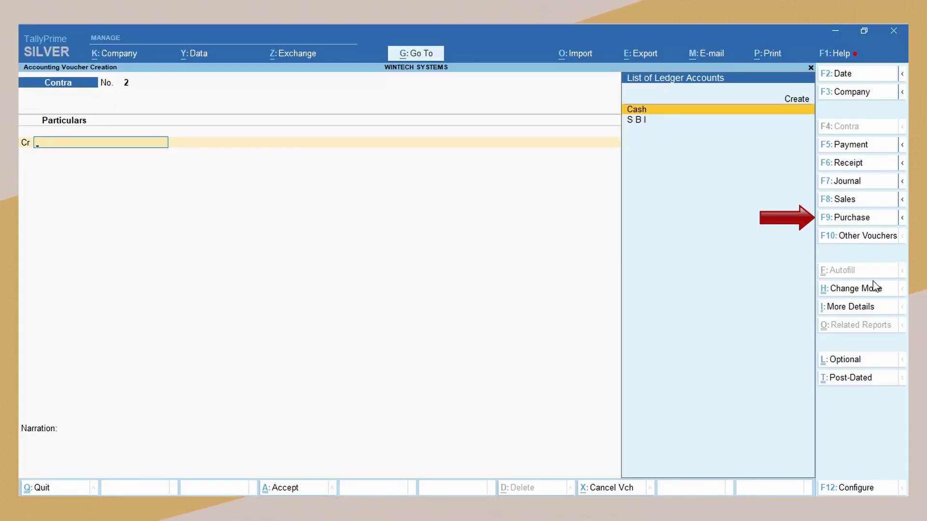
Start a purchase voucher with supplier invoice number ST-1009
left_click(857, 218)
type("ST")
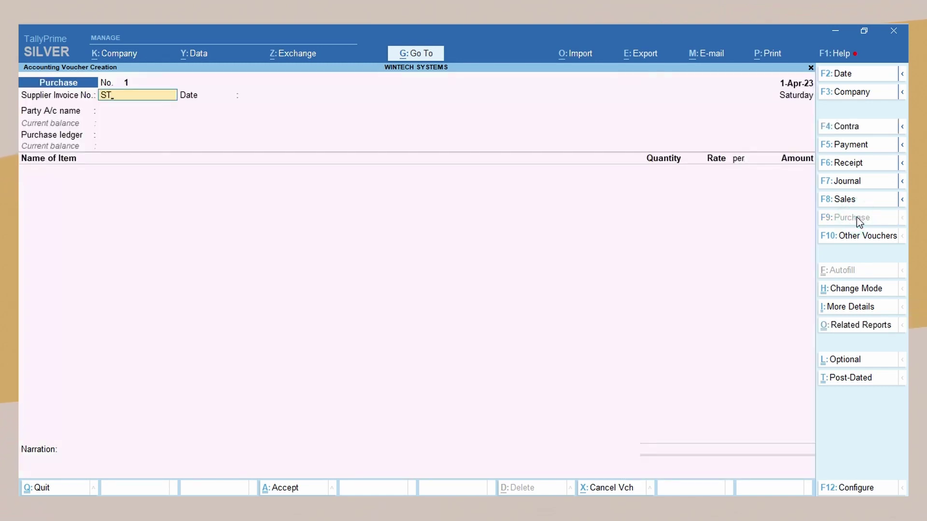
type("-1009")
key("Return")
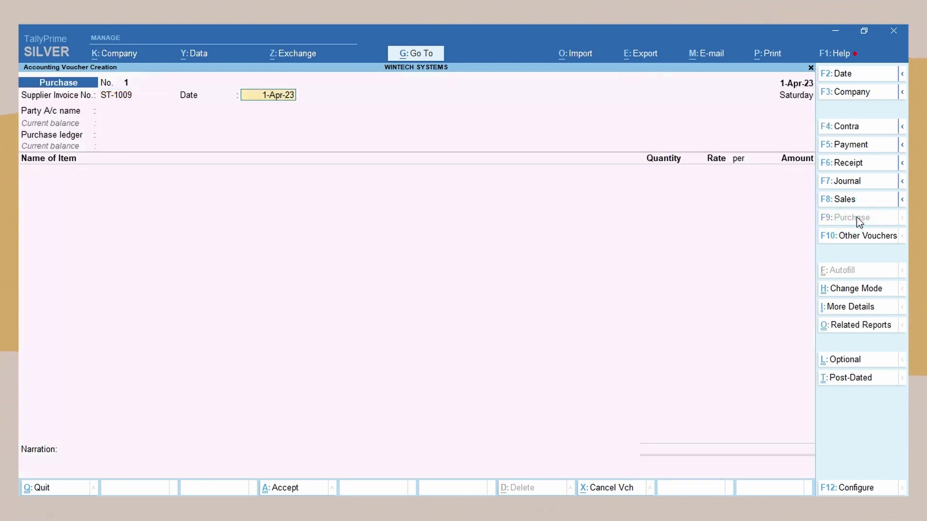
Keep the supplier invoice date, choose SOFT TECH COMPUTERS as the party with its default details, and set the purchase ledger to PURCHASE IGST
key("Return")
key("Down")
key("Down")
key("Return")
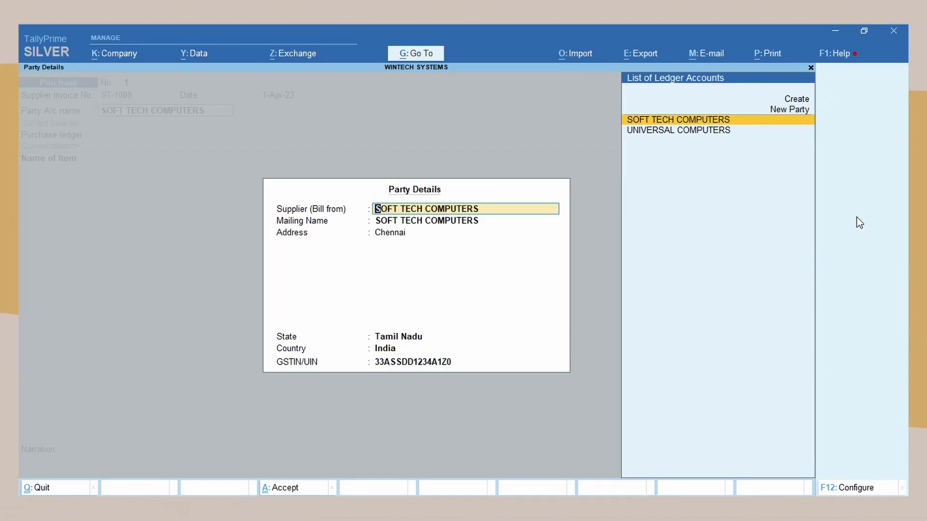
key("ctrl+a")
key("Return")
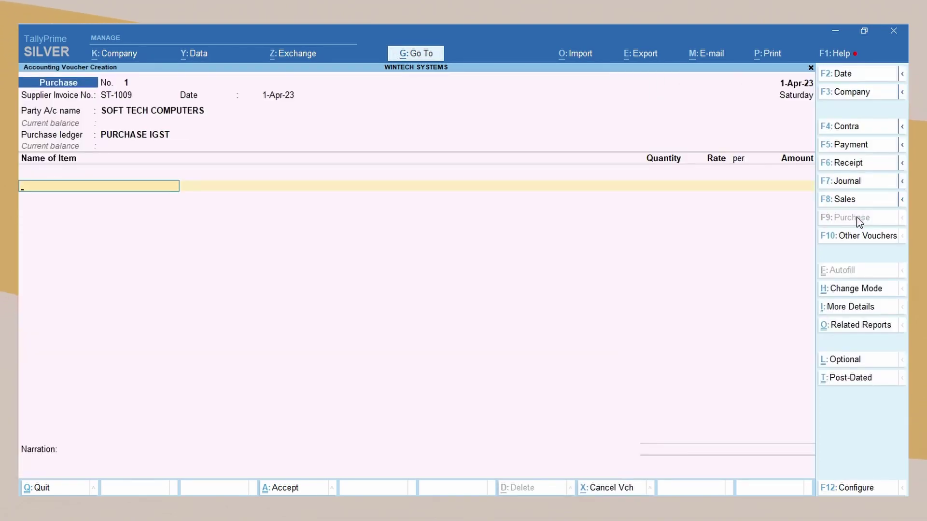
Add Sony Laptop to the purchase voucher with a quantity of 20 nos at a rate of 40,000
type("sony")
key("Return")
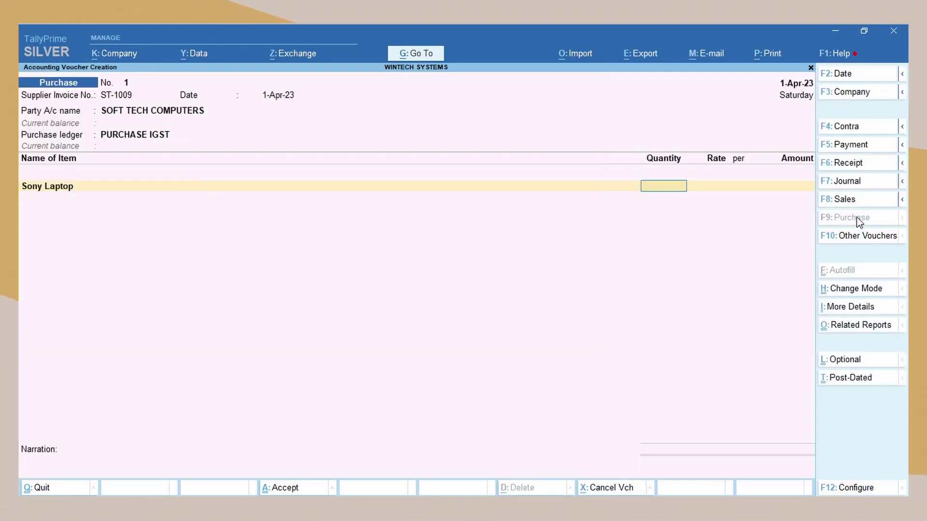
type("20")
key("Return")
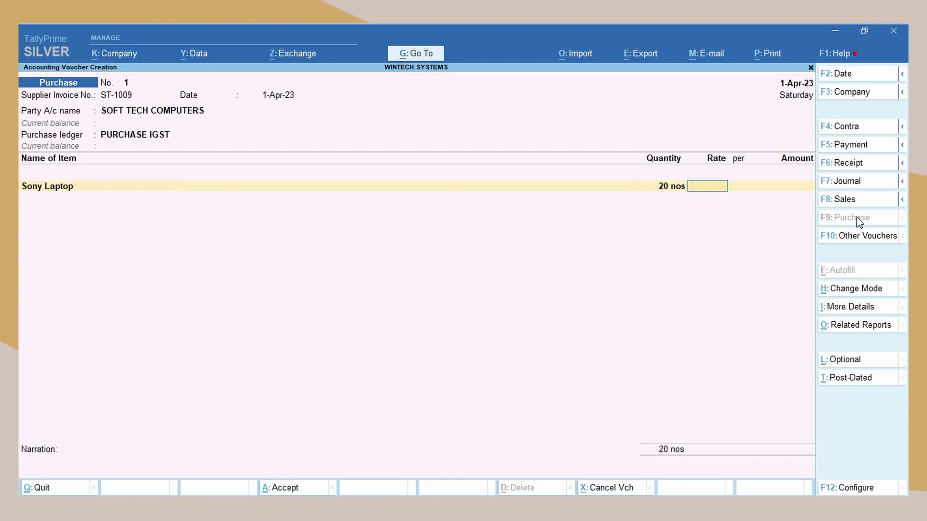
type("40,00")
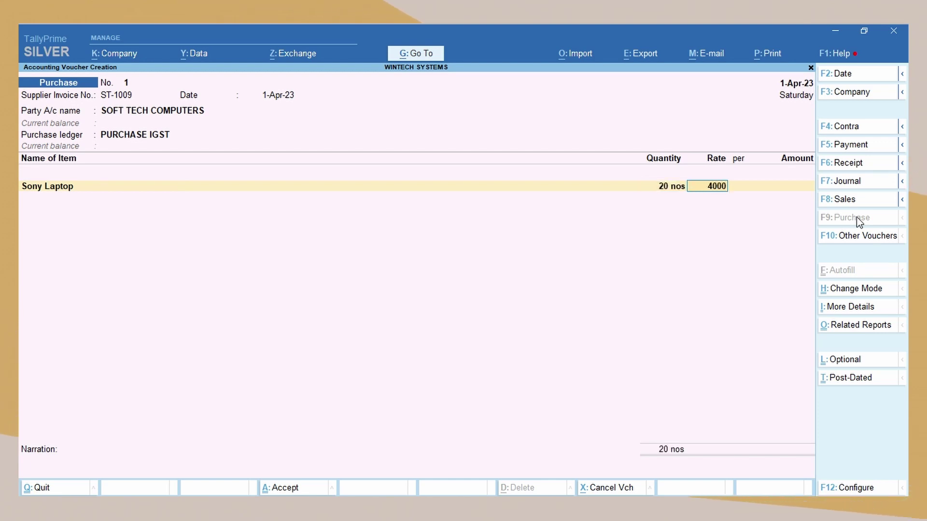
type("0")
key("Return")
key("Return")
key("Return")
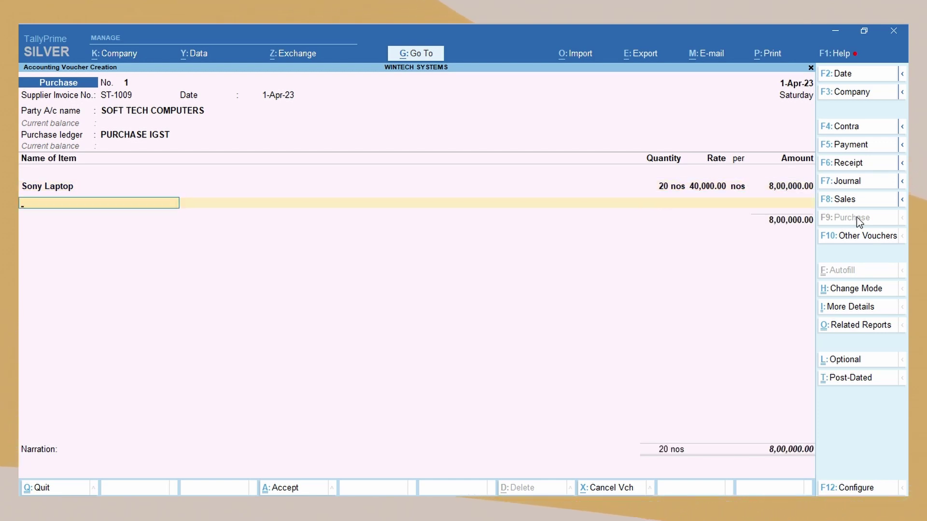
Add Dell Laptop to the purchase voucher with a quantity of 10 nos at a rate of 45,000
type("d")
key("Return")
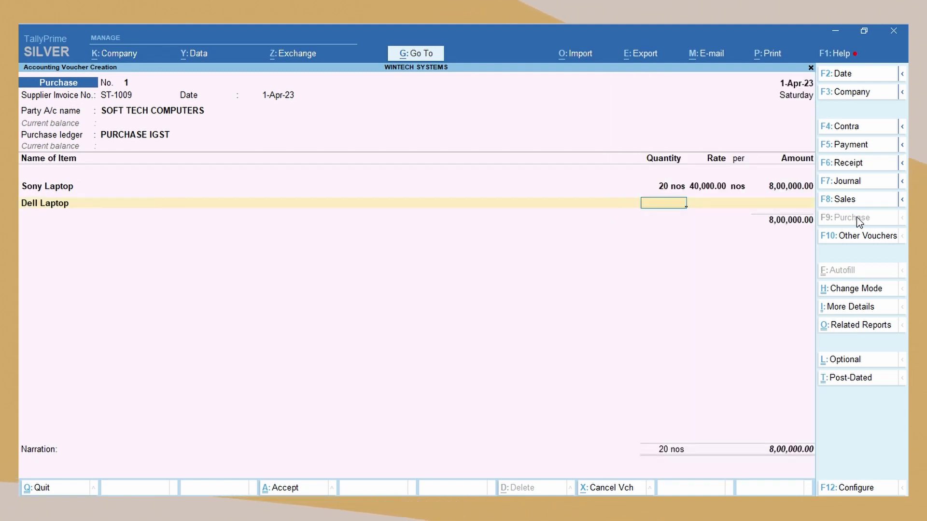
type("10")
key("Return")
type("4")
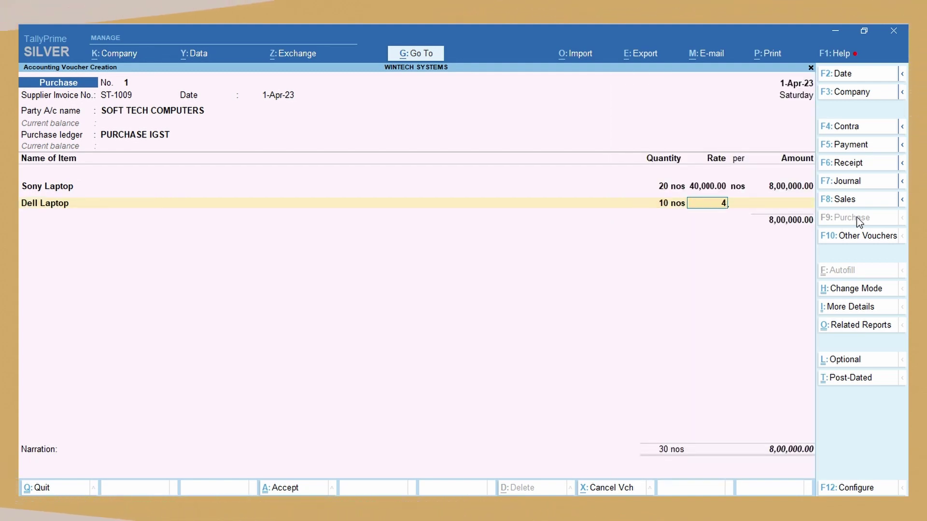
type("5,000")
key("Return")
key("Return")
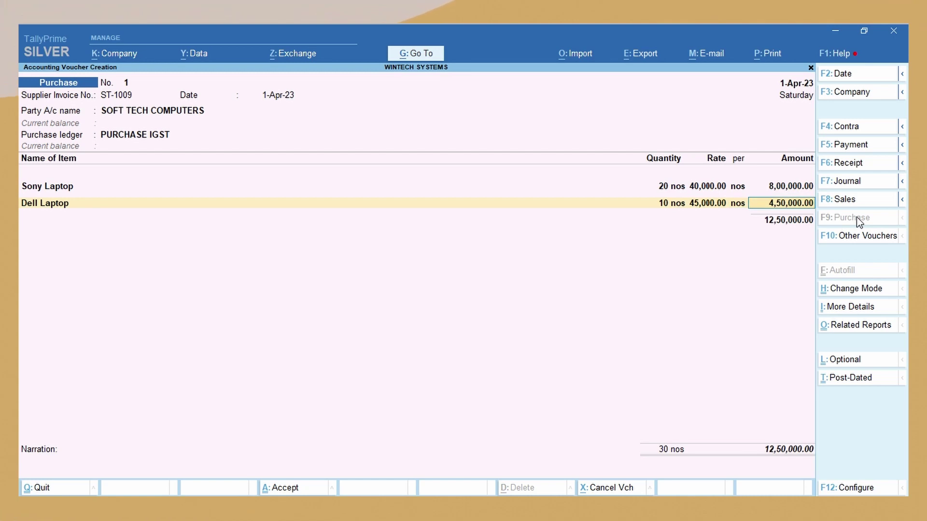
key("Return")
Add Hp Laser 1020 to the purchase voucher with a quantity of 12 nos at a rate of 9,000
type("H")
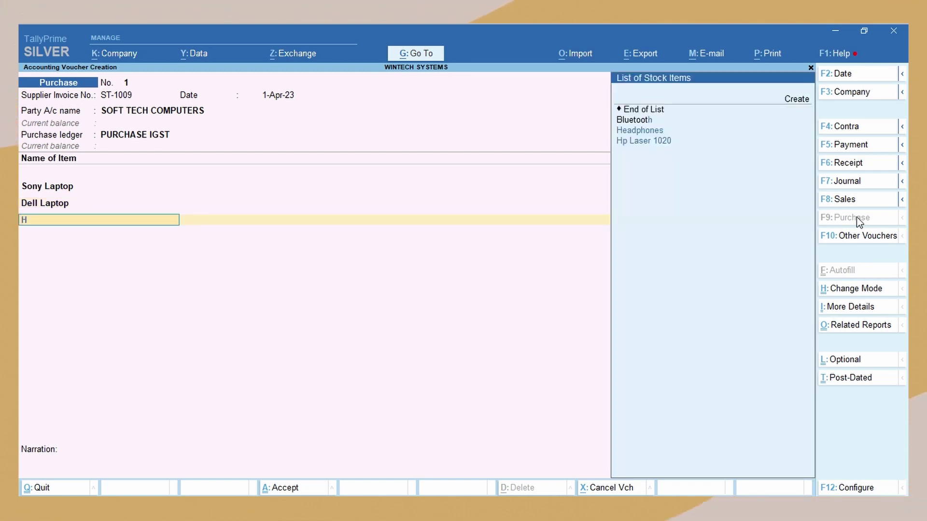
key("Down")
key("Down")
key("Return")
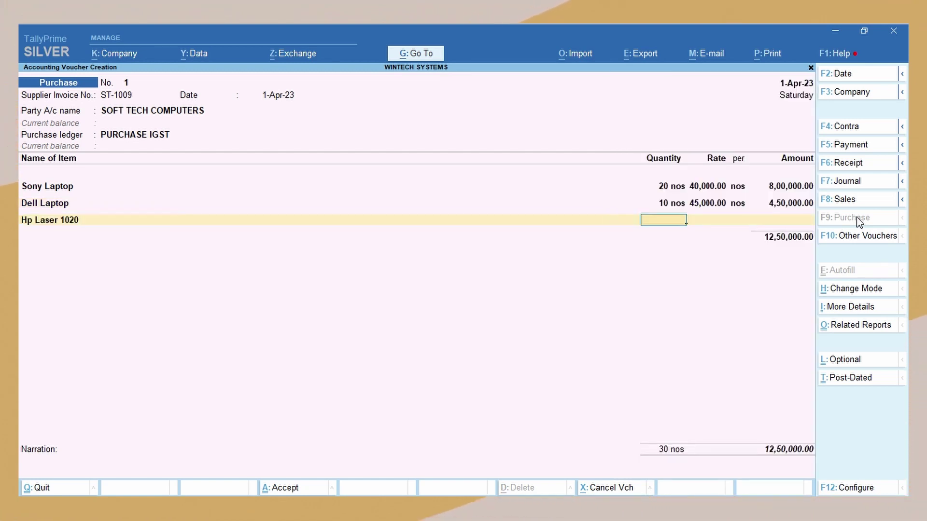
type("12")
key("Return")
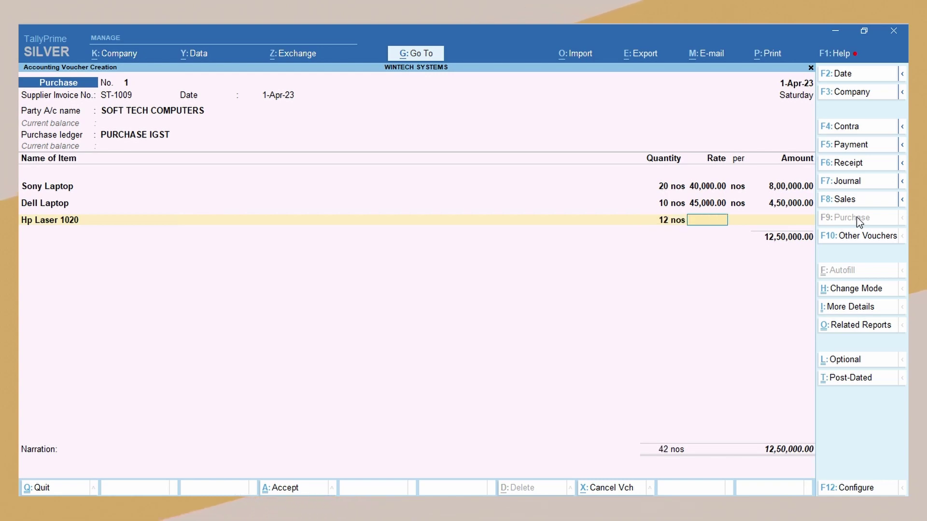
type("9000")
key("Return")
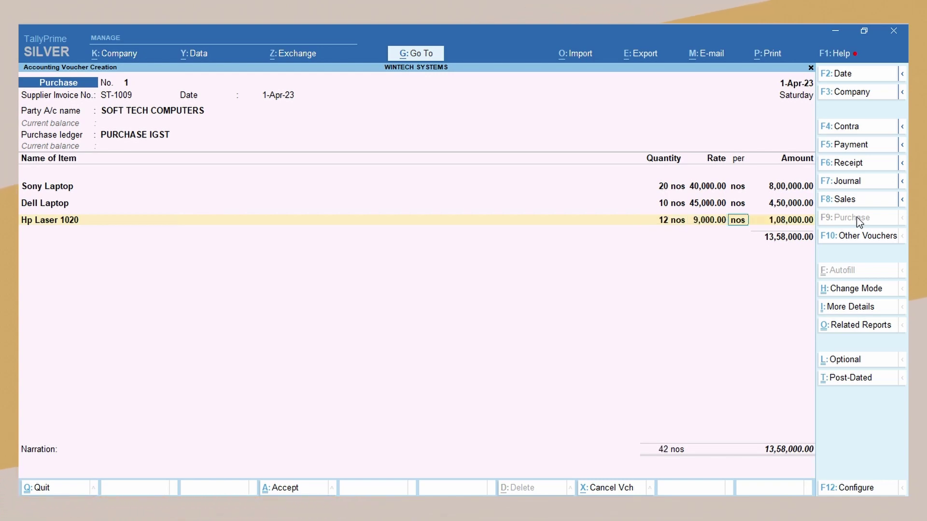
key("Return")
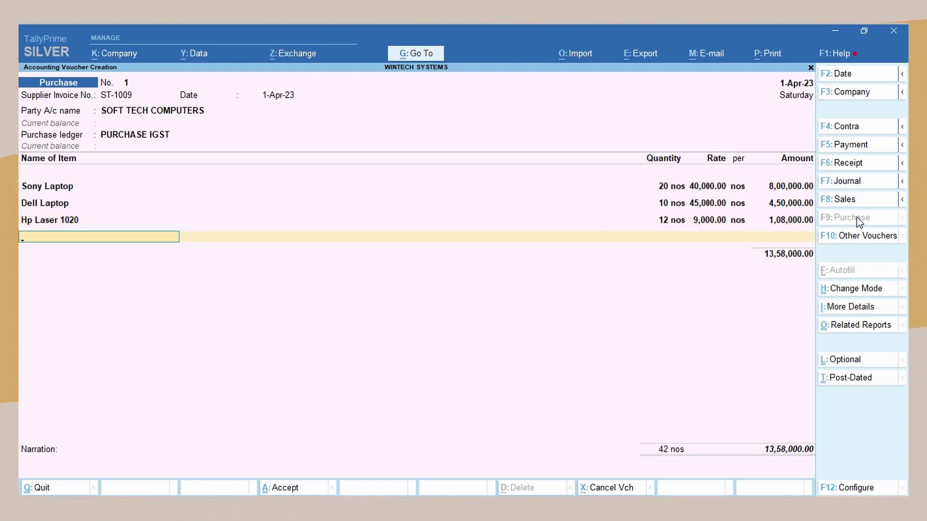
Add Canon to the purchase voucher with a quantity of 15 nos at a rate of 10,000
type("ca")
key("Return")
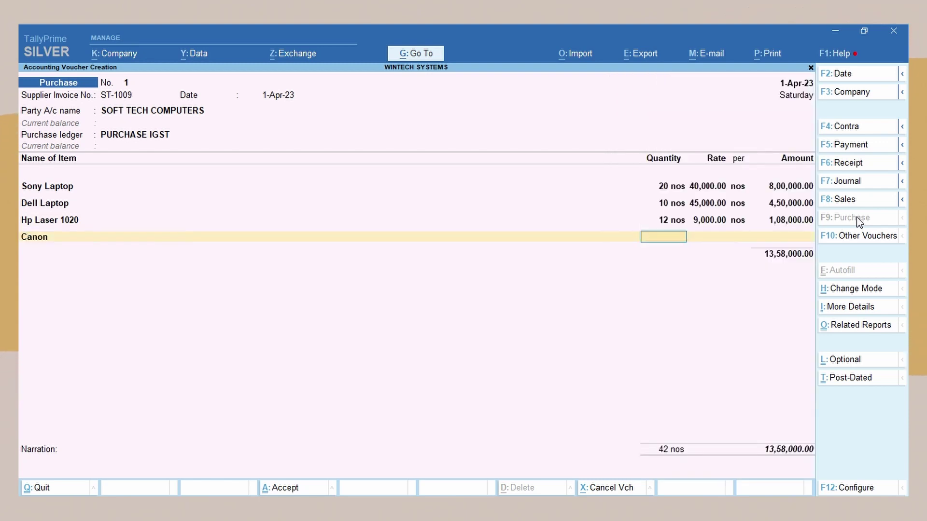
key("Return")
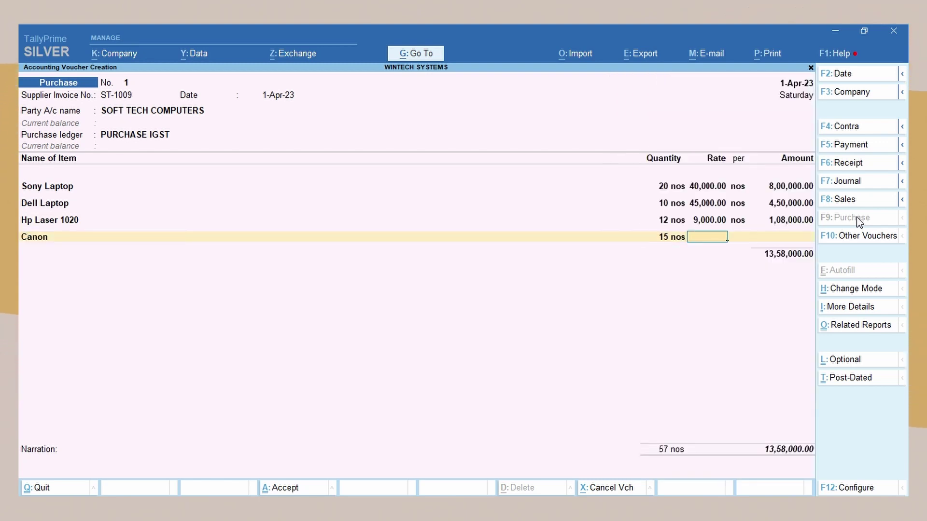
type("10,000")
key("Return")
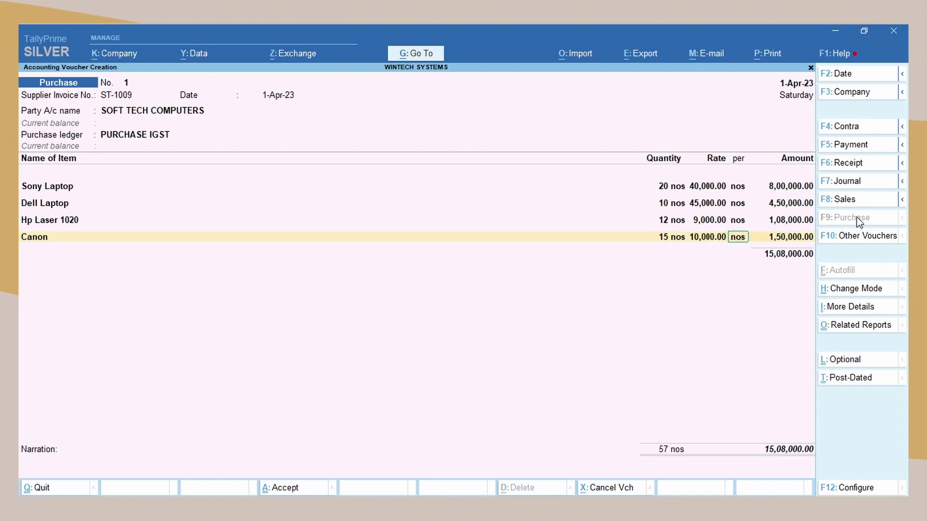
key("Return")
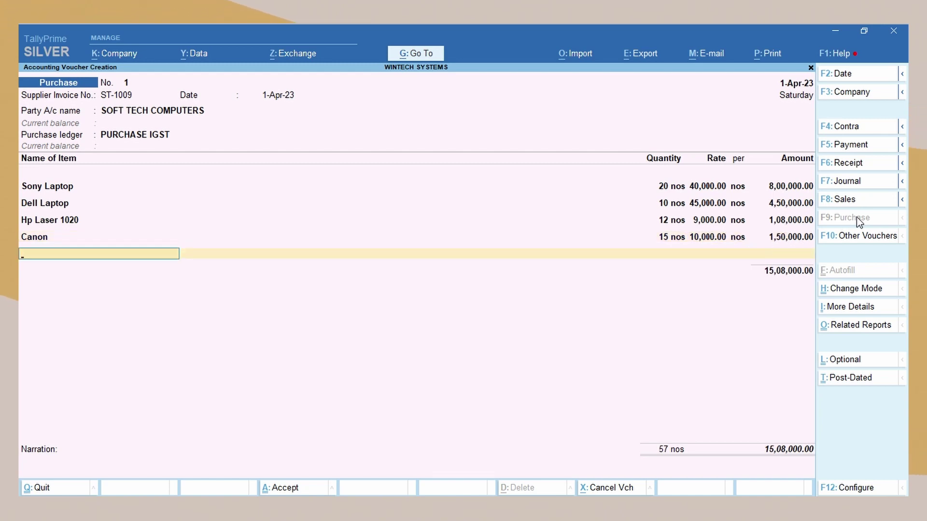
Add Bluetooth to the purchase voucher with a quantity of 10 nos at a rate of 1,100
type("b")
key("Return")
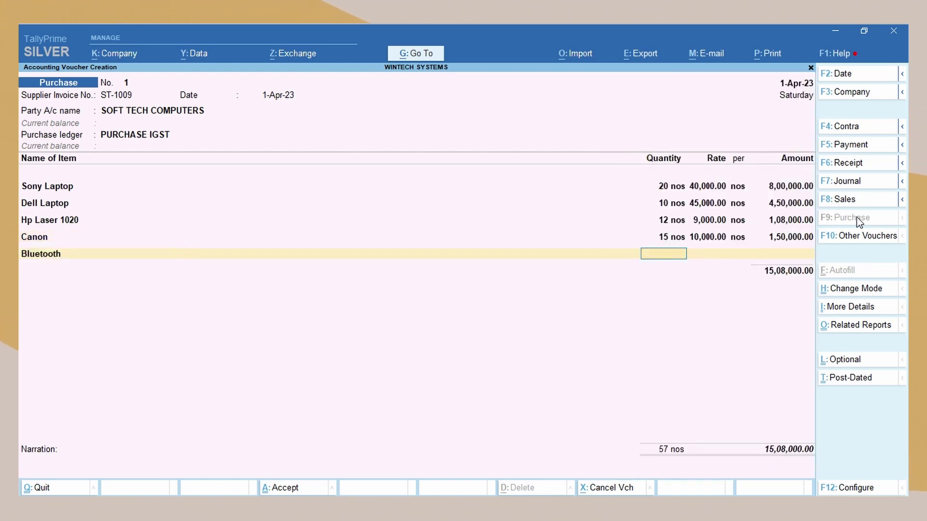
type("10")
key("Return")
type("1100")
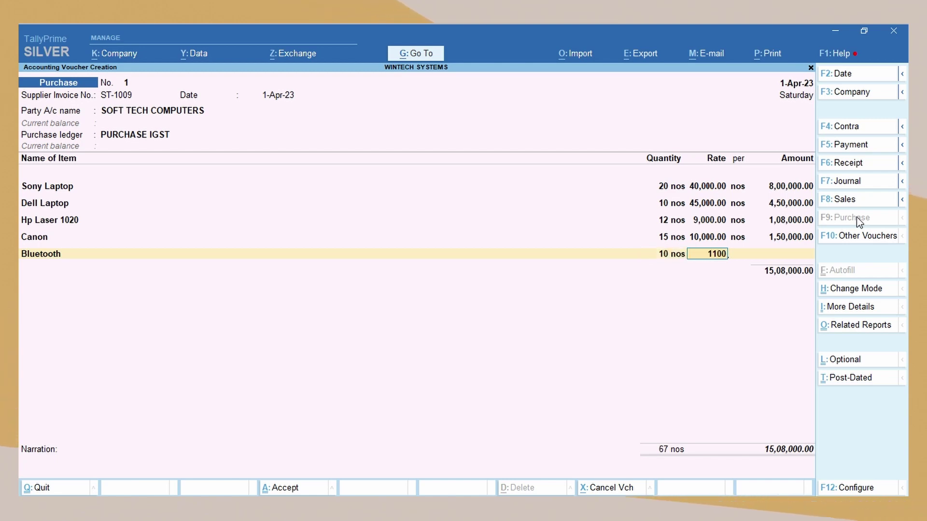
key("Return")
key("Return")
key("Return")
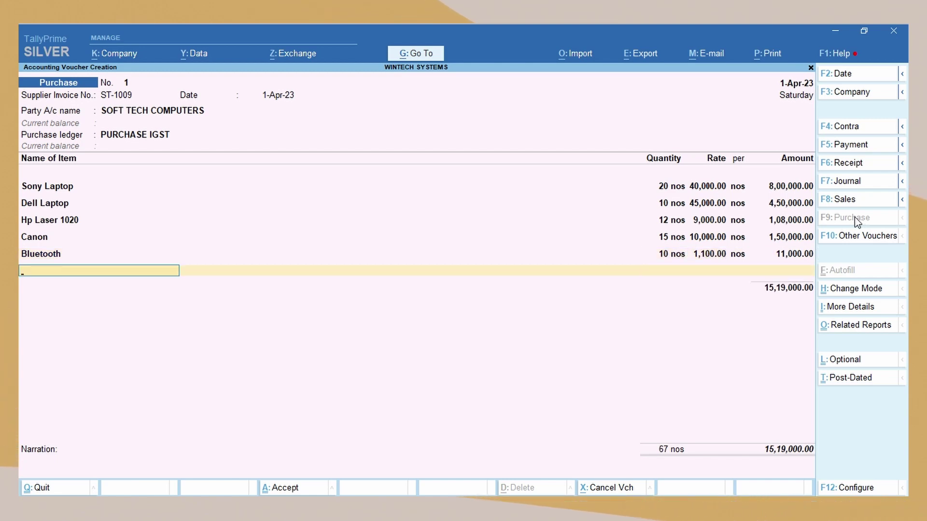
Add Headphones to the purchase voucher with a quantity of 15 nos at a rate of 950
type("hea")
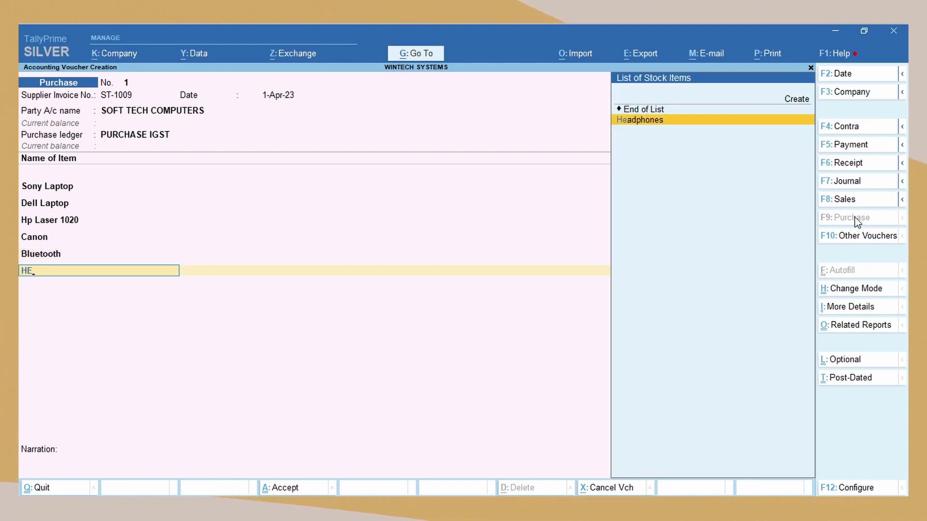
key("Return")
type("15")
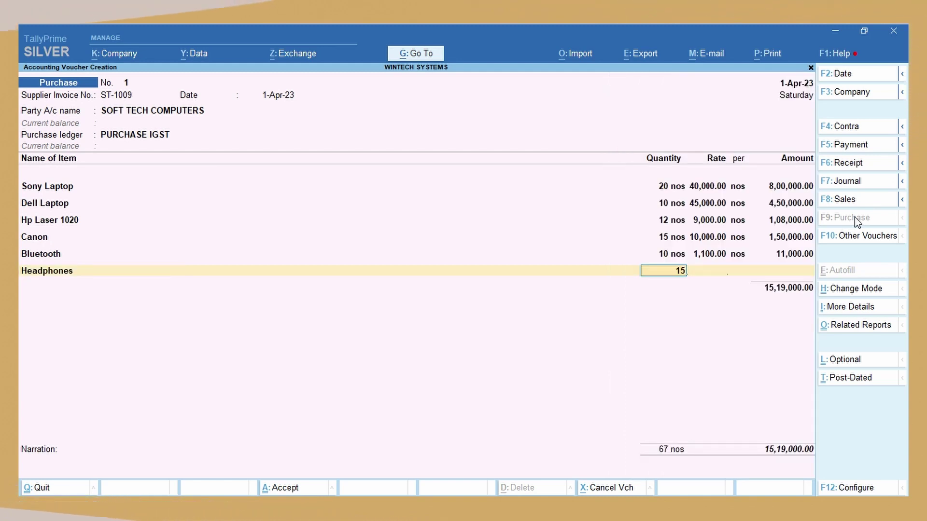
key("Return")
type("950")
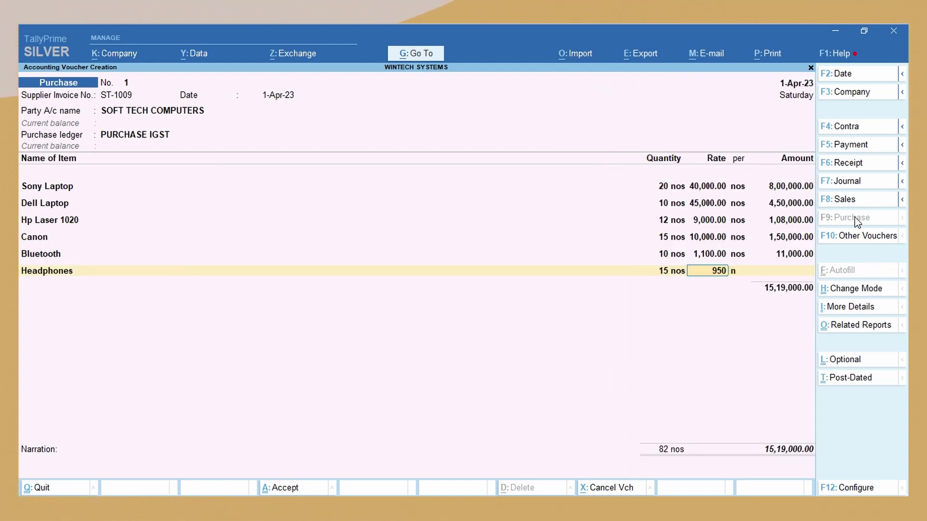
key("Return")
key("Return")
key("Return")
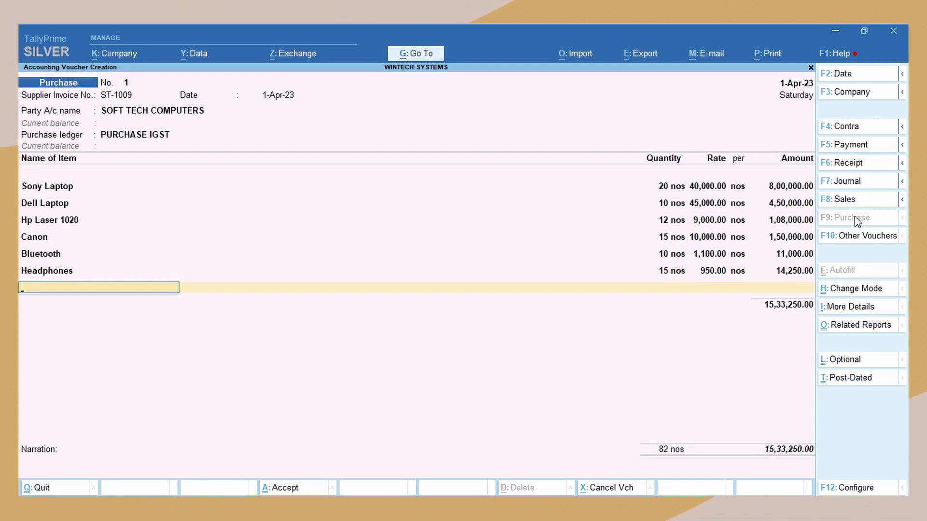
End the item list and add the IGST and ROUND OFF ledgers with their calculated amounts to the purchase voucher
key("Return")
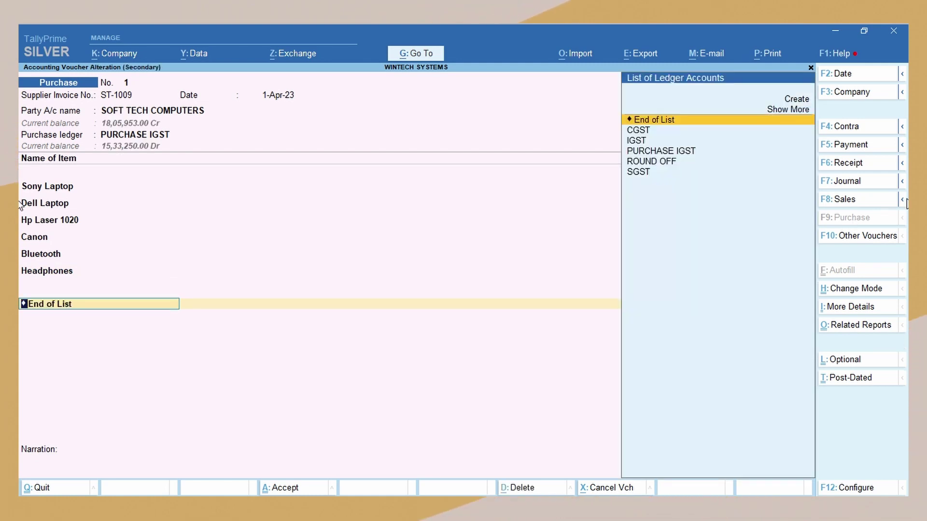
key("Down")
key("Down")
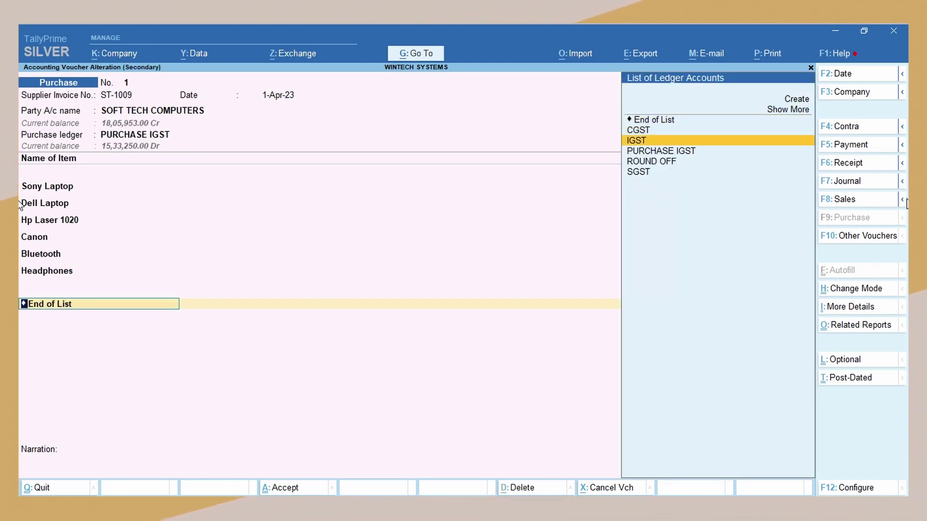
key("Return")
key("Return")
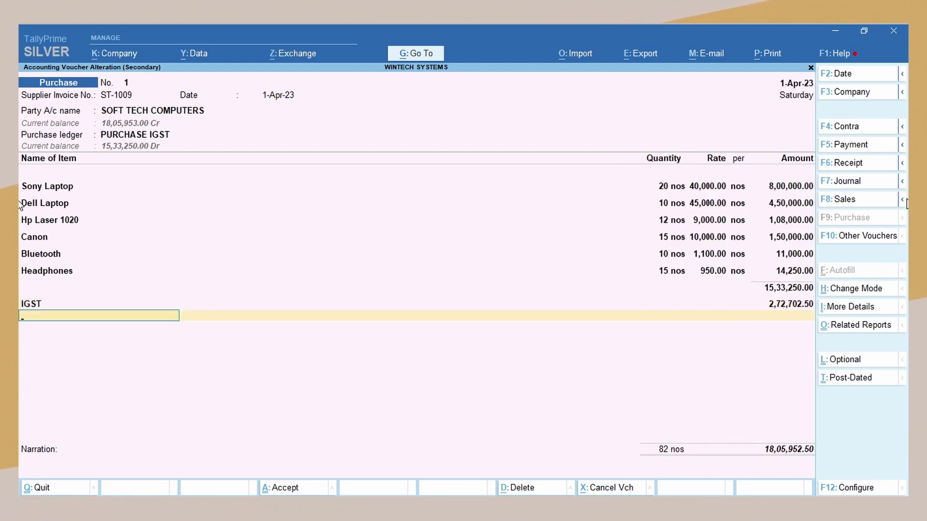
type("R")
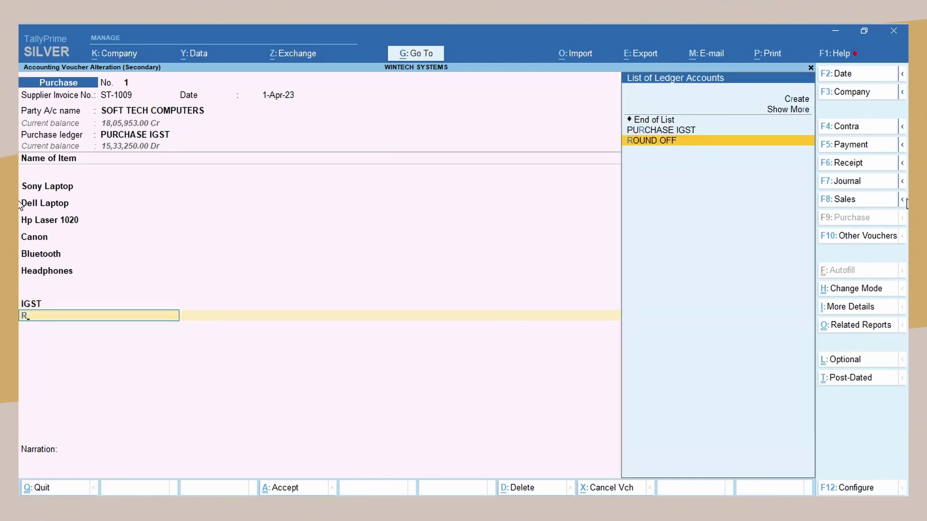
key("Return")
key("Return")
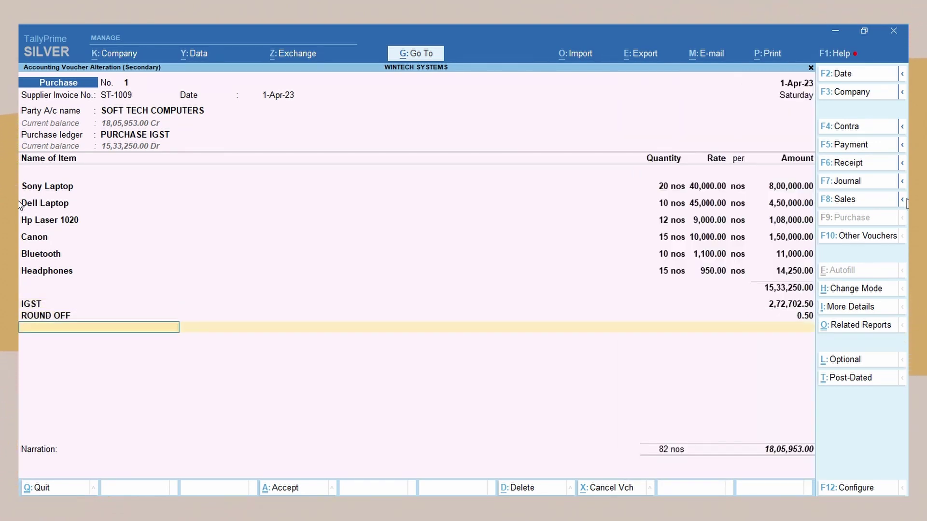
End the ledger list, leave the narration blank and save the purchase voucher
key("Return")
key("Return")
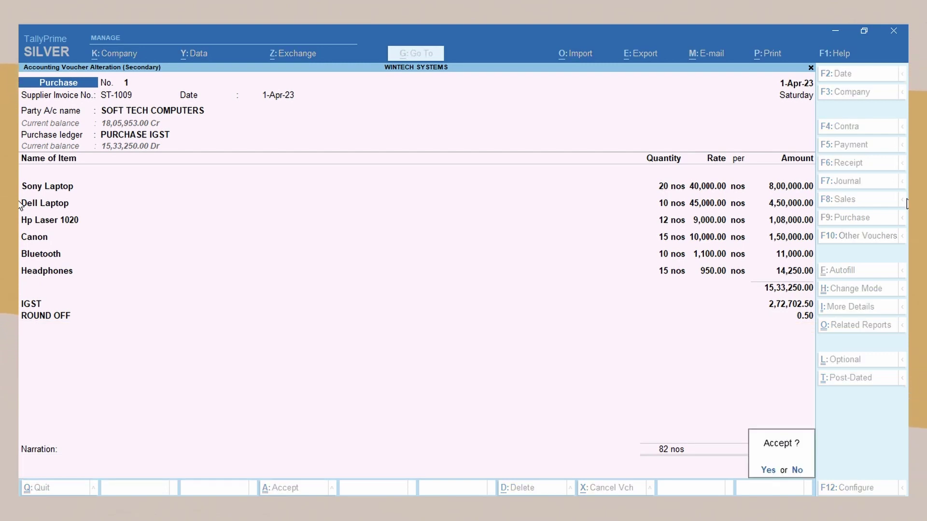
key("Return")
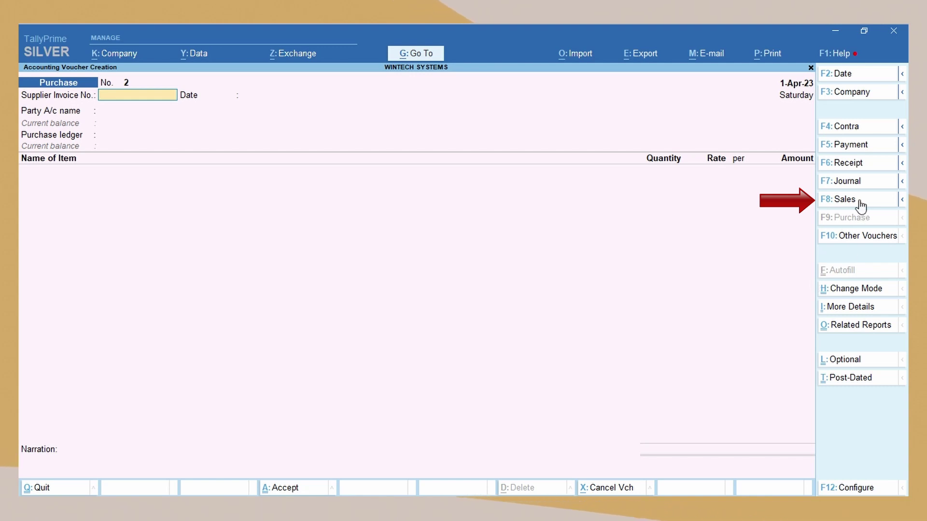
Start a sales voucher with reference number UN-112
left_click(859, 200)
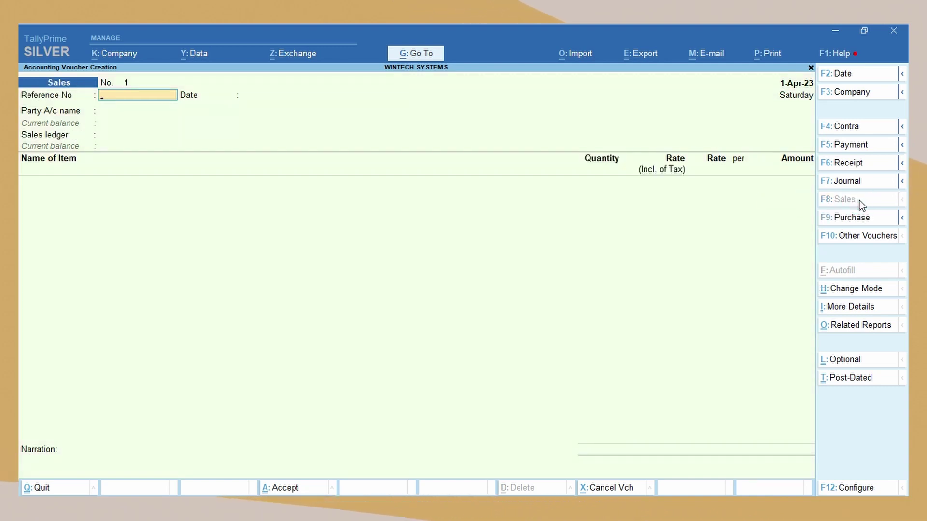
type("UN-112")
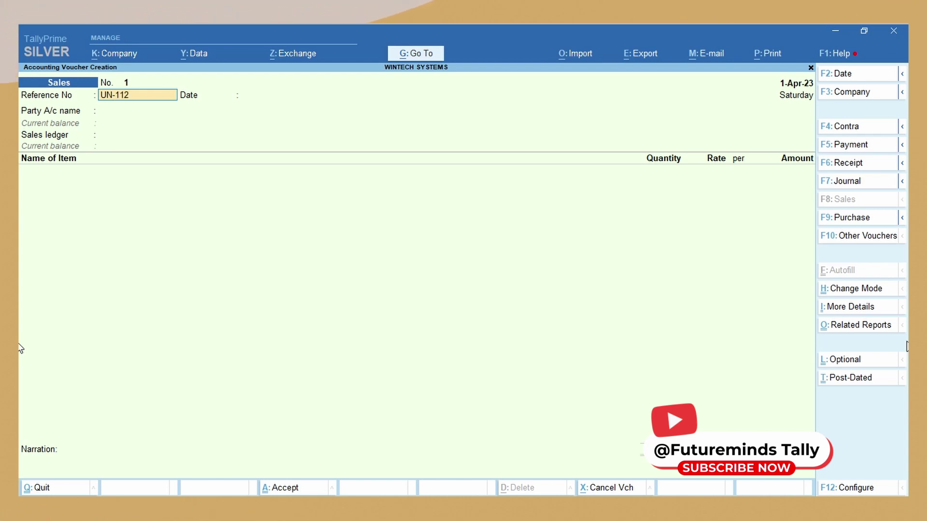
key("Return")
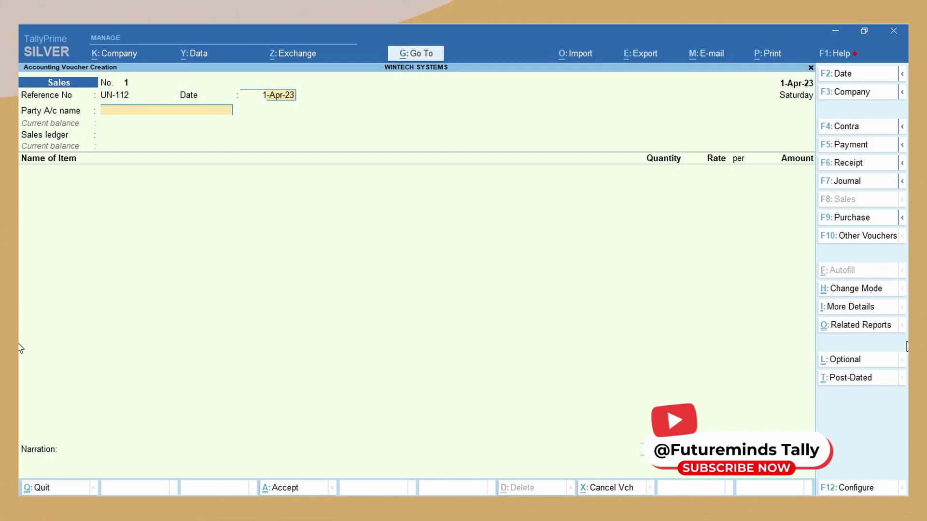
Set UNIVERSAL COMPUTERS as the party with its default party details and SALES GST as the sales ledger
key("Down")
key("Down")
key("Down")
key("Return")
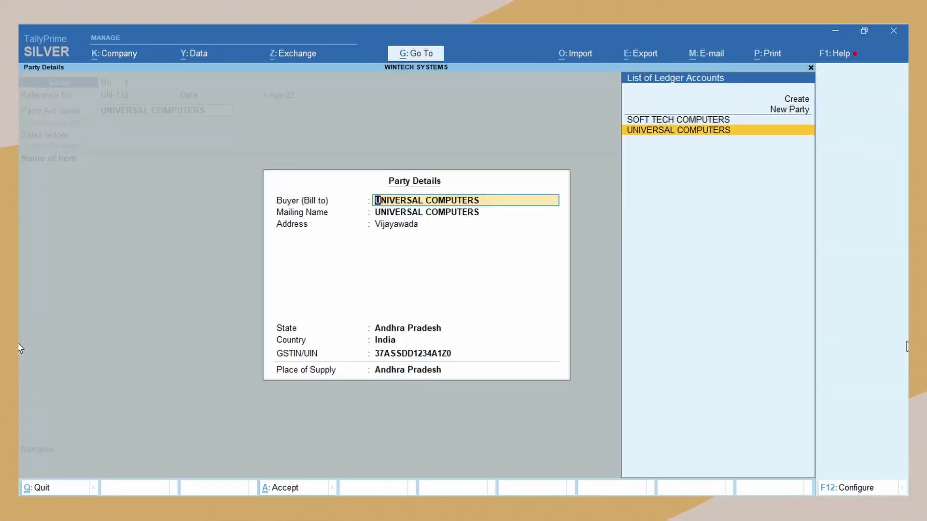
key("ctrl+a")
key("Return")
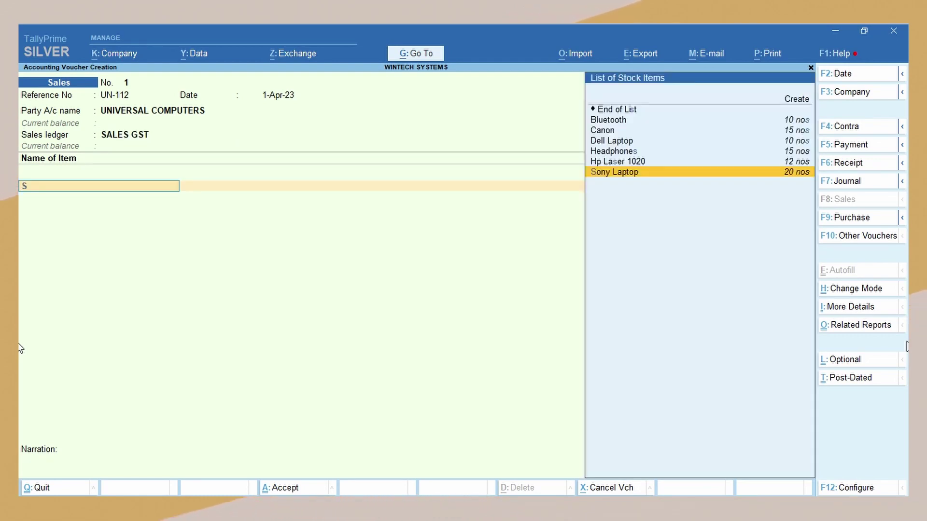
Add Sony Laptop to the sales voucher with a quantity of 10 nos at a rate of 43,000
type("son")
key("Return")
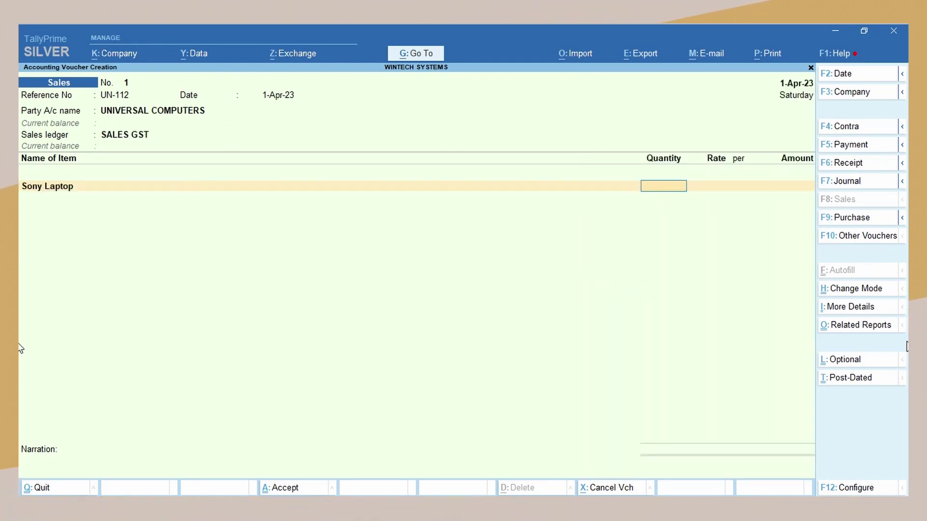
key("Return")
type("43,000.00")
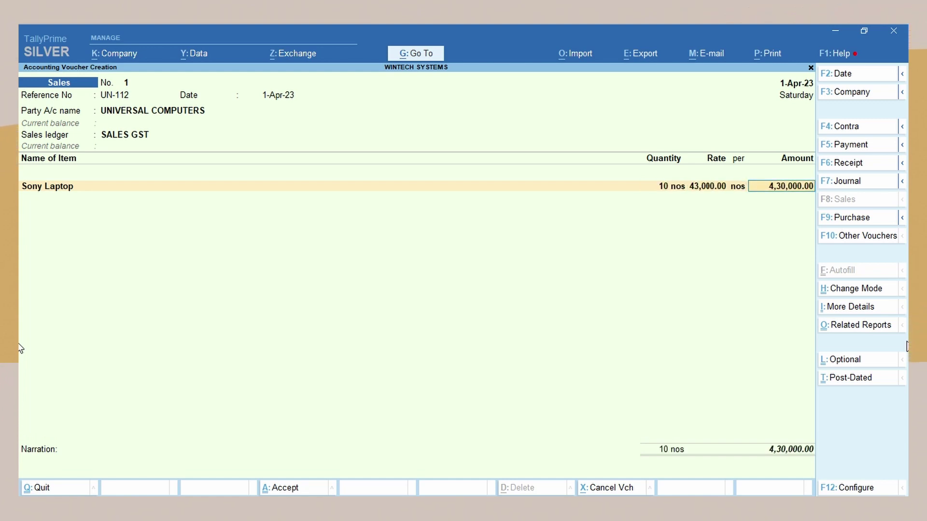
key("Return")
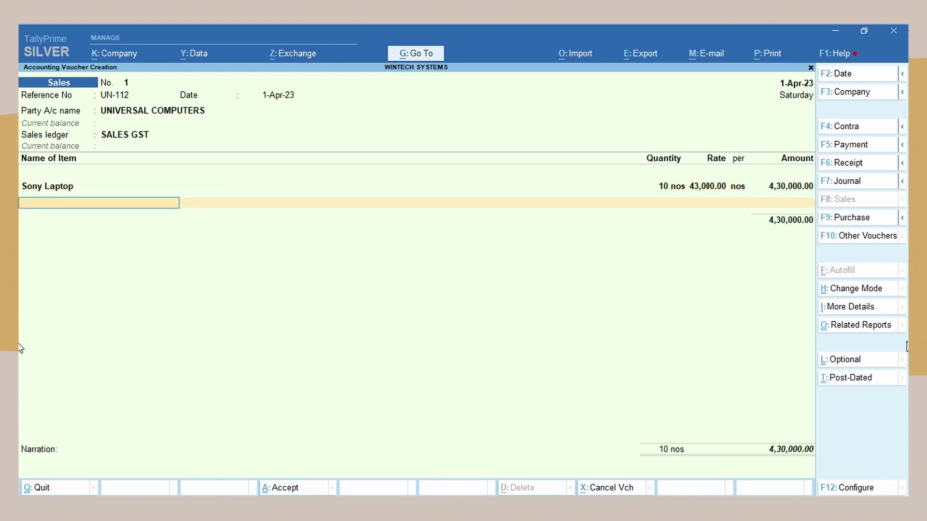
Add Dell Laptop to the sales voucher with a quantity of 5 nos at a rate of 47,000
key("Return")
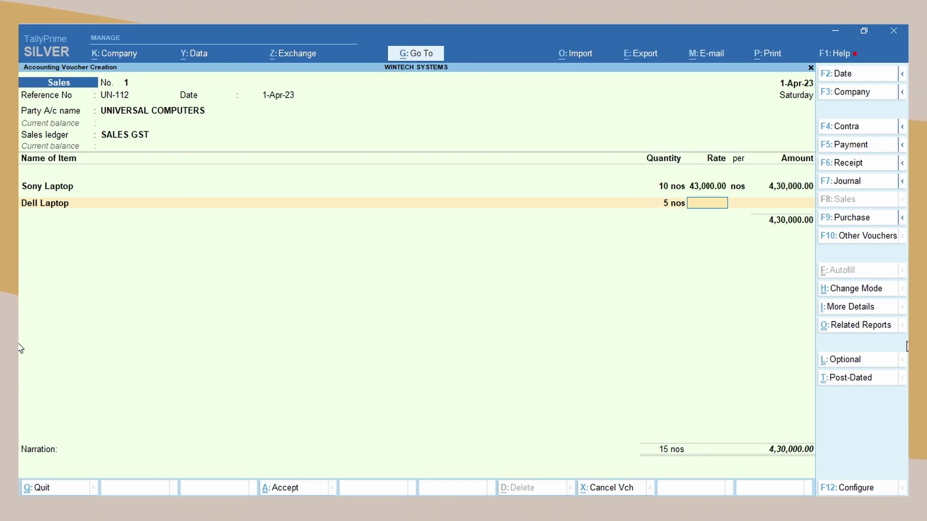
key("Return")
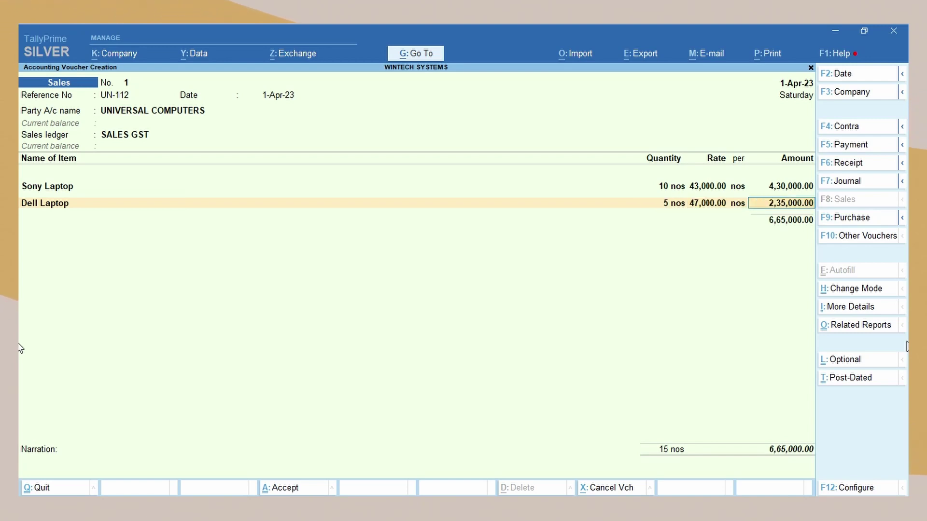
key("Return")
Add Hp Laser 1020 to the sales voucher with a quantity of 6 nos at a rate of 12,000
type("hp")
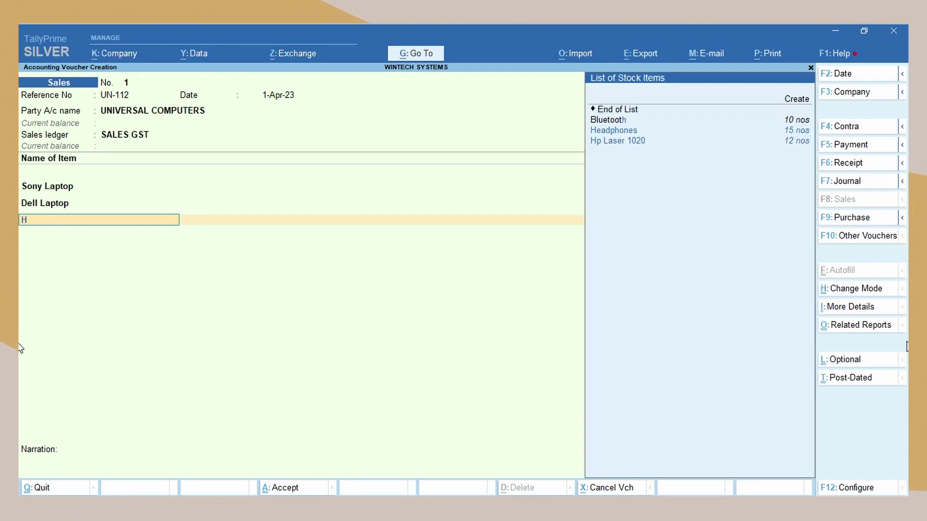
key("Return")
type("6")
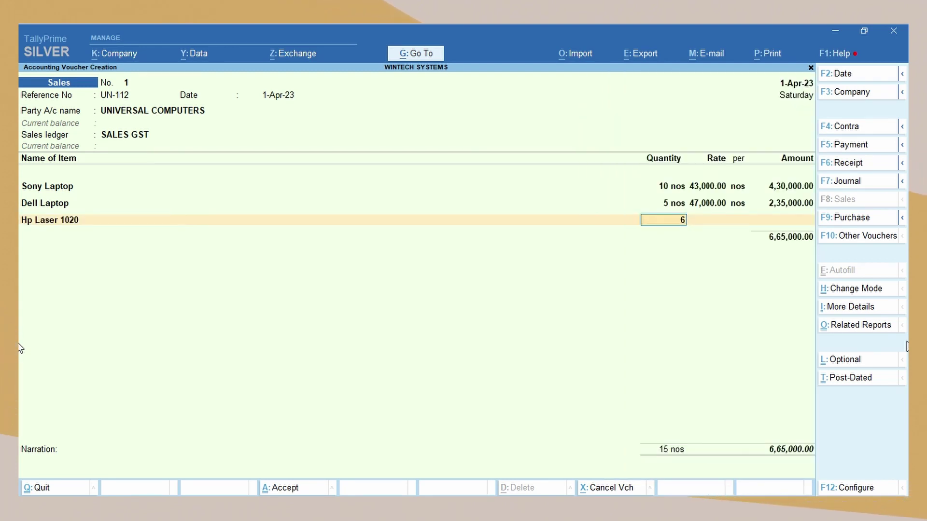
key("Return")
type("12,00")
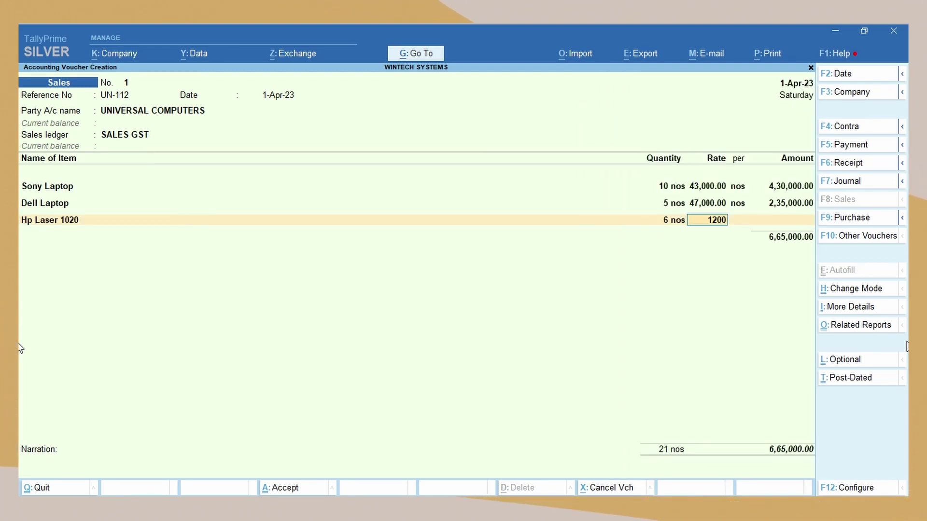
type("0")
key("Return")
key("Return")
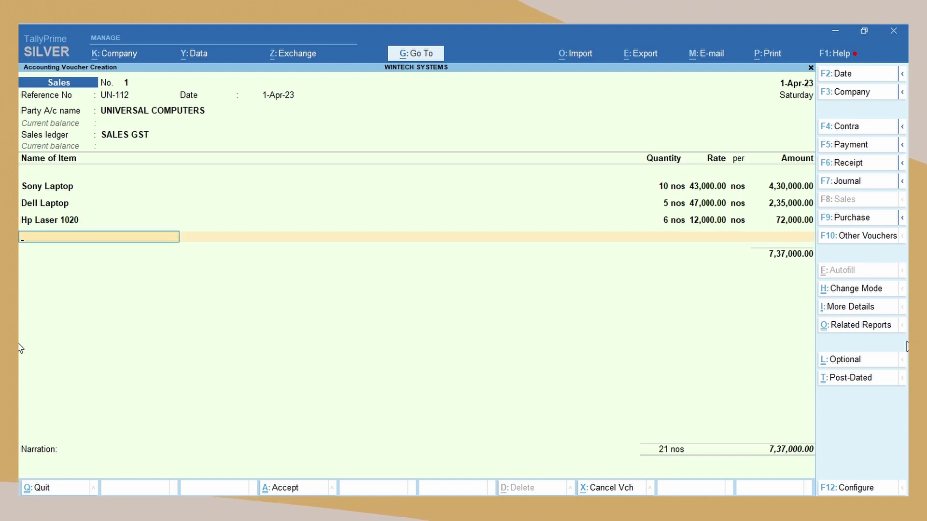
Add Headphones to the sales voucher with a quantity of 8 nos at a rate of 1,150
type("he")
key("Return")
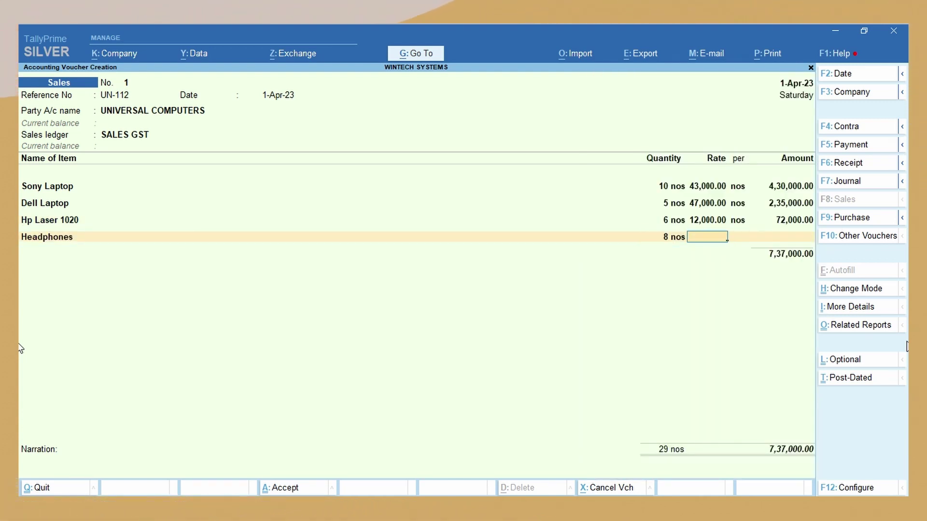
type("1150")
key("Return")
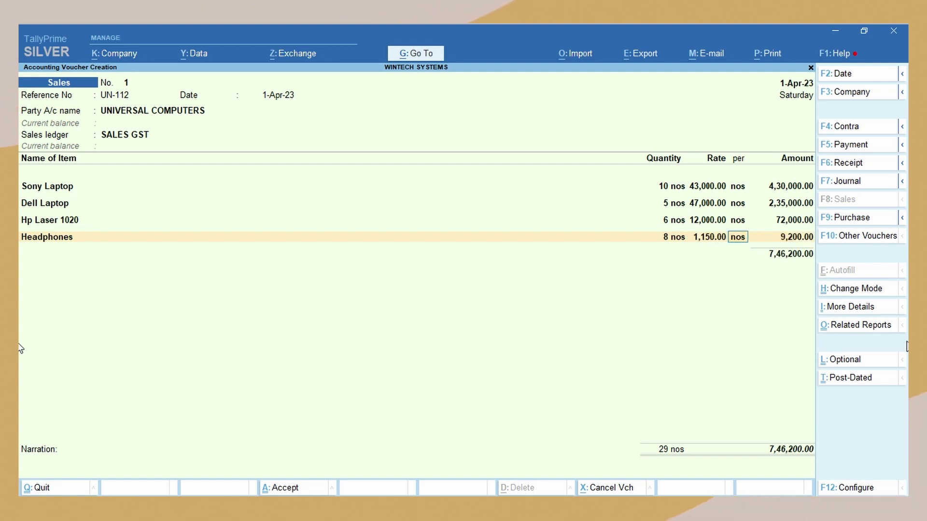
key("Return")
key("Return")
End the item list and add the CGST and SGST ledgers with their calculated amounts to the sales voucher
key("Return")
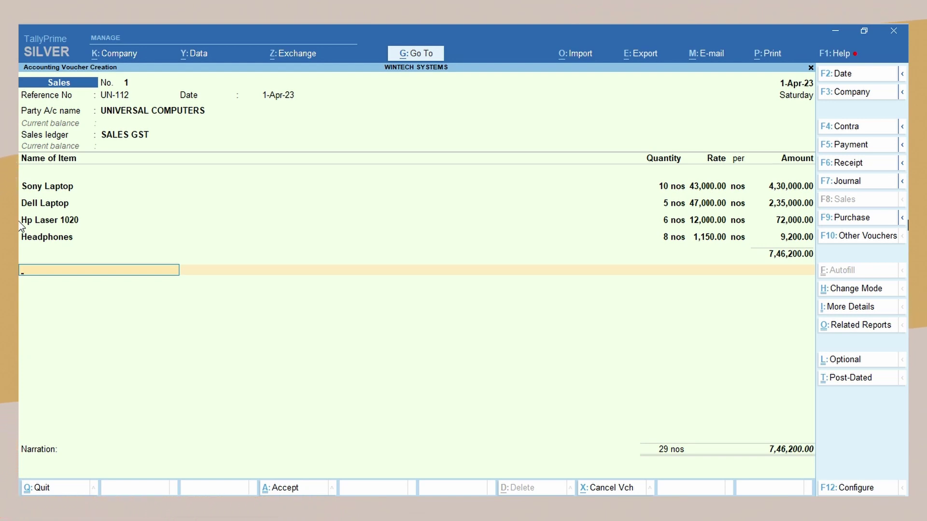
type("CG")
key("Return")
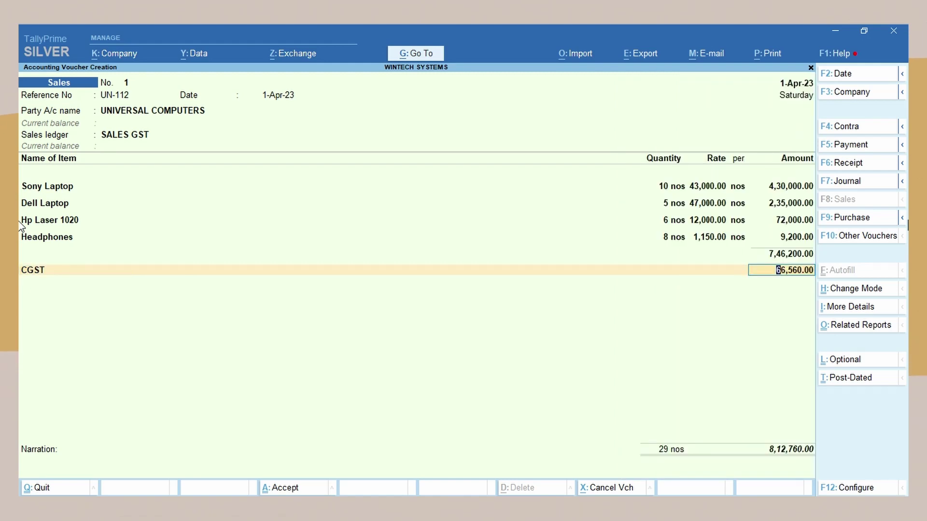
key("Return")
type("SG")
key("Return")
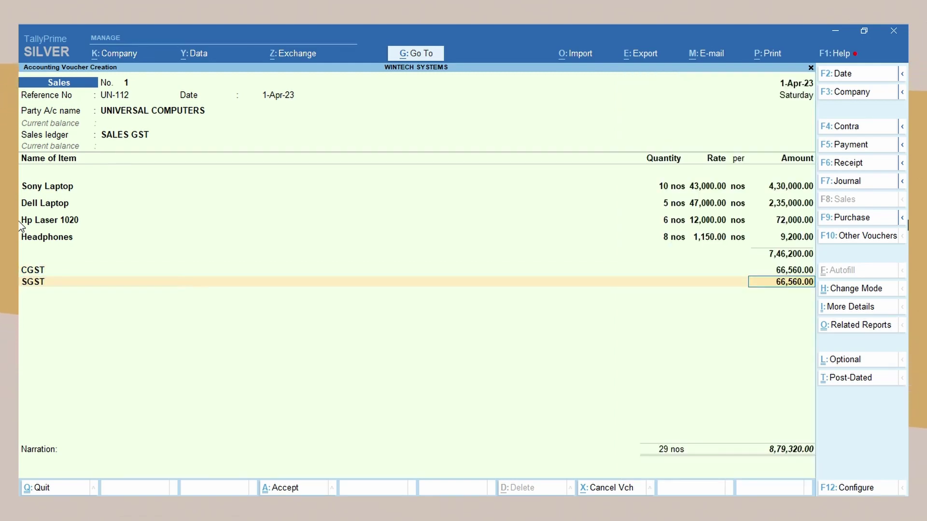
key("Return")
End the ledger list, leave the narration blank and save the sales voucher
key("Return")
key("Return")
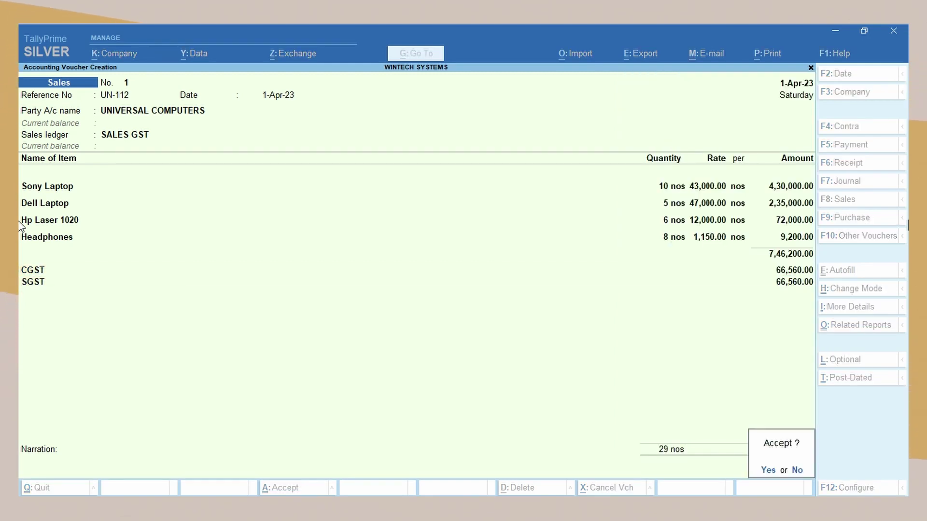
key("Return")
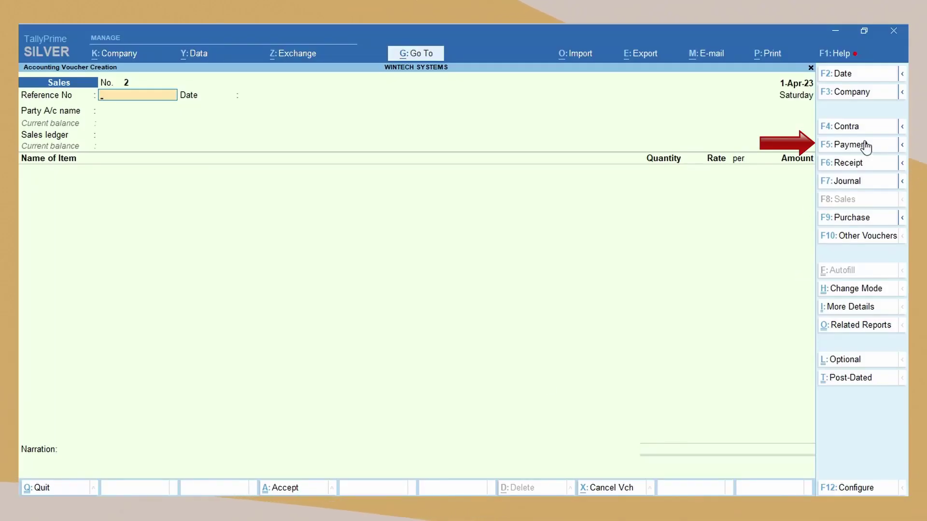
Start a payment voucher and debit SOFT TECH COMPUTERS with 10,00,000
left_click(863, 146)
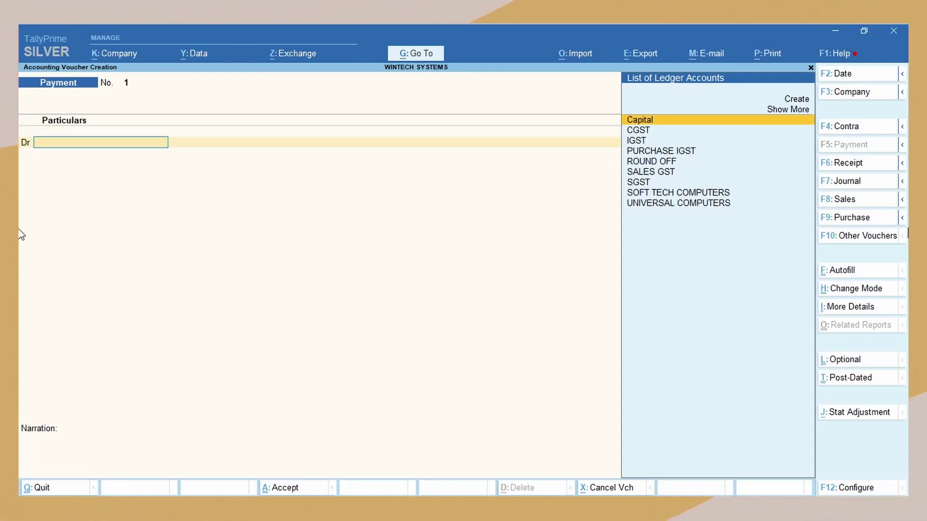
type("So")
key("Return")
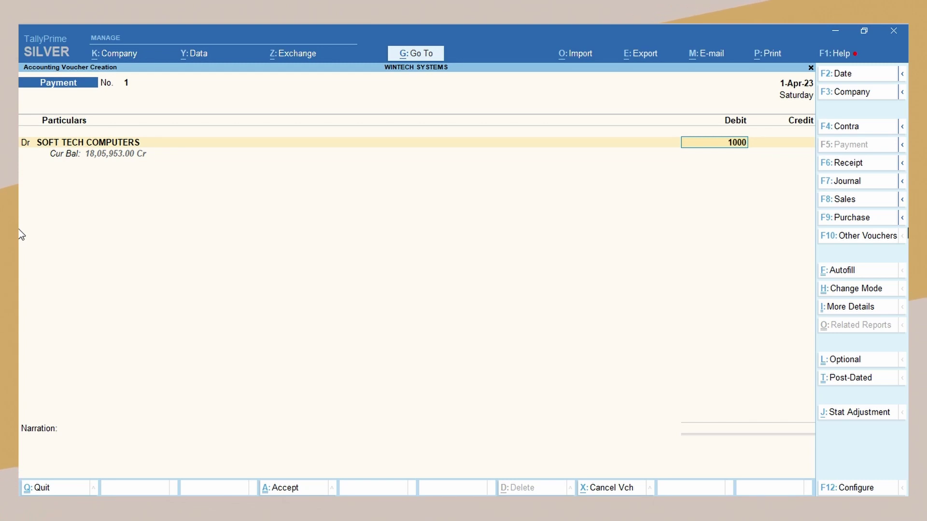
type("1000000")
key("Return")
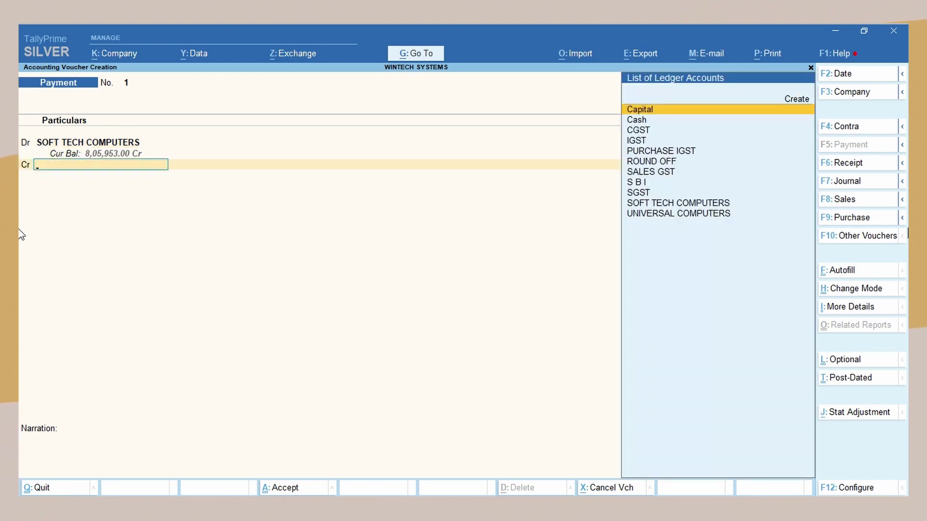
Credit S B I with 10,00,000 using the default cheque allocation and save the payment voucher without a narration
type("sb")
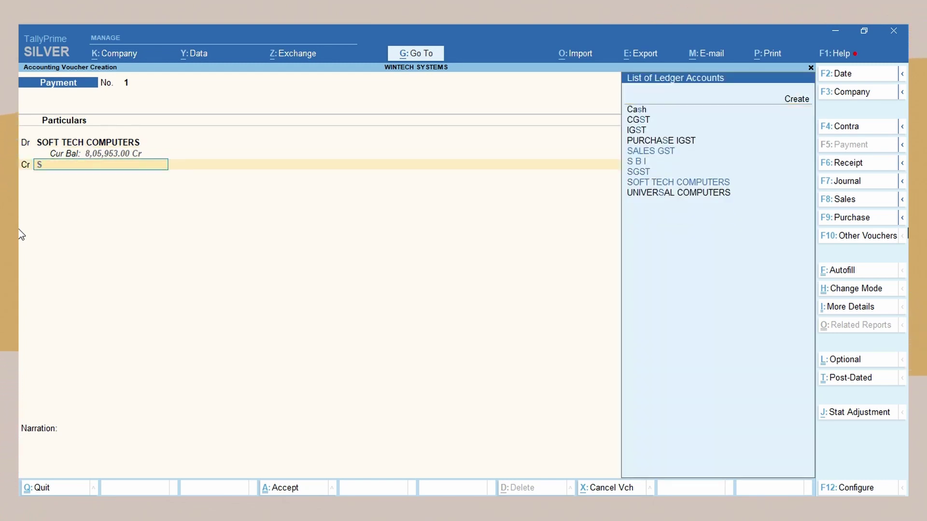
key("Return")
key("Return")
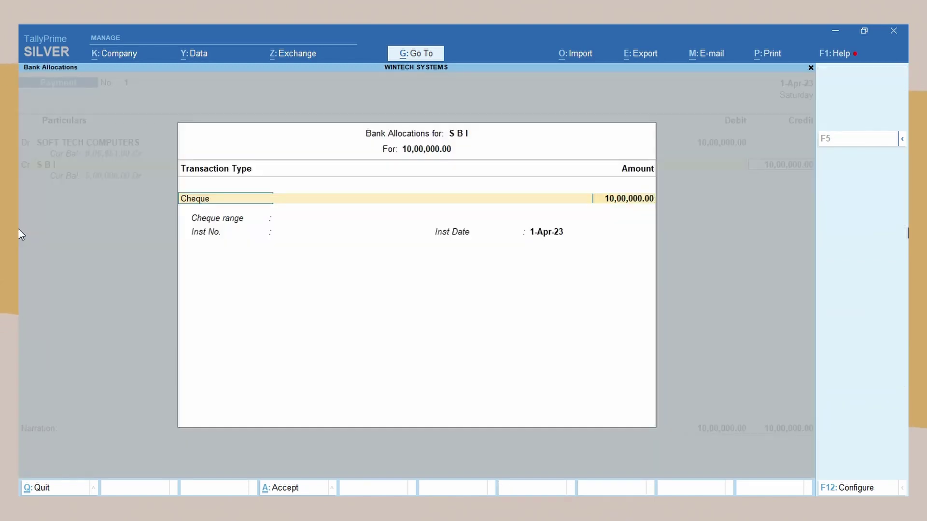
key("Return")
key("Return")
key("Return")
key("Return")
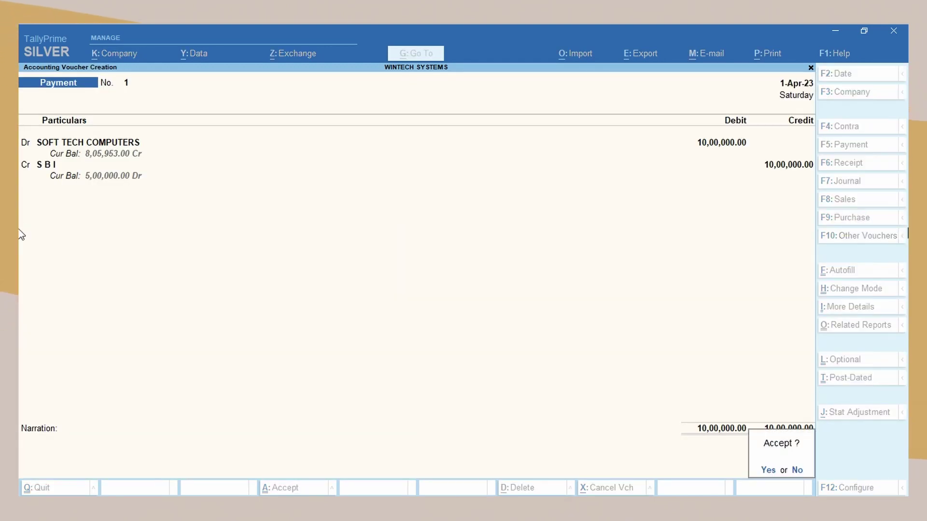
key("y")
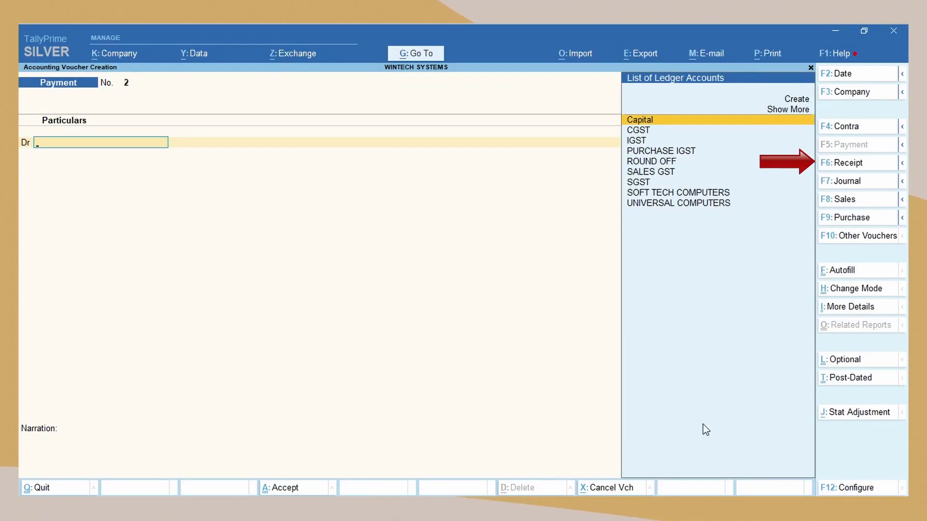
Start a receipt voucher and credit UNIVERSAL COMPUTERS with 5,00,000
left_click(879, 169)
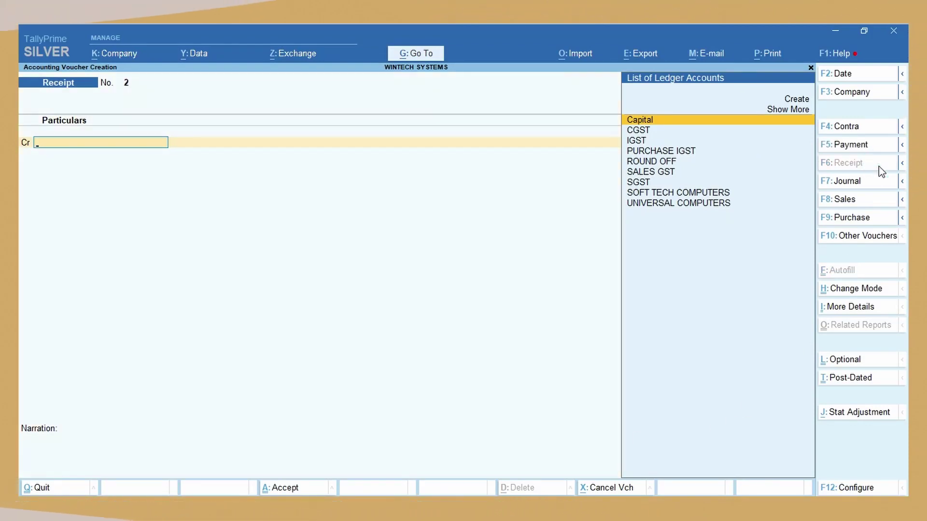
type("u")
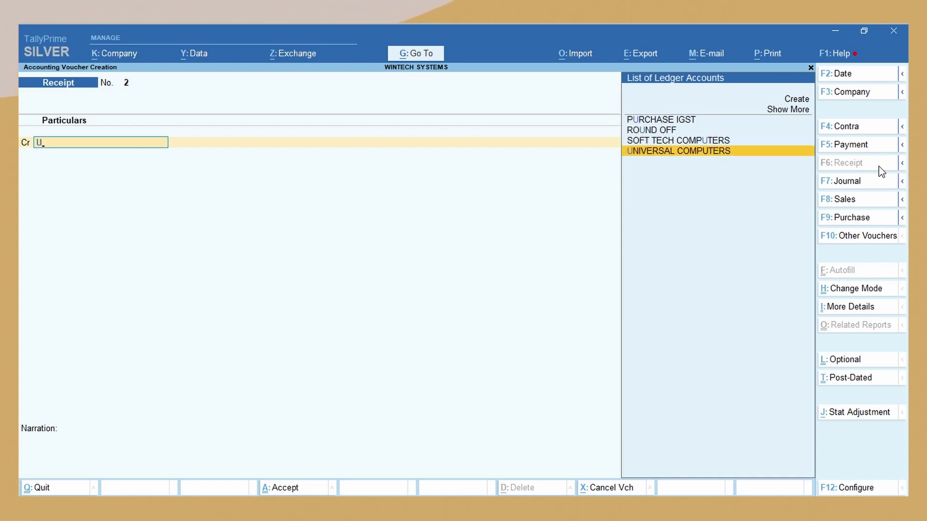
key("Return")
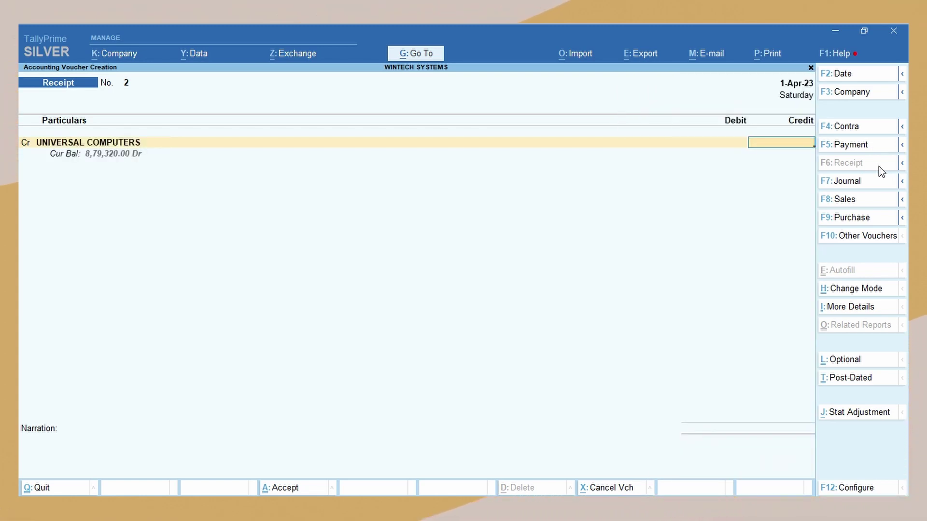
type("500000")
key("Return")
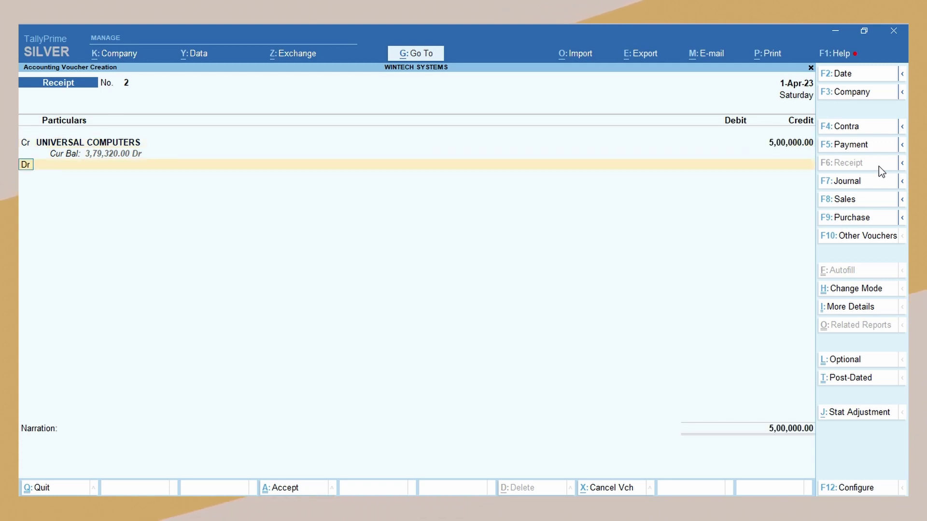
Debit S B I with 5,00,000 using the default Cheque/DD allocation and save the receipt voucher without a narration
key("Return")
type("SB")
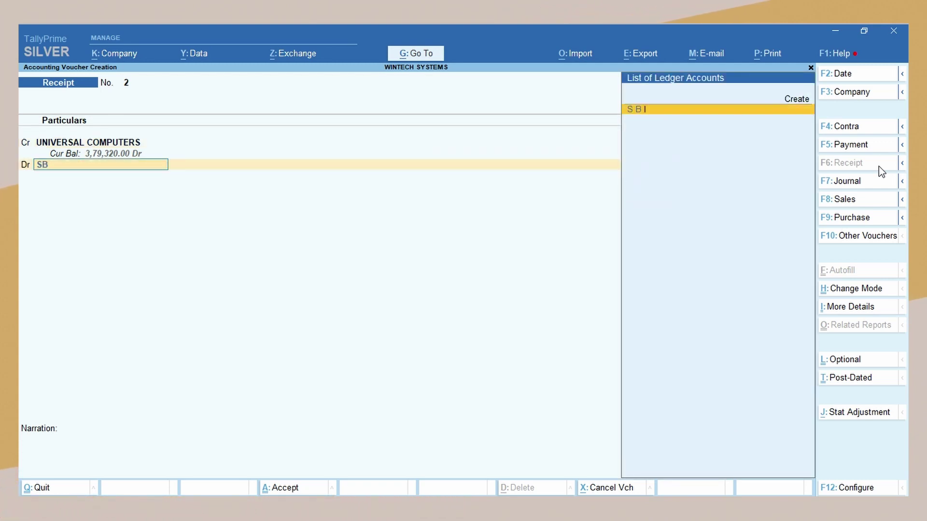
key("Return")
key("Return")
key("Return")
key("Return")
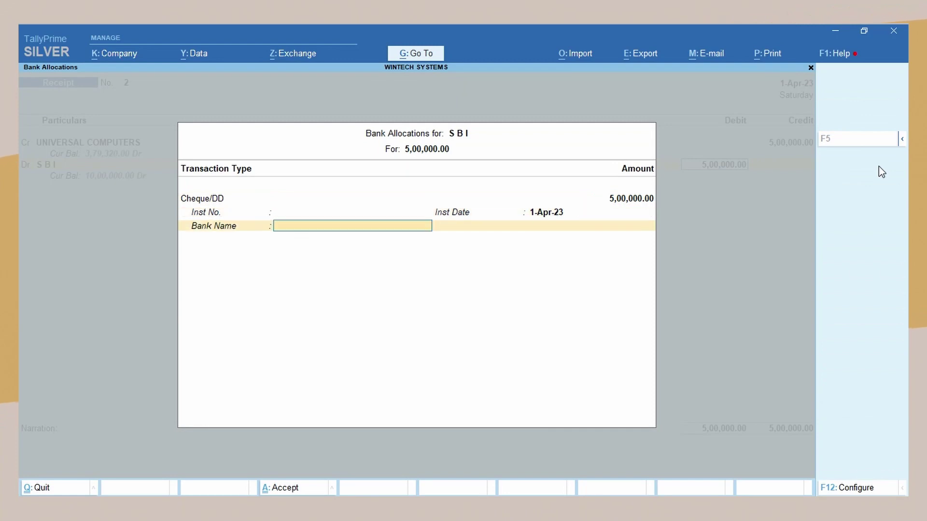
key("Return")
key("Return")
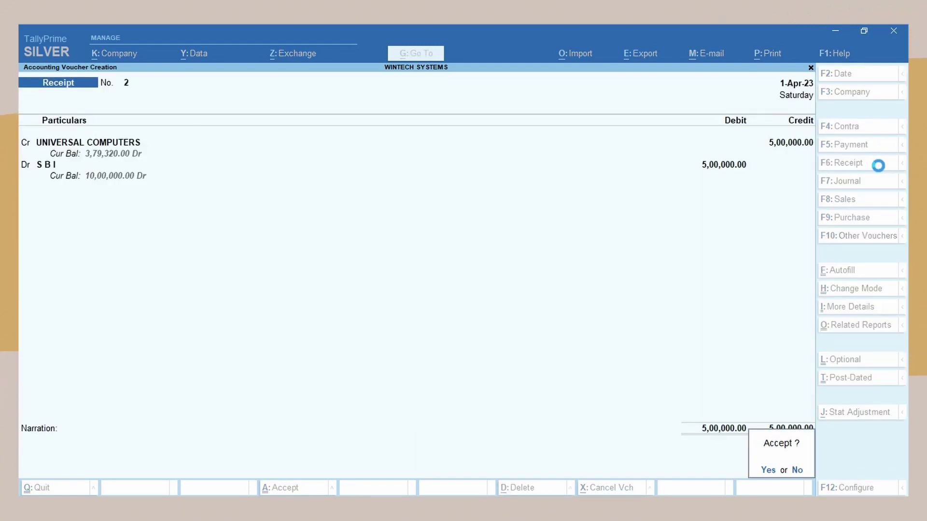
key("Return")
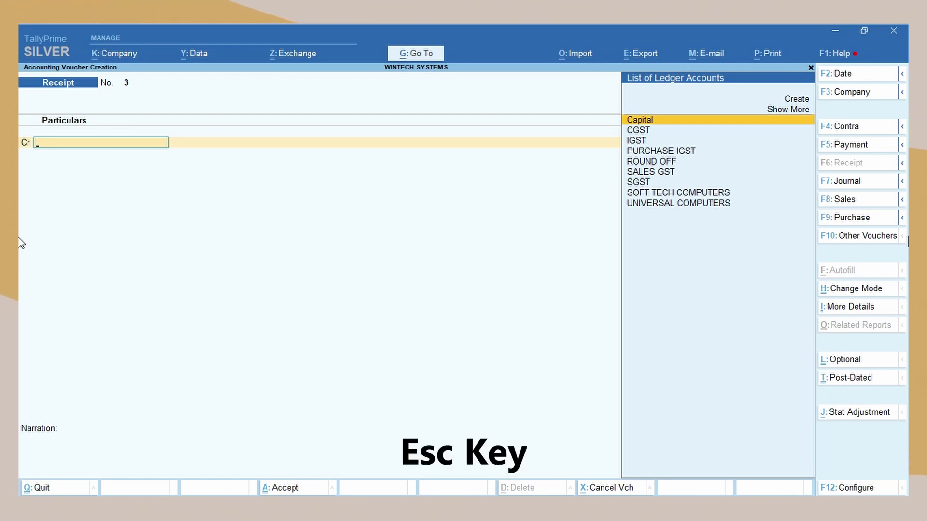
Leave voucher entry and open the Day Book to review the recorded vouchers
key("Escape")
key("y")
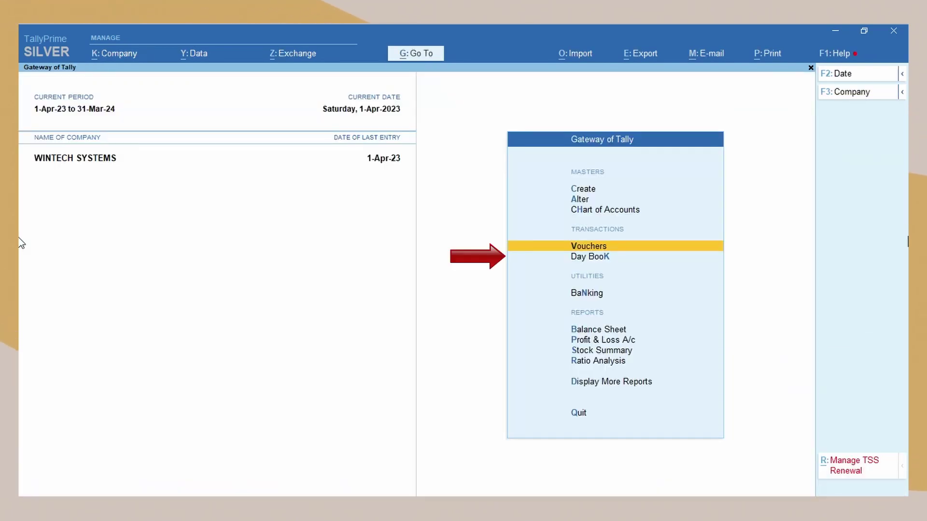
key("Down")
key("Return")
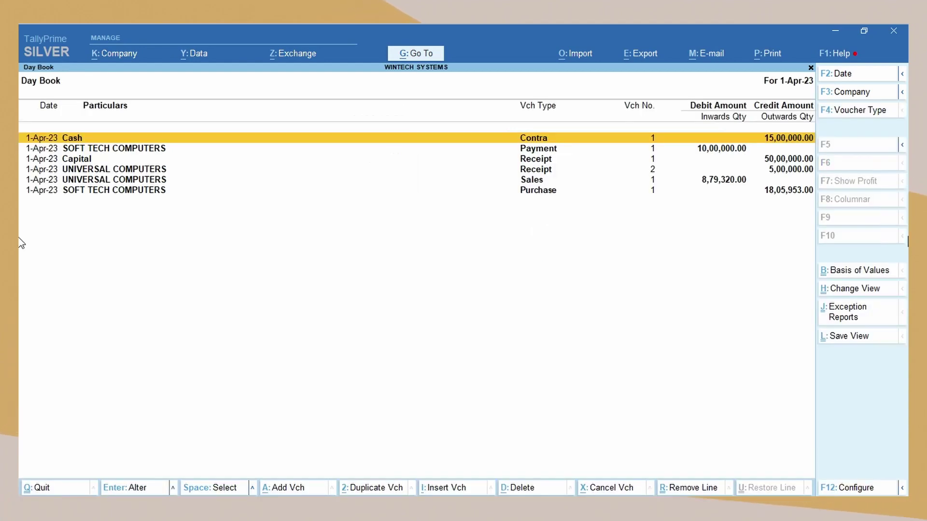
Open the UNIVERSAL COMPUTERS sales voucher from the Day Book
key("Down")
key("Down")
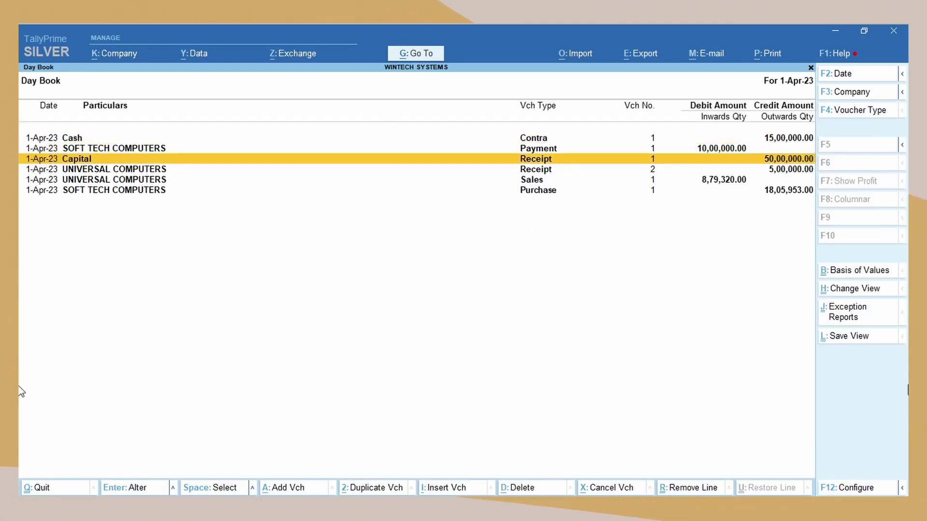
key("Down")
key("Down")
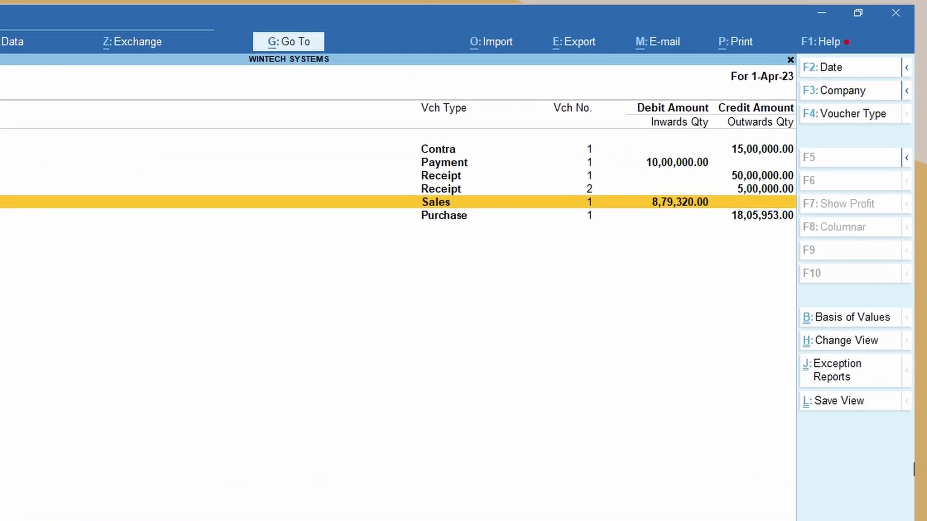
key("Return")
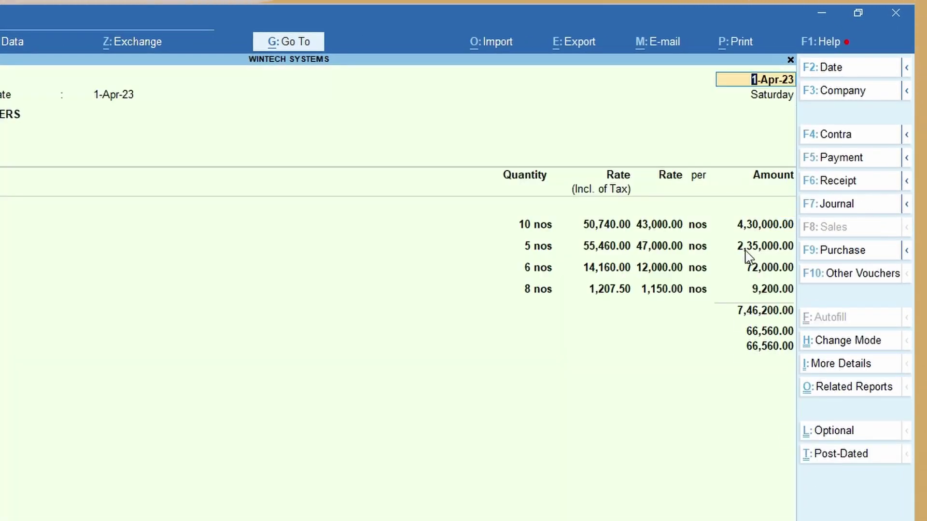
Preview the current sales voucher's printed tax invoice and review it down to the tax breakdown and bank details
left_click(729, 41)
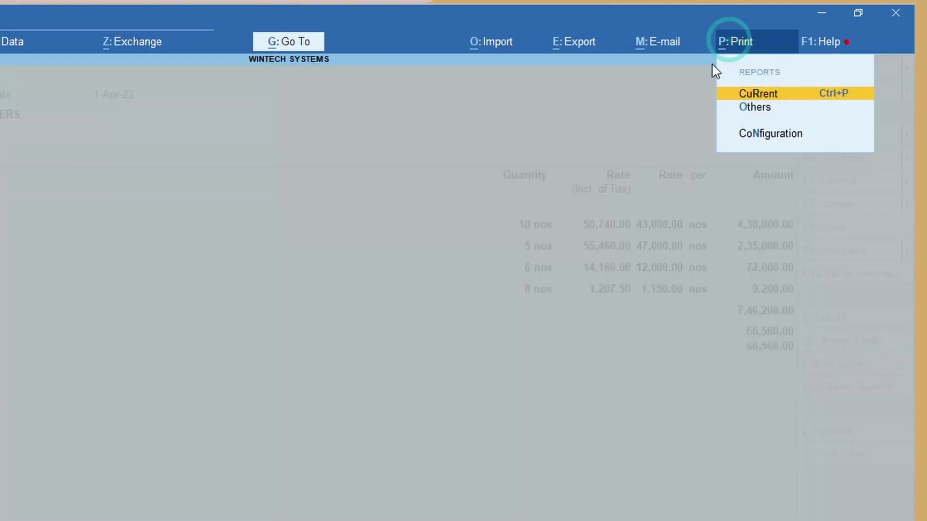
left_click(742, 95)
left_click(311, 398)
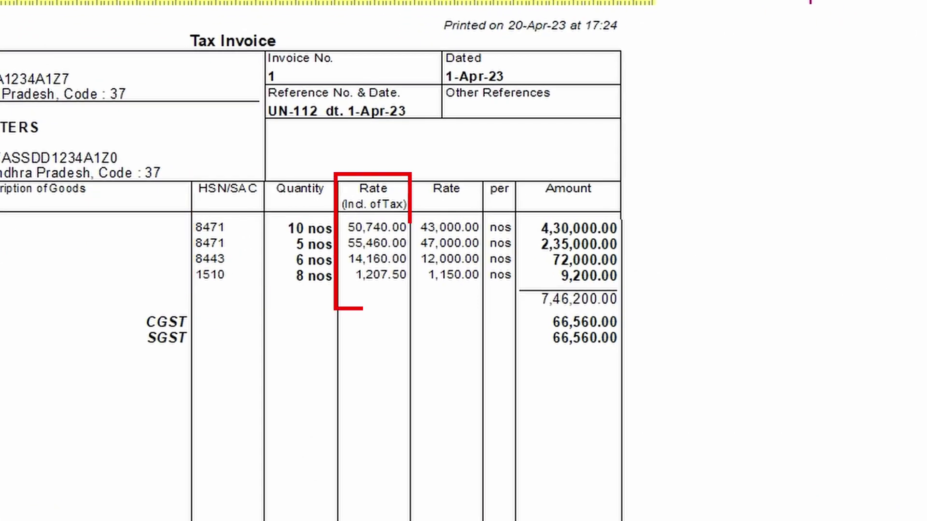
scroll(310, 261, "down", 4)
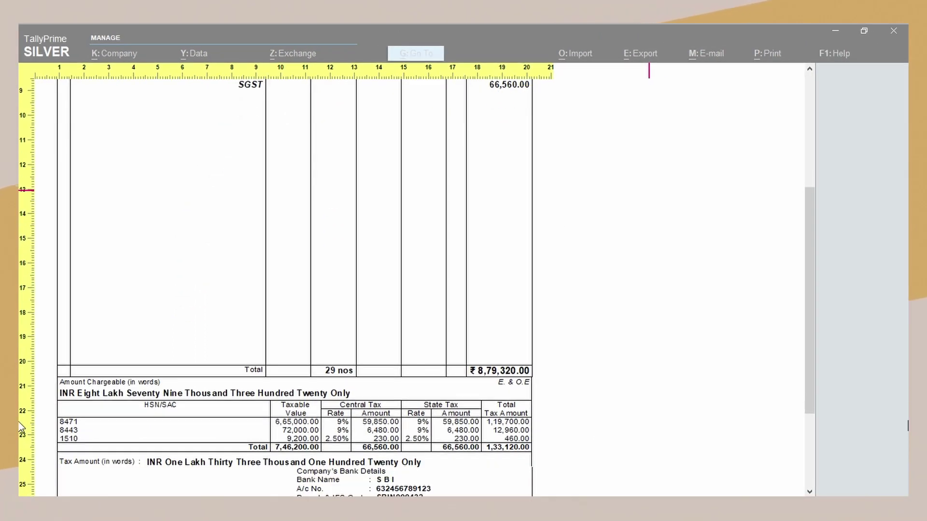
scroll(21, 427, "down", 3)
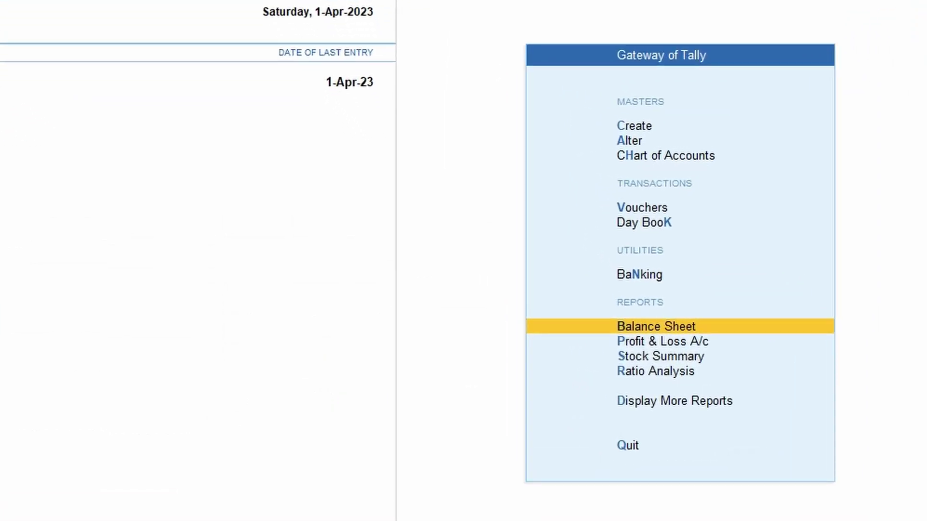
Bring up the list of GST reports among the additional statutory reports
key("Down")
key("Down")
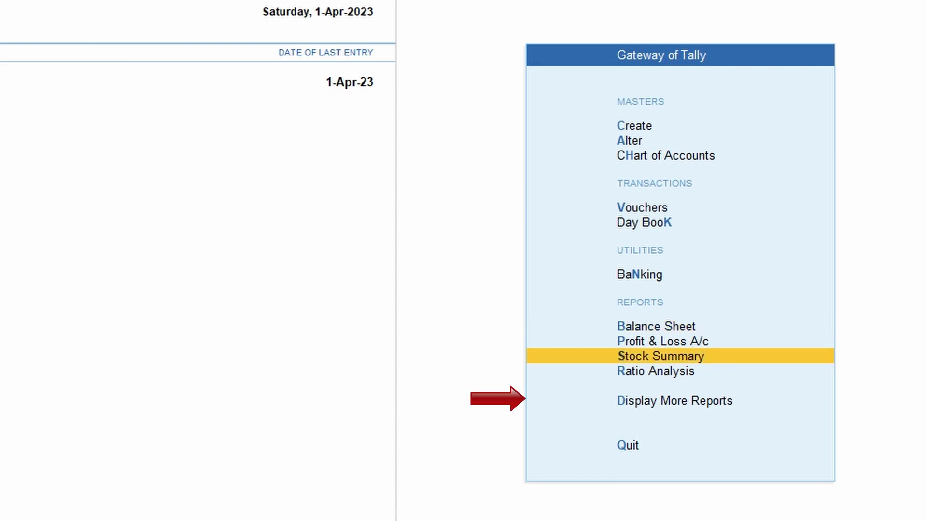
key("Down")
key("Down")
key("Return")
key("Down")
key("Down")
key("Down")
key("Down")
key("Down")
key("Down")
key("Down")
key("Down")
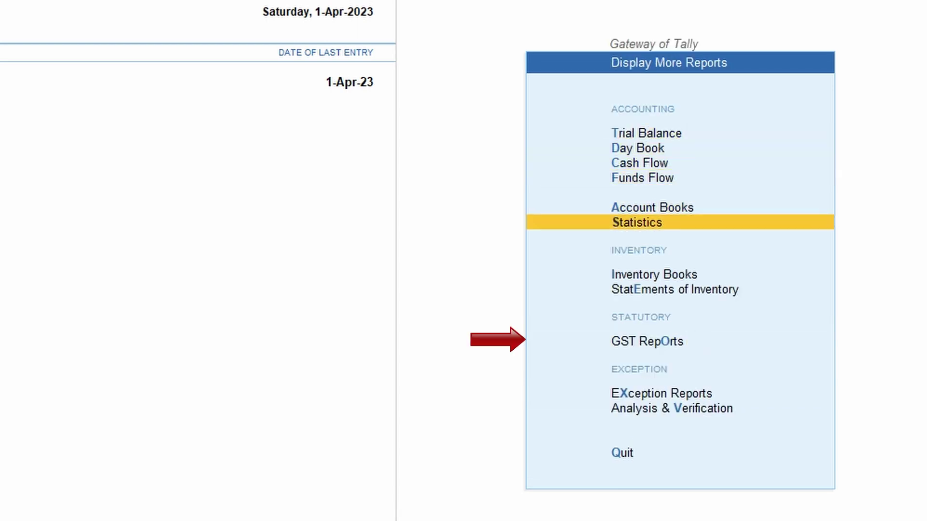
key("Return")
Open the GSTR-3B report to review outward supplies, liability and input tax credit
key("Down")
key("Down")
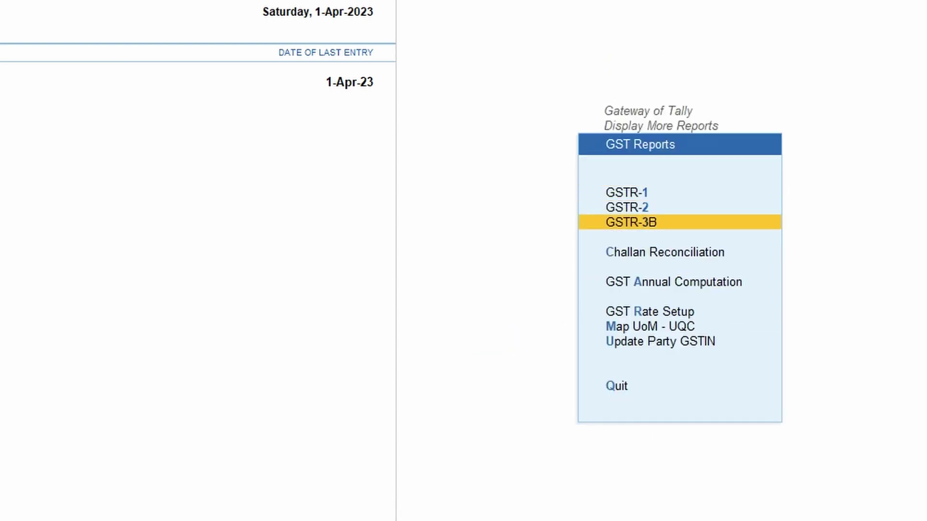
key("Return")
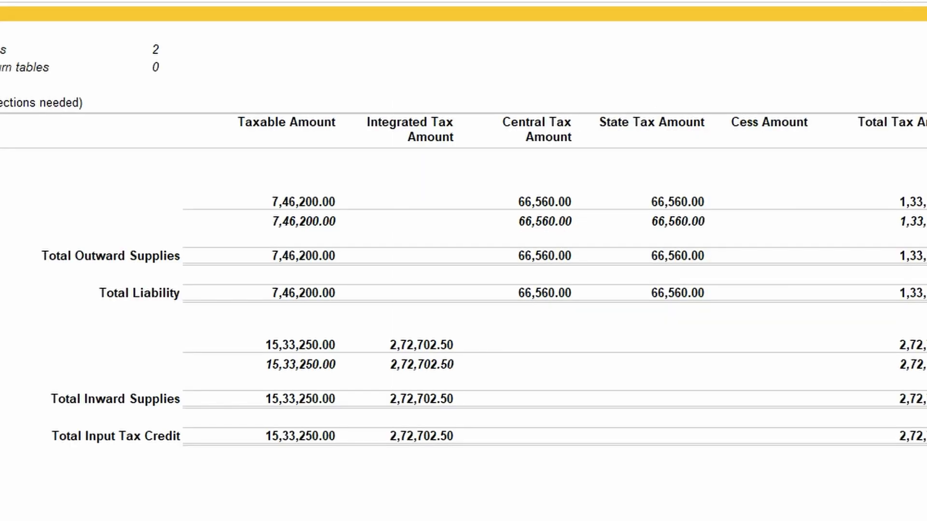